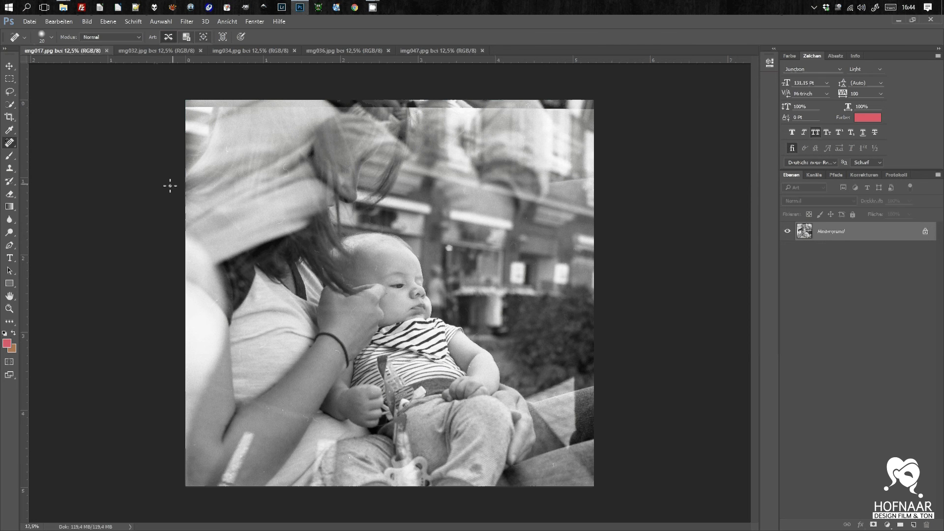
# Cycle twice through the scans img032, img034, img036, img047 and img017
pyautogui.click(153, 55)
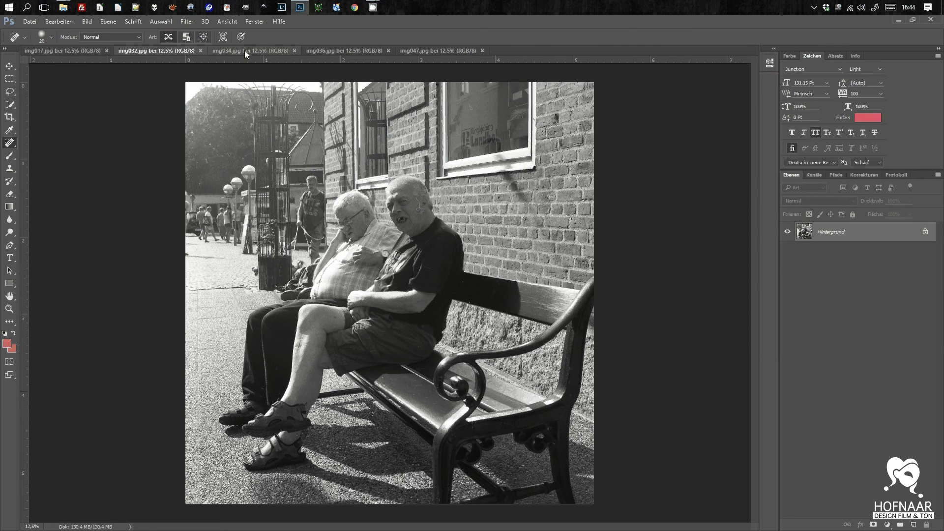
pyautogui.click(244, 50)
pyautogui.click(317, 52)
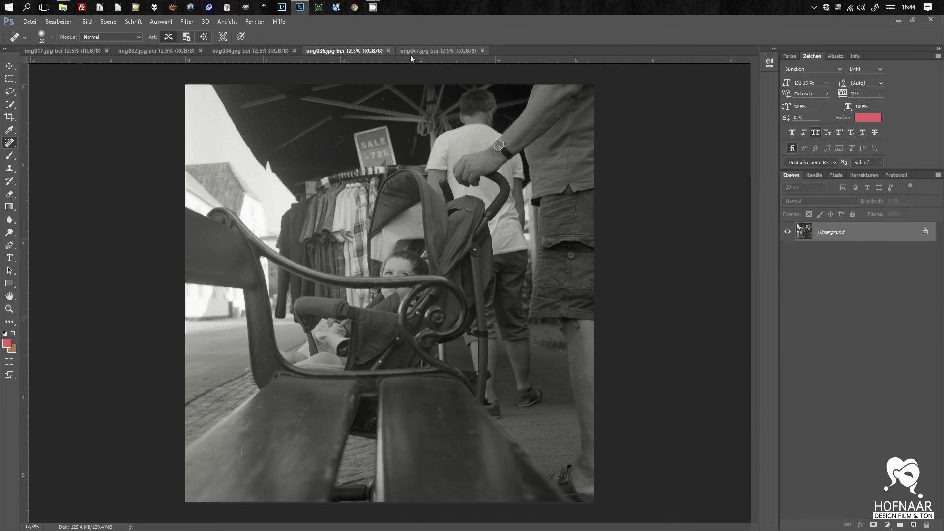
pyautogui.click(410, 52)
pyautogui.click(77, 52)
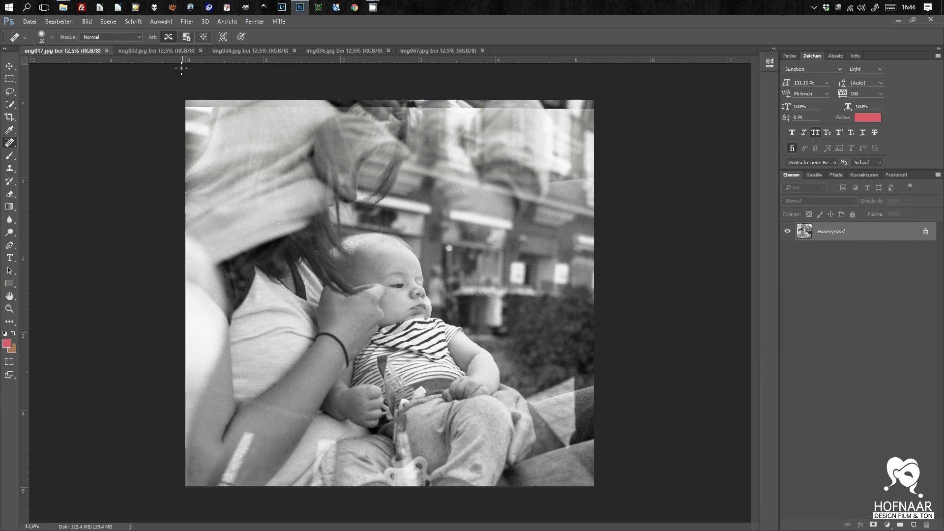
pyautogui.click(183, 52)
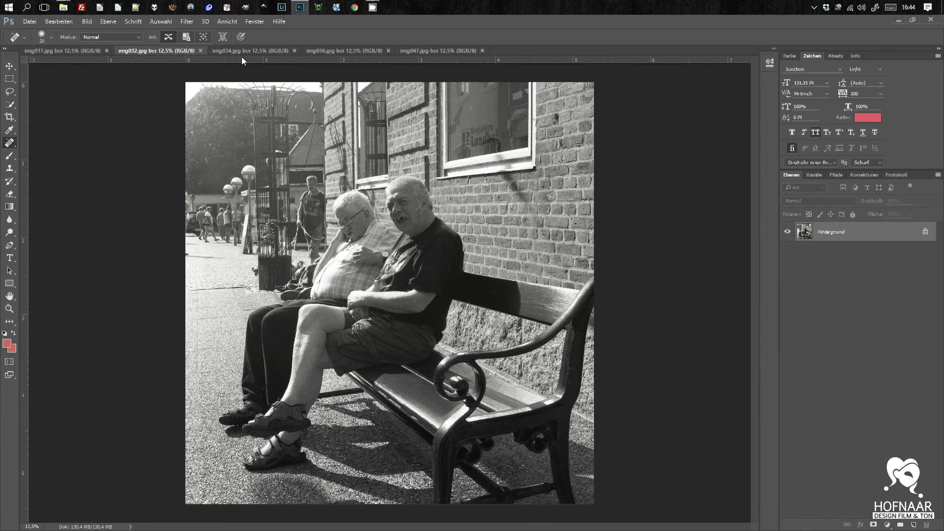
pyautogui.click(393, 52)
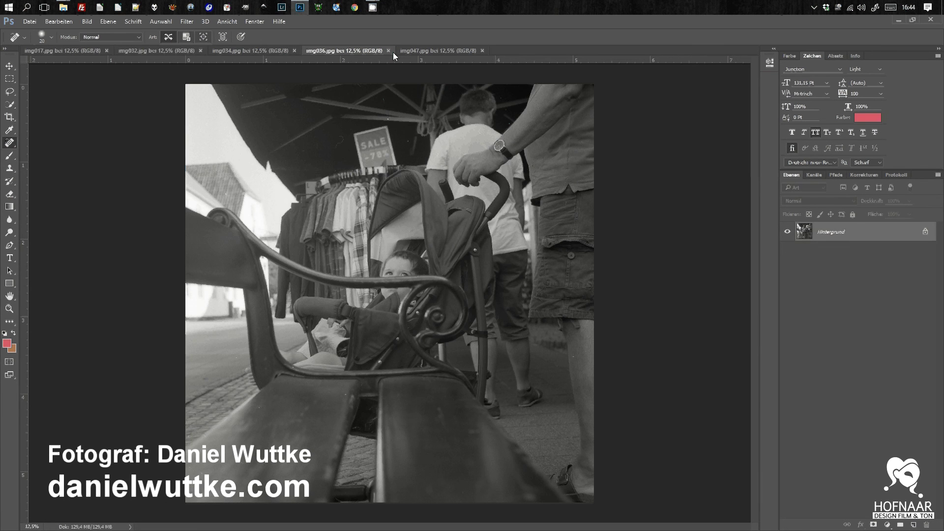
pyautogui.click(419, 50)
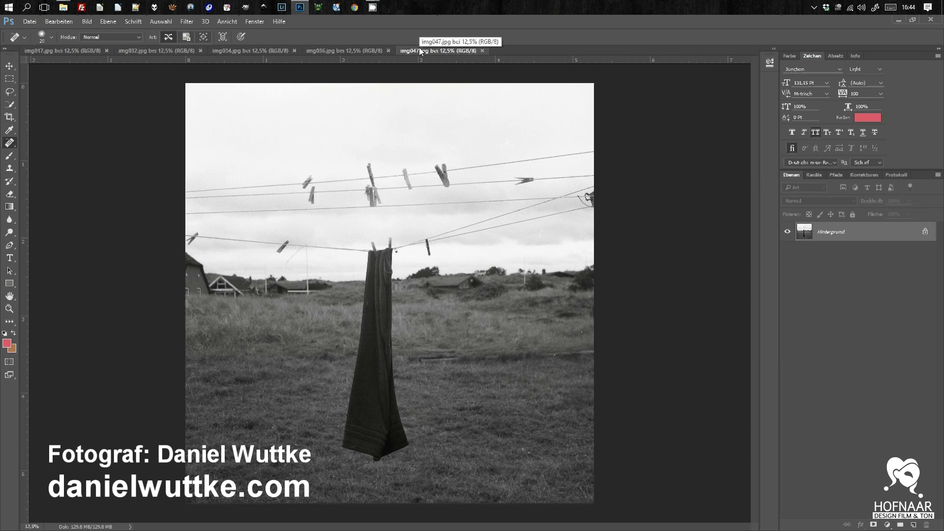
pyautogui.click(345, 51)
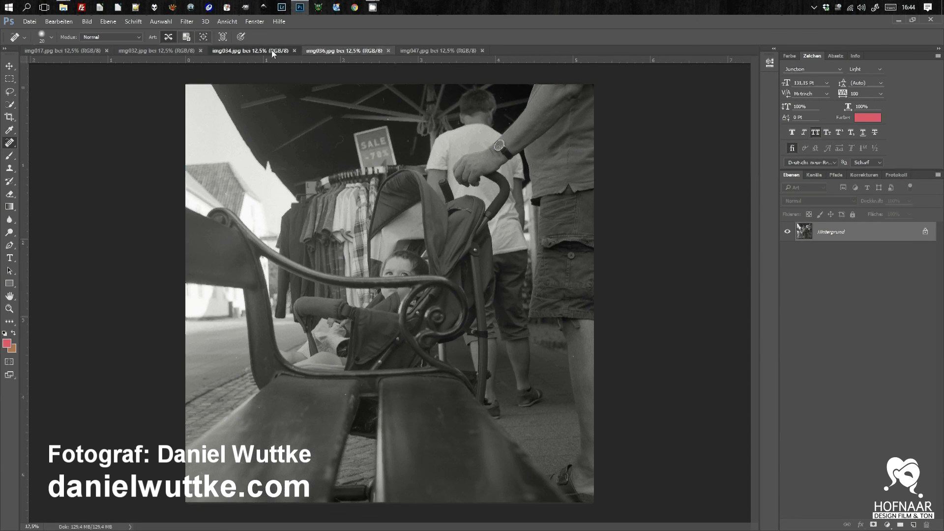
pyautogui.click(173, 51)
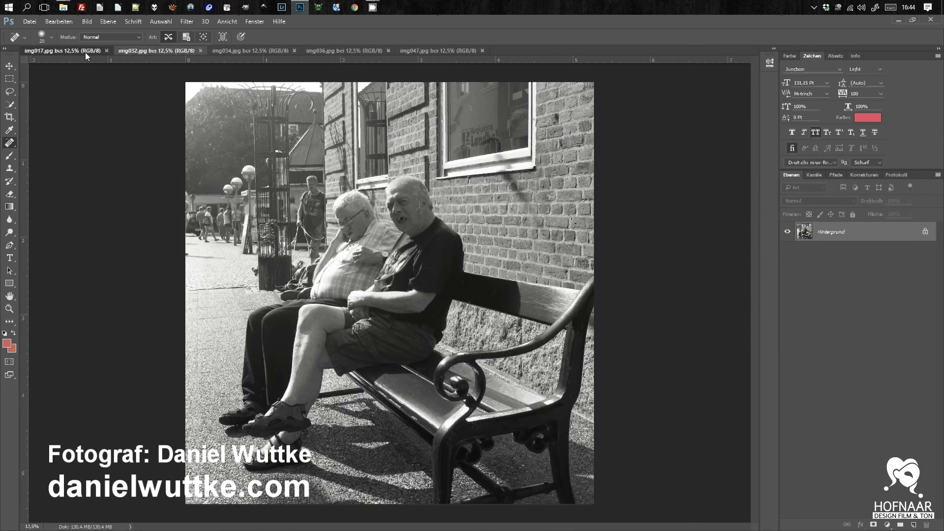
pyautogui.click(84, 52)
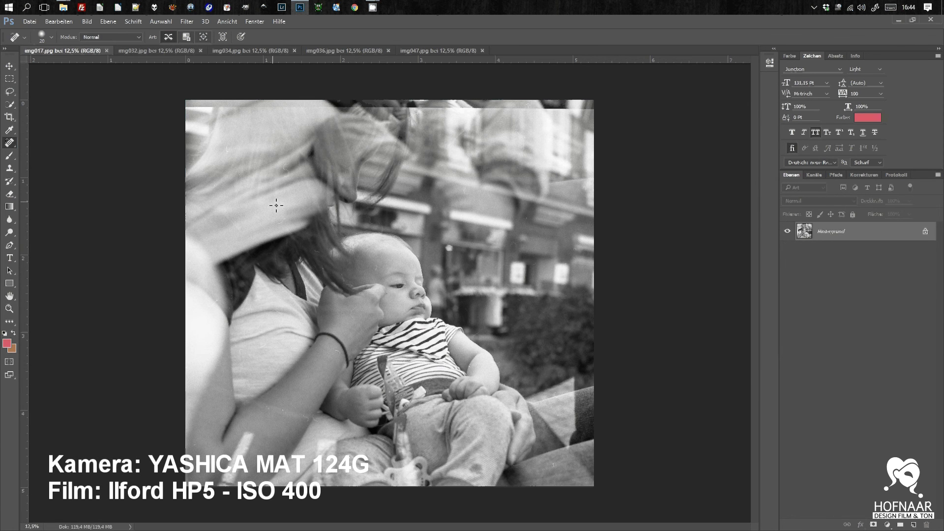
# Review each scan once more, ending on the woman-on-sidewalk photo img034
pyautogui.click(151, 50)
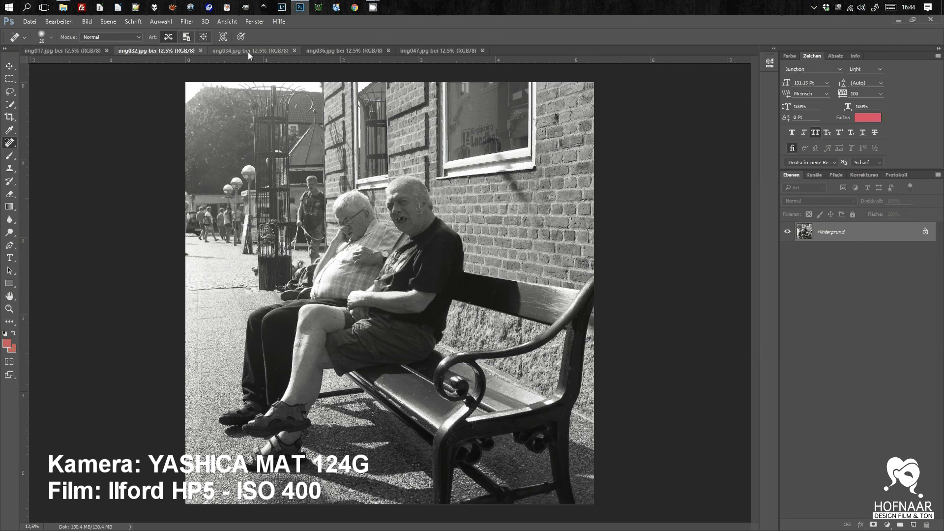
pyautogui.click(248, 52)
pyautogui.click(318, 52)
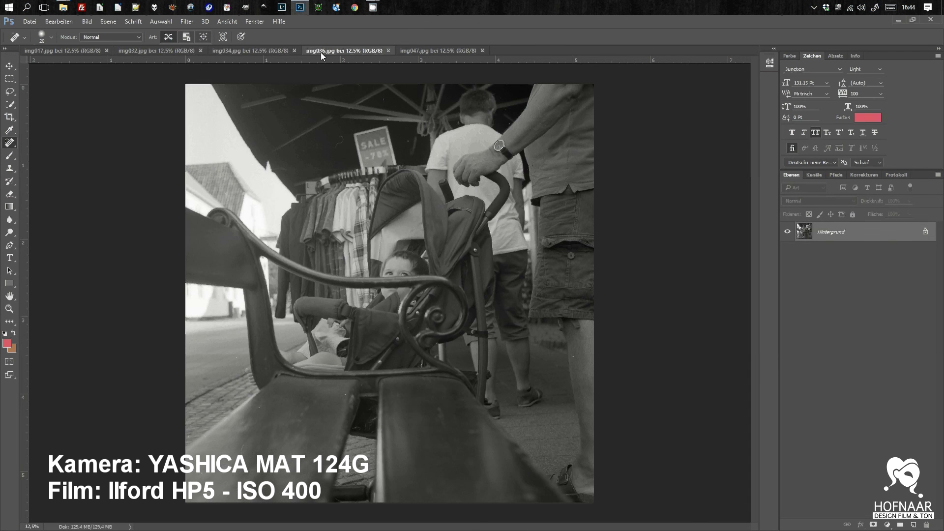
pyautogui.click(420, 50)
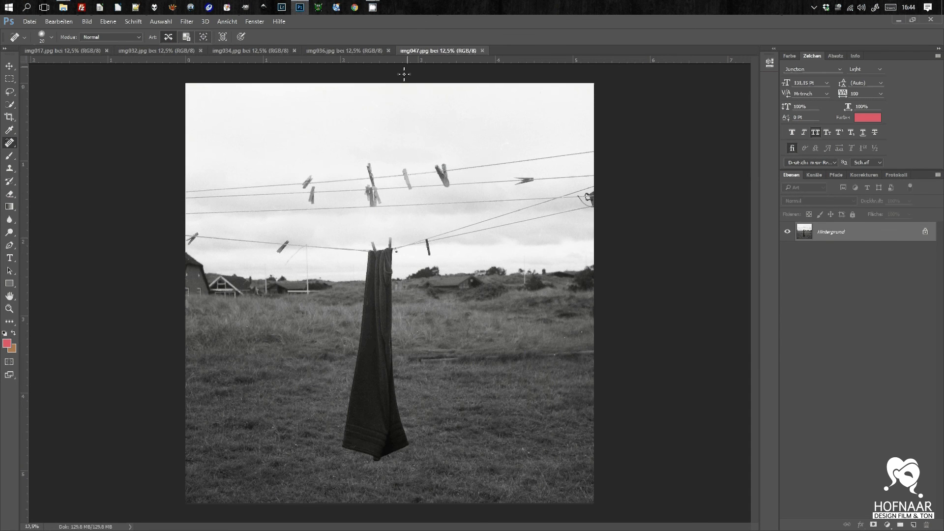
pyautogui.click(93, 52)
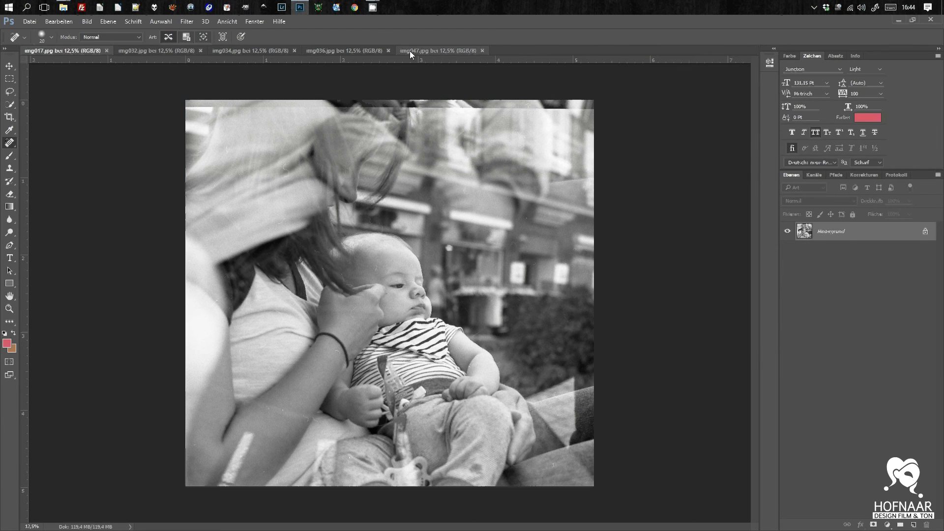
pyautogui.click(155, 50)
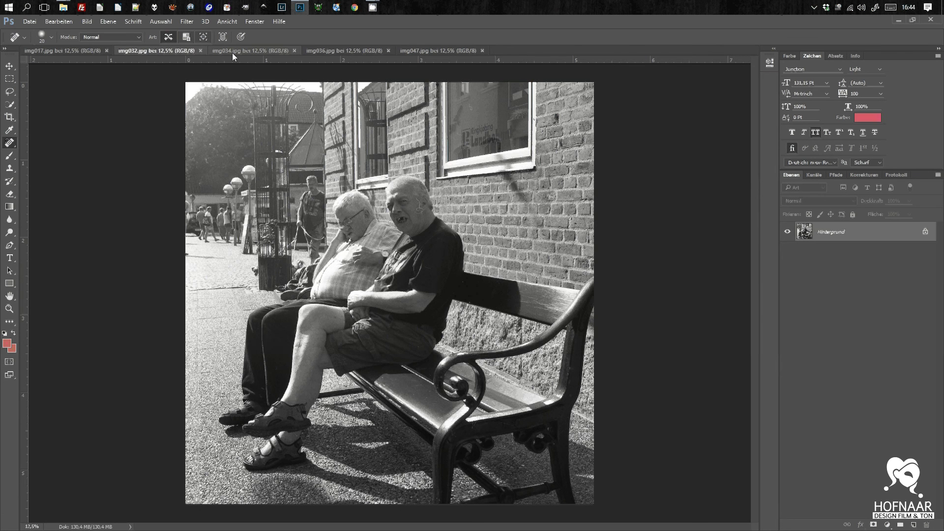
pyautogui.click(232, 53)
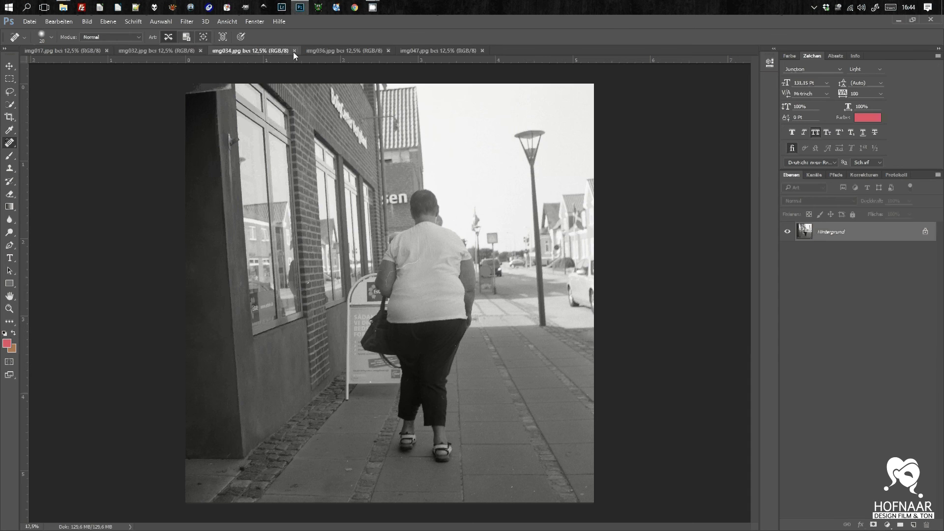
# Close img034 and img032, then bring the baby photo img017 to the front
pyautogui.click(293, 51)
pyautogui.click(255, 53)
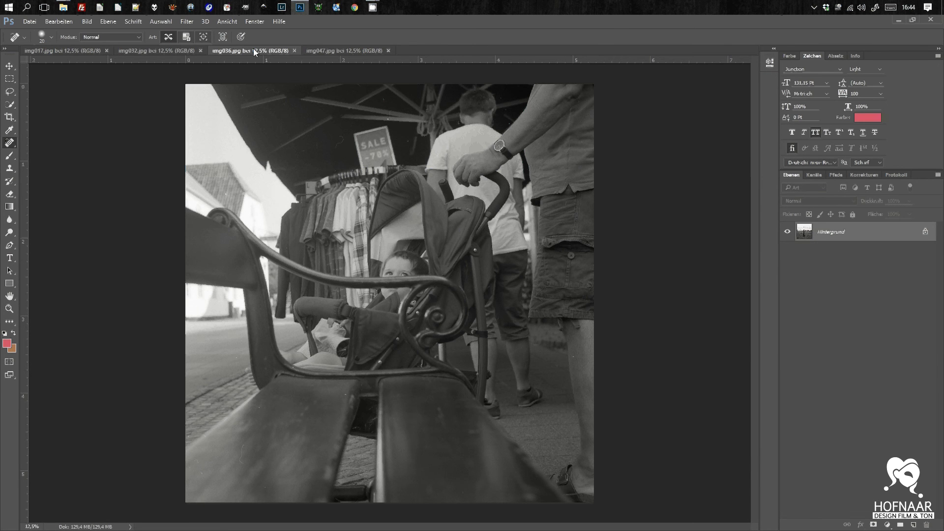
pyautogui.click(337, 51)
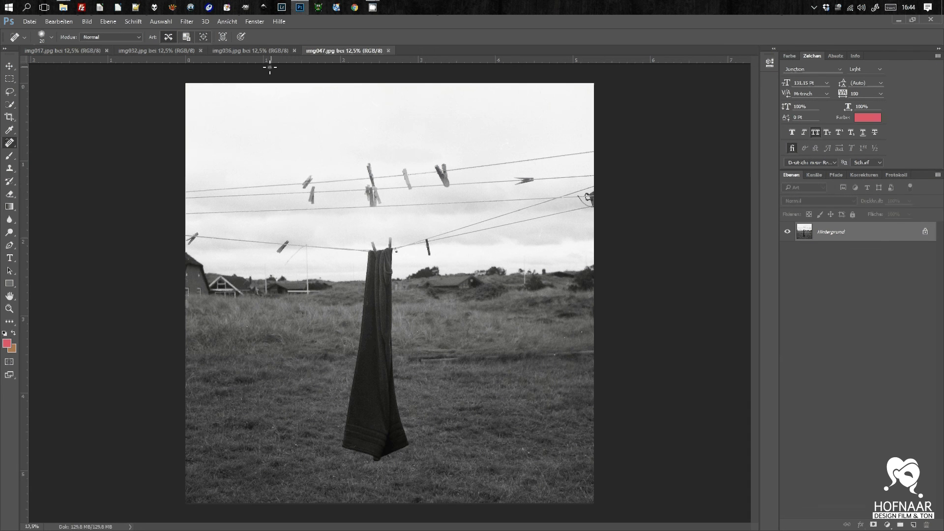
pyautogui.click(245, 51)
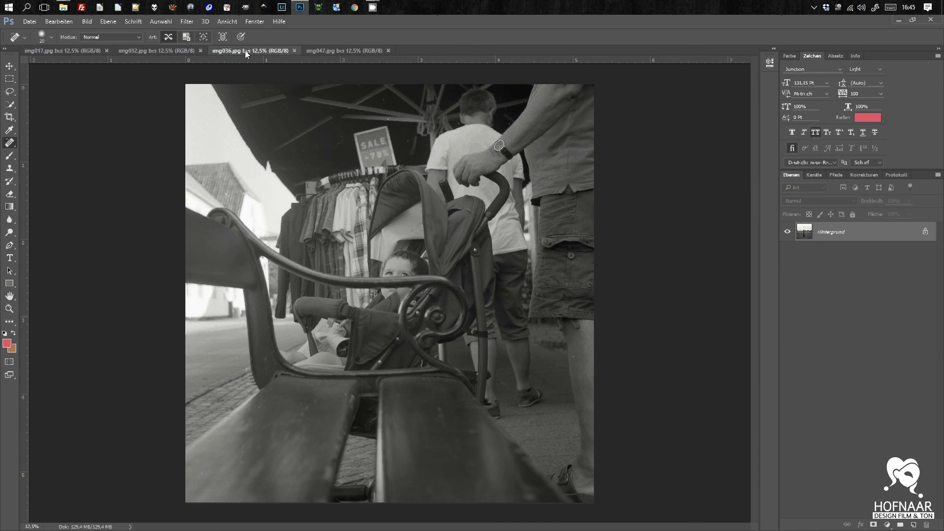
pyautogui.click(161, 54)
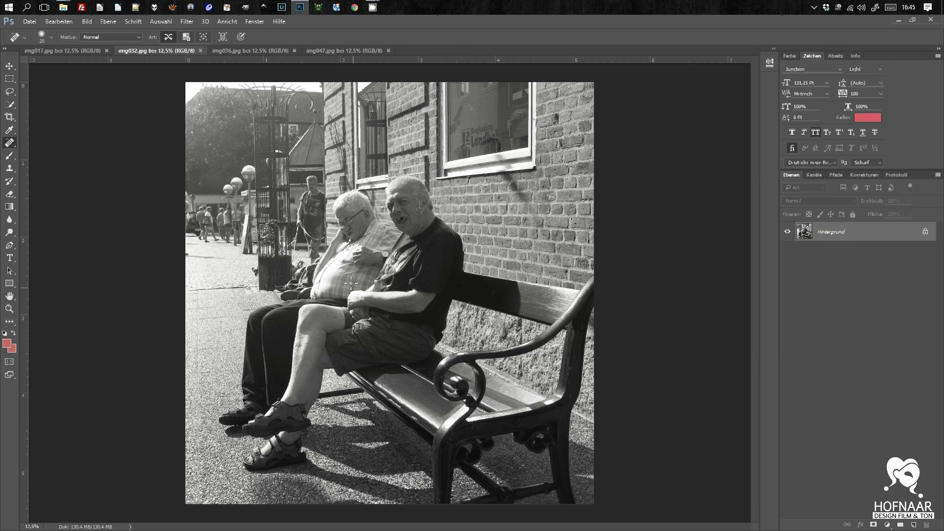
pyautogui.click(201, 50)
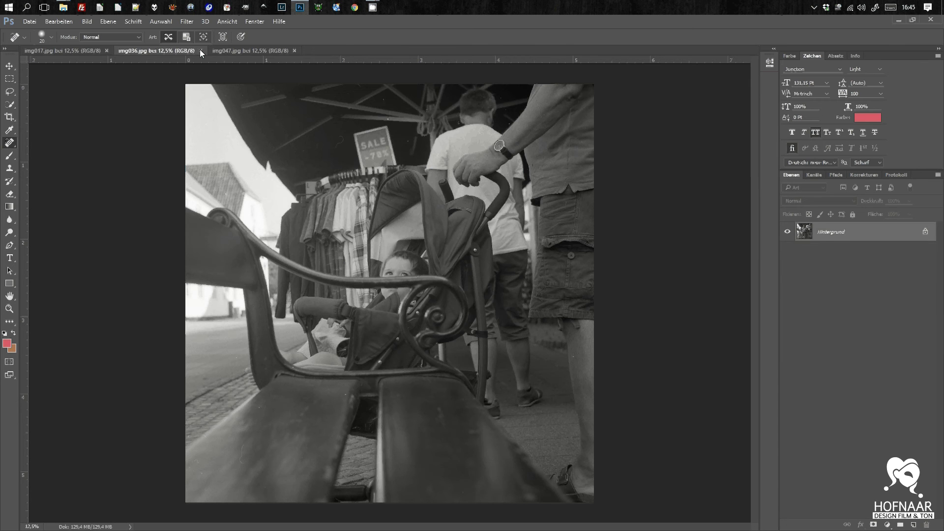
pyautogui.hotkey('ctrl', 'shift', 'Tab')
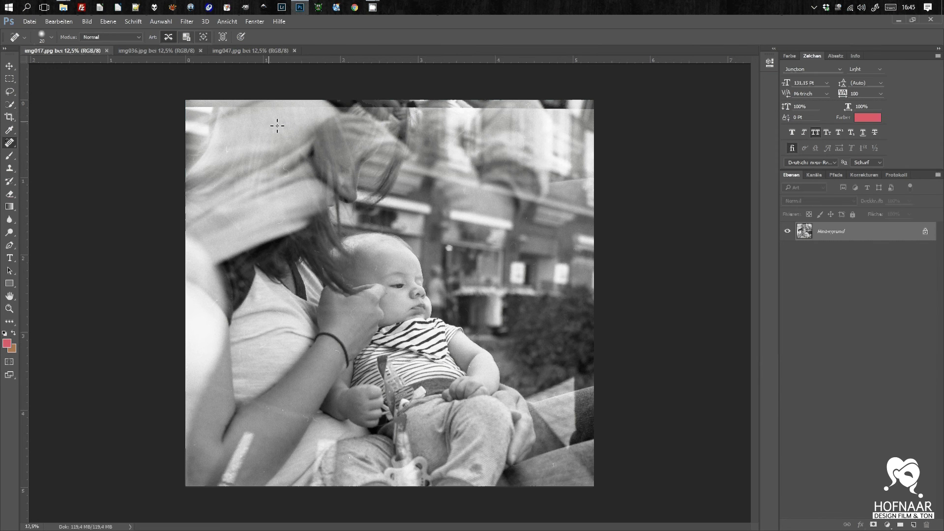
# Crop the baby photo at original-image proportions, trimming away the scan border
pyautogui.click(15, 118)
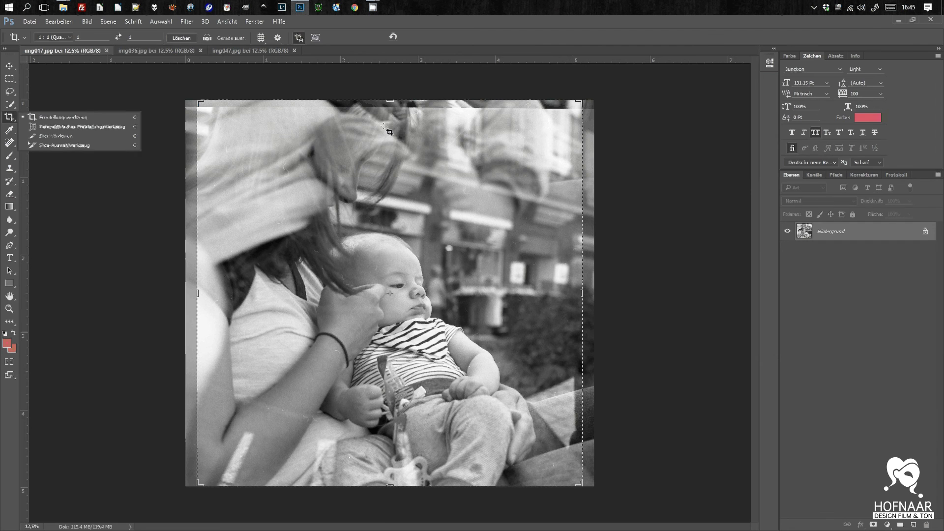
pyautogui.moveTo(381, 139); pyautogui.dragTo(379, 207)
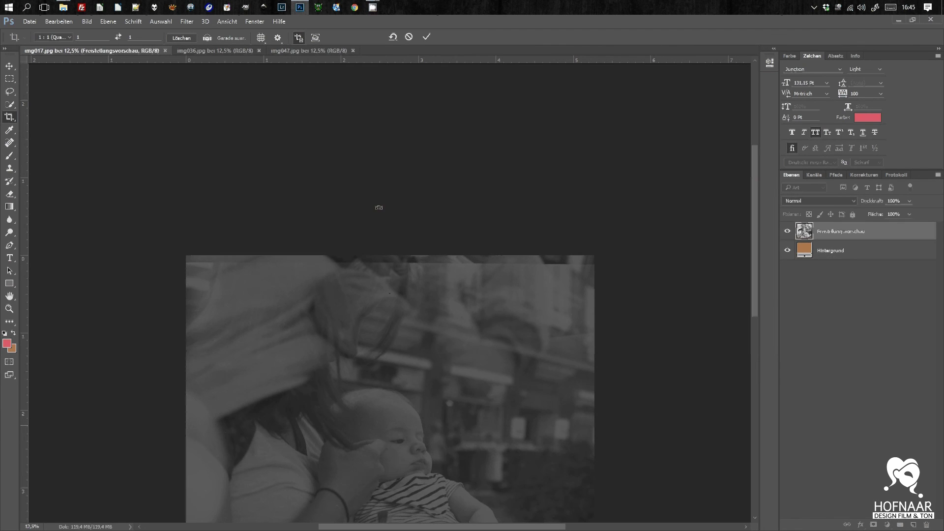
pyautogui.press('Return')
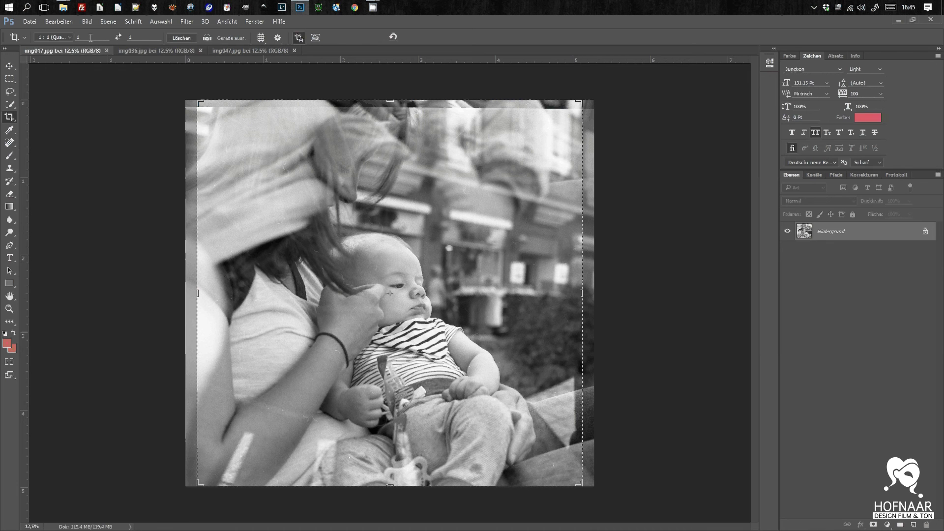
pyautogui.click(54, 38)
pyautogui.click(69, 48)
pyautogui.click(54, 38)
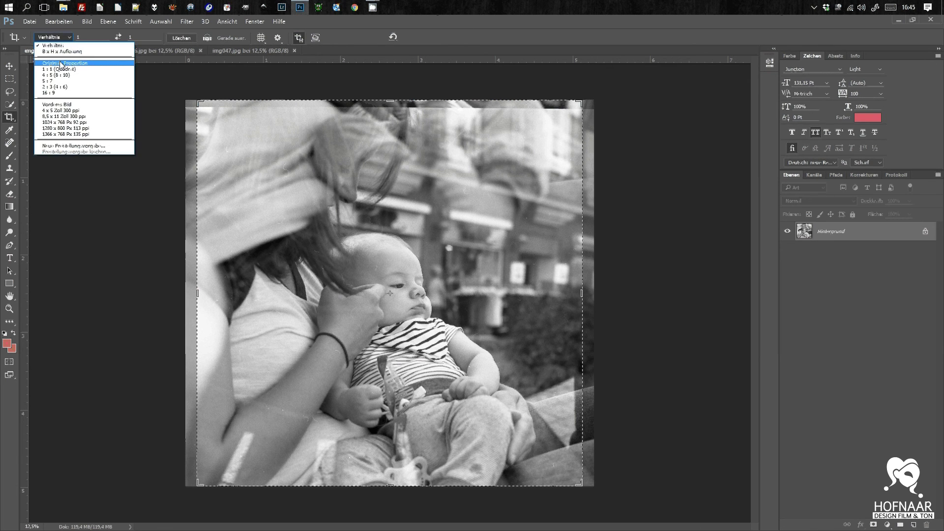
pyautogui.click(61, 63)
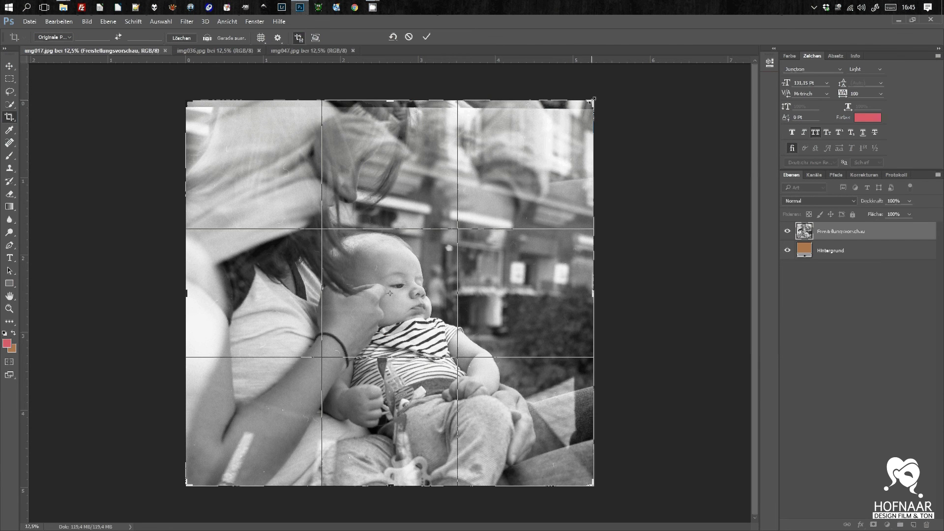
pyautogui.moveTo(593, 99); pyautogui.dragTo(588, 105)
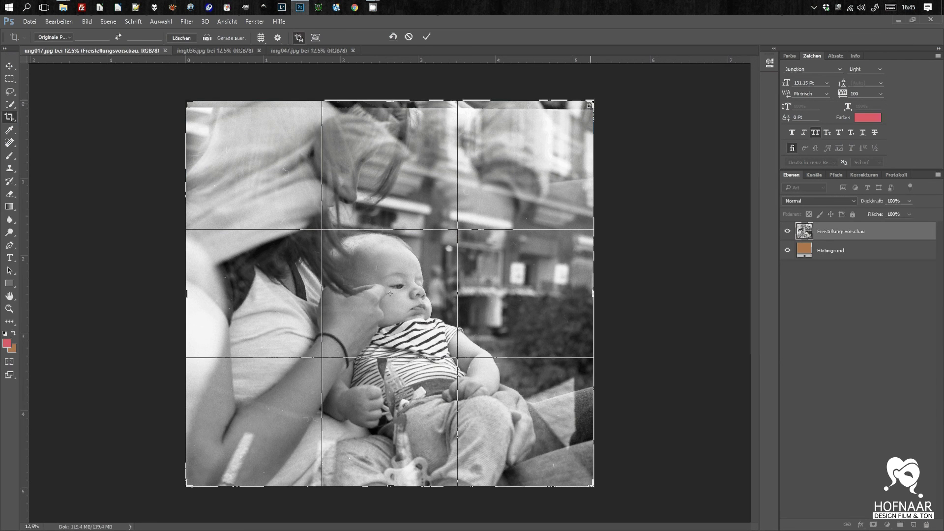
pyautogui.moveTo(590, 105); pyautogui.dragTo(588, 106)
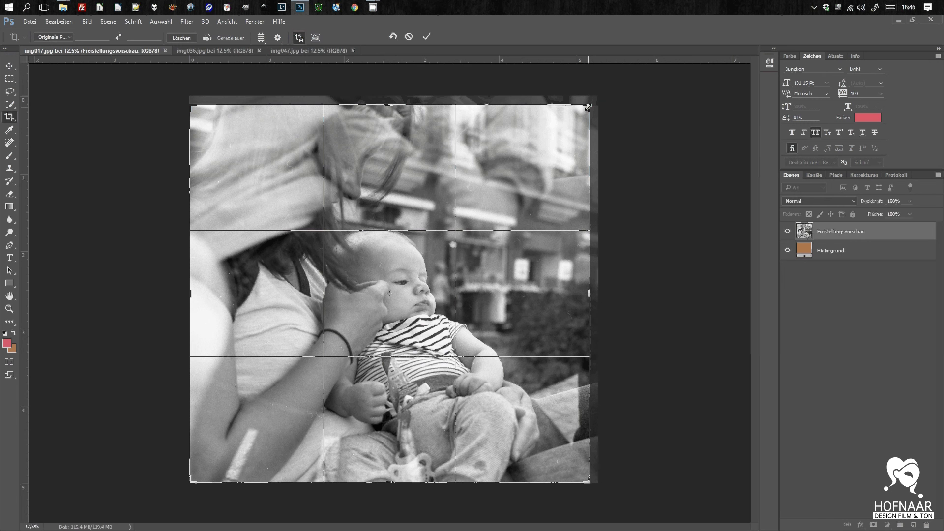
pyautogui.press('Return')
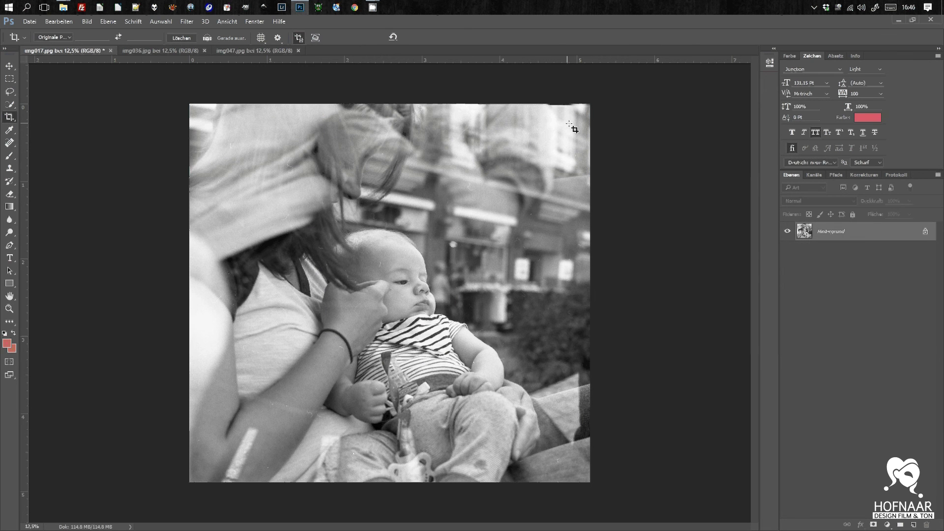
# Redo the crop as a clean square and duplicate the image onto layer Ebene 1
pyautogui.hotkey('ctrl', 'z')
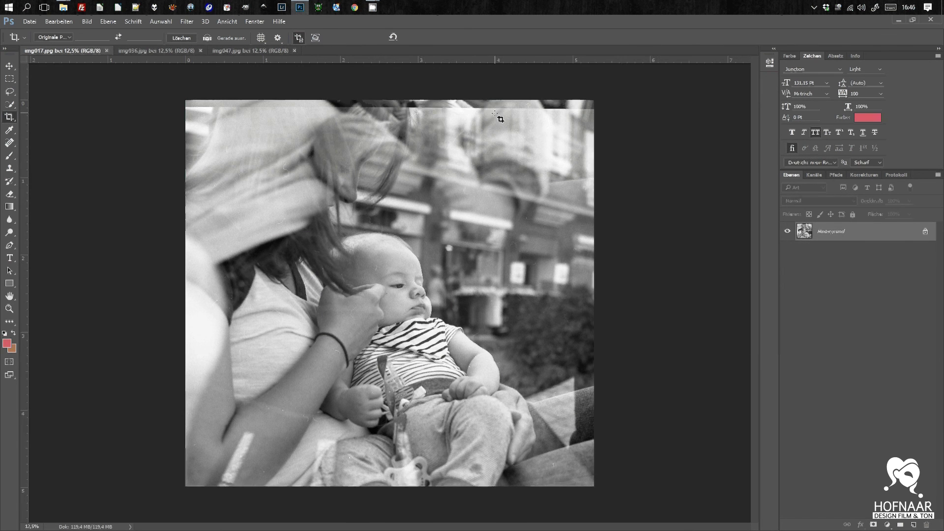
pyautogui.click(499, 118)
pyautogui.moveTo(599, 101); pyautogui.dragTo(589, 107)
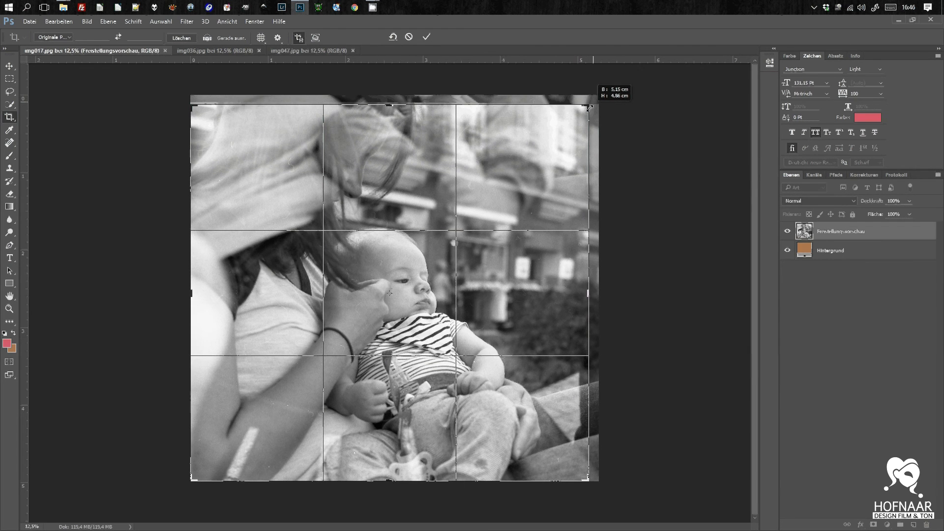
pyautogui.press('Return')
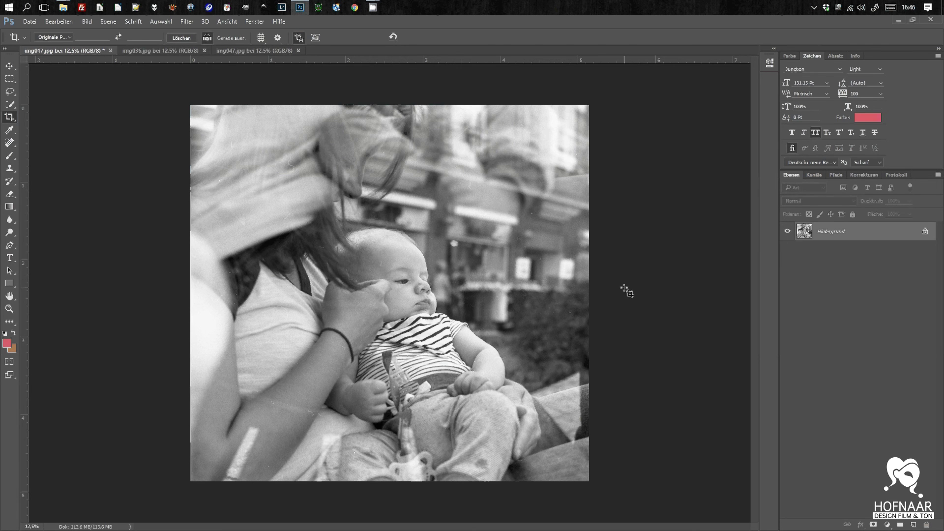
pyautogui.hotkey('ctrl', 'j')
# Zoom in twice on the baby's face and pan toward the hair and top edge
pyautogui.press('z')
pyautogui.click(364, 281)
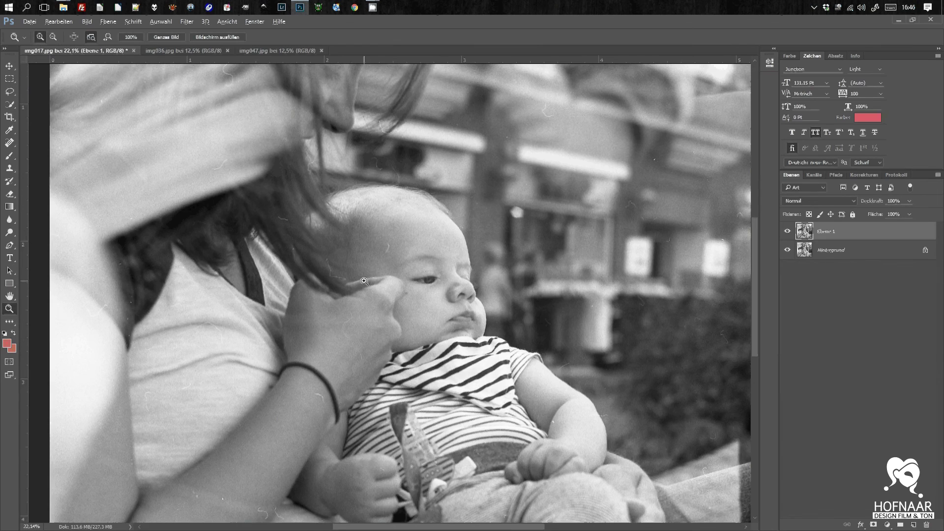
pyautogui.click(364, 281)
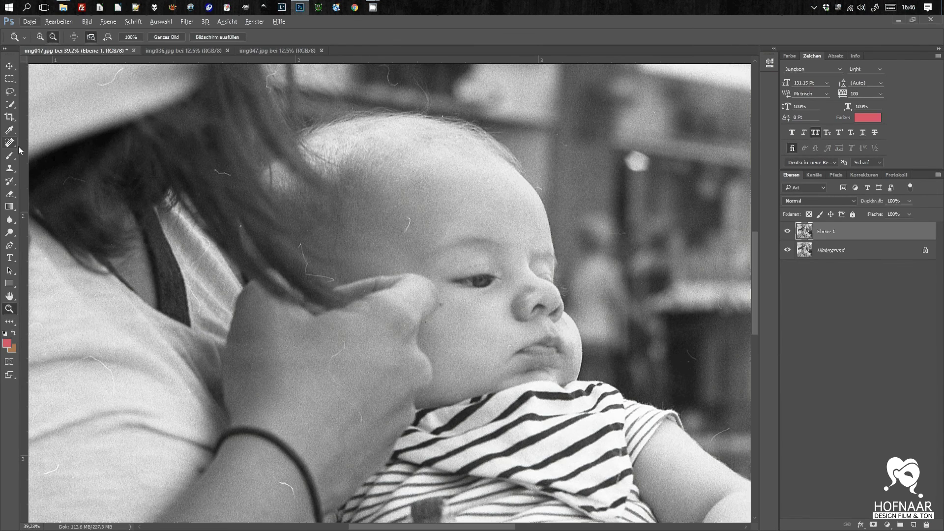
pyautogui.click(10, 142)
pyautogui.moveTo(406, 200); pyautogui.dragTo(381, 521)
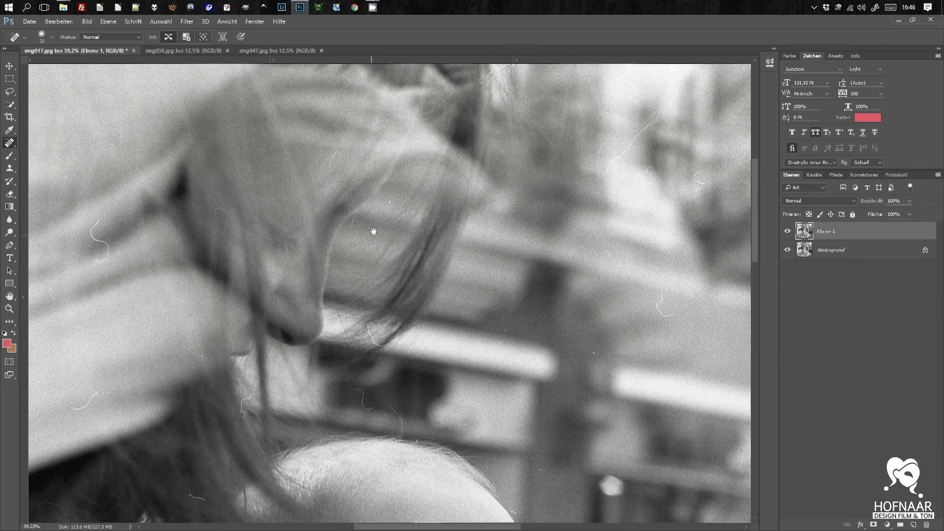
pyautogui.moveTo(374, 230); pyautogui.dragTo(312, 336)
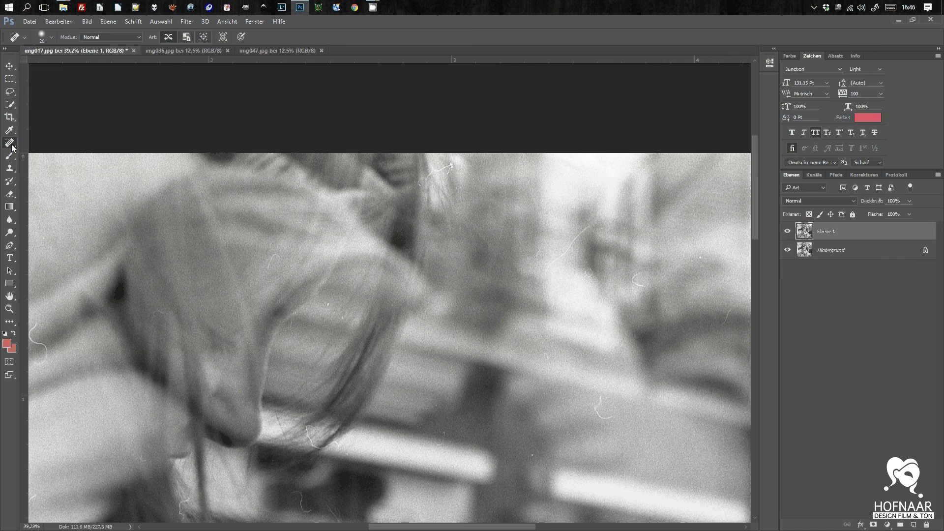
# Outline the scratch on the baby's forehead with the Patch tool, then deselect it
pyautogui.rightClick(12, 146)
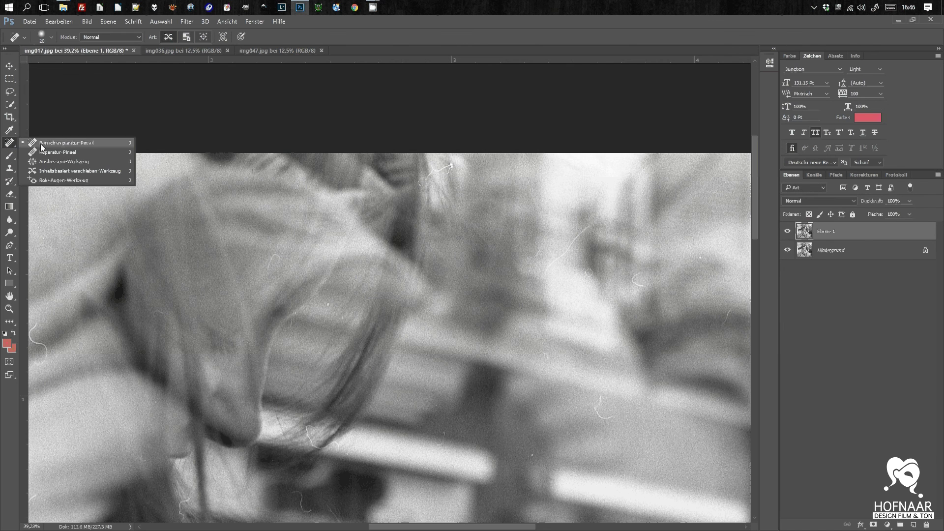
pyautogui.click(63, 162)
pyautogui.scroll(-5, 314, 338)
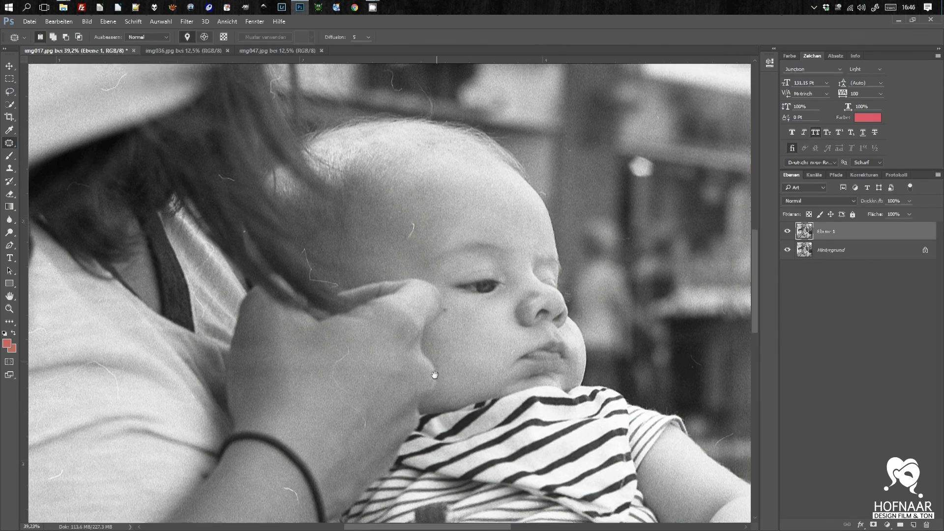
pyautogui.scroll(3, 435, 376)
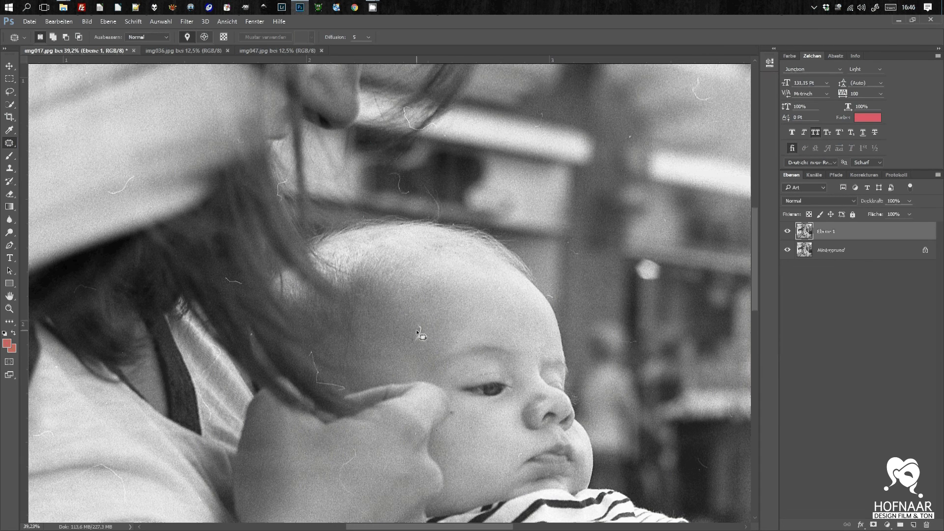
pyautogui.moveTo(422, 330)
pyautogui.mouseDown()
pyautogui.moveTo(416, 340)
pyautogui.moveTo(419, 320)
pyautogui.mouseUp()
pyautogui.hotkey('ctrl', 'd')
pyautogui.press('m')
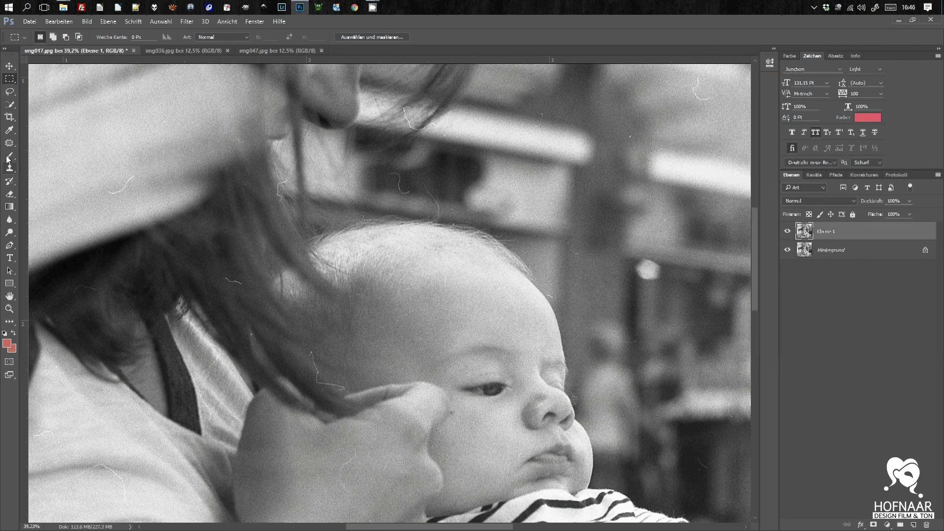
# Spot-heal a dust scratch beside the mother's hair and view the upper hair area
pyautogui.press('j')
pyautogui.moveTo(288, 178); pyautogui.dragTo(288, 203)
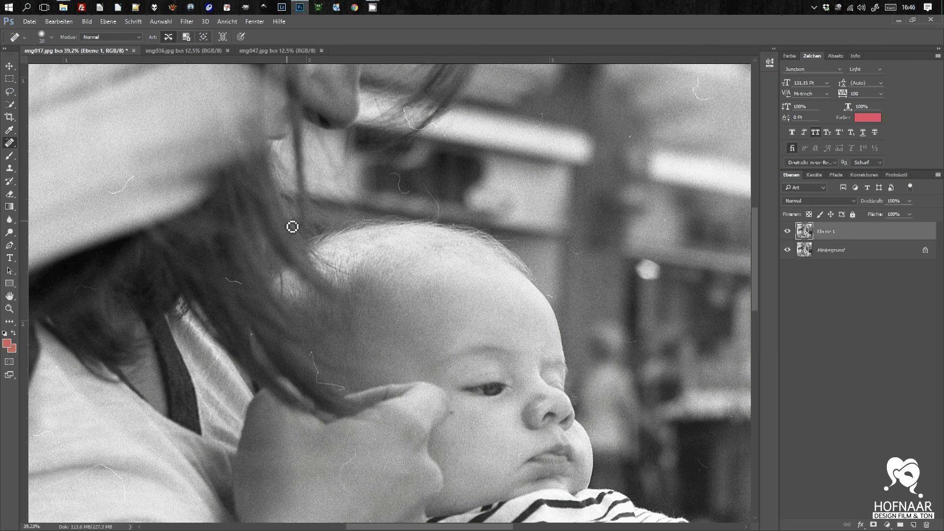
pyautogui.moveTo(392, 121)
pyautogui.mouseDown()
pyautogui.moveTo(337, 250)
pyautogui.moveTo(358, 247)
pyautogui.mouseUp()
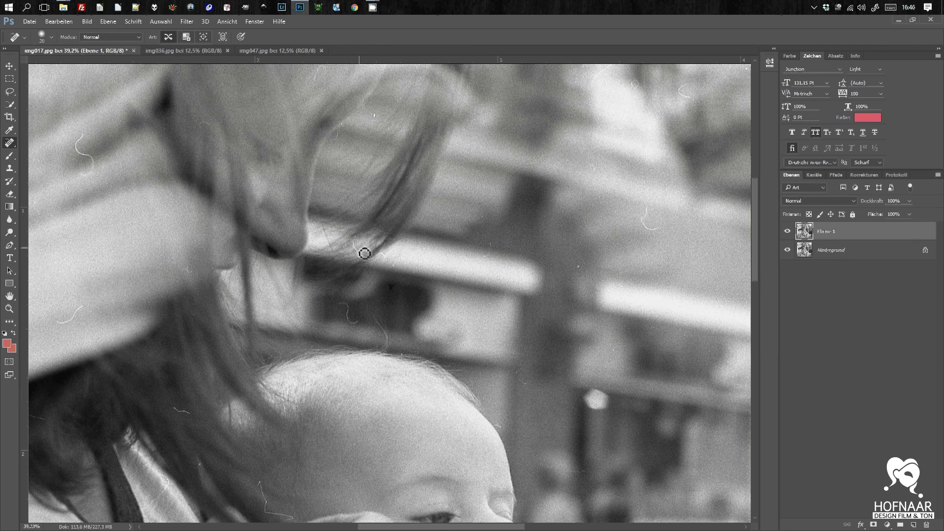
pyautogui.rightClick(9, 144)
pyautogui.click(47, 162)
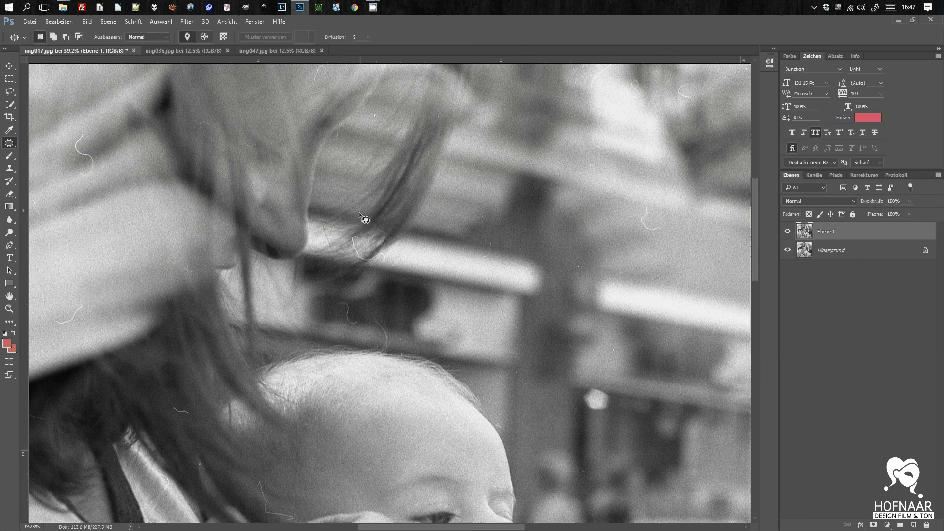
pyautogui.scroll(3, 359, 212)
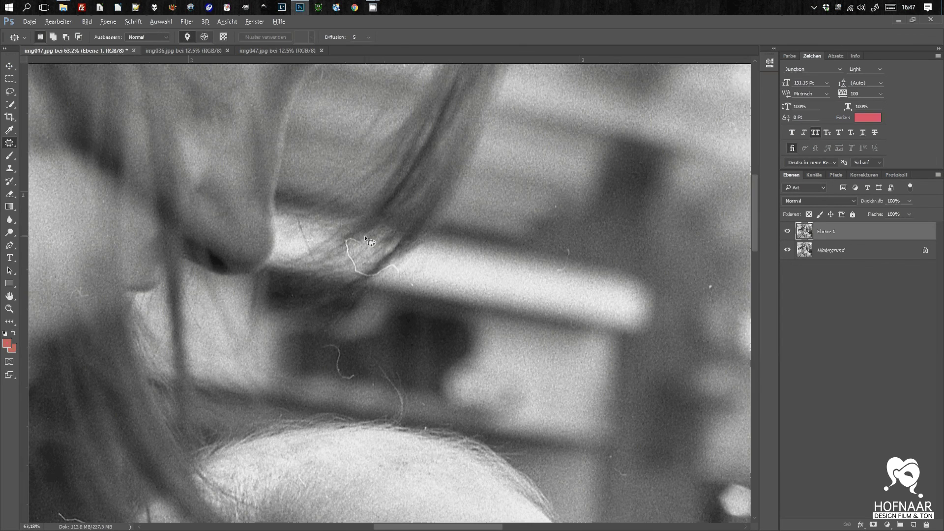
pyautogui.scroll(3, 365, 235)
pyautogui.moveTo(328, 245); pyautogui.dragTo(356, 242)
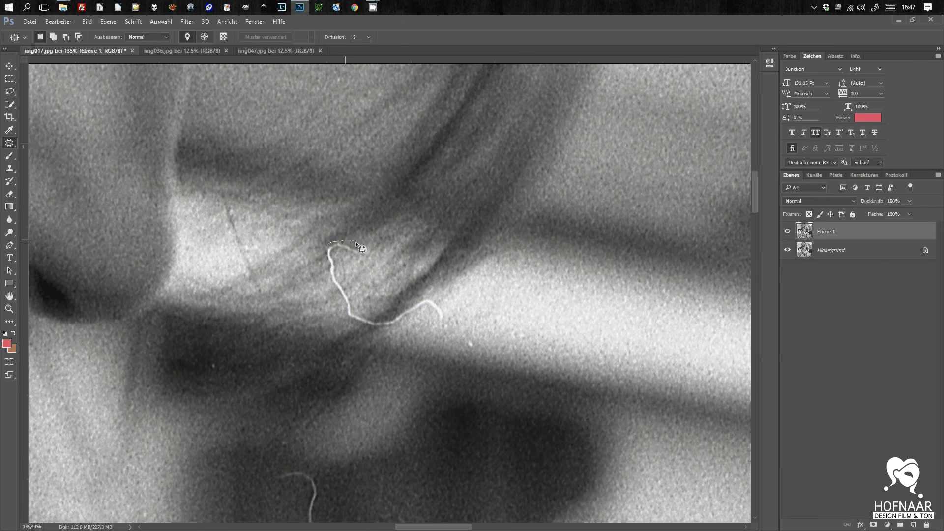
pyautogui.moveTo(343, 254)
pyautogui.mouseDown()
pyautogui.moveTo(329, 271)
pyautogui.moveTo(328, 248)
pyautogui.moveTo(368, 235)
pyautogui.moveTo(289, 290)
pyautogui.moveTo(290, 275)
pyautogui.mouseUp()
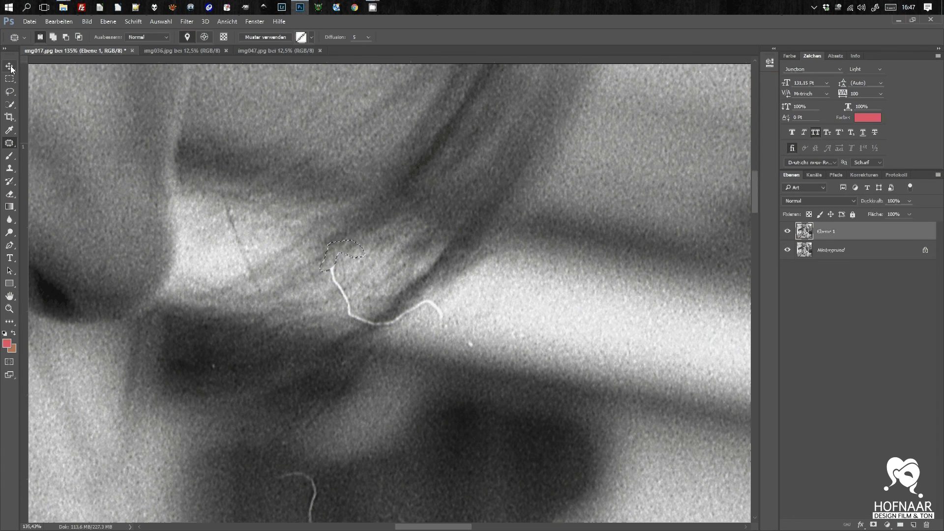
pyautogui.click(9, 78)
pyautogui.click(300, 298)
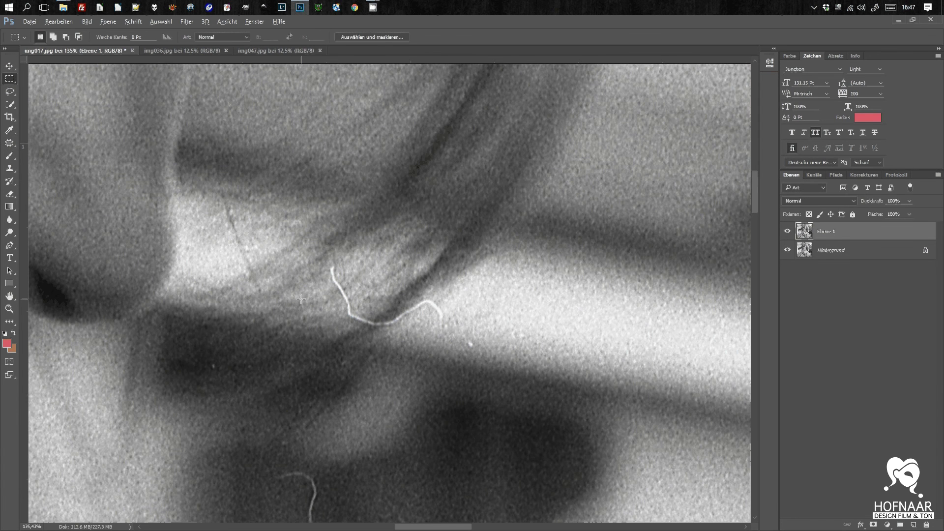
pyautogui.scroll(-5, 300, 298)
pyautogui.scroll(5, 301, 298)
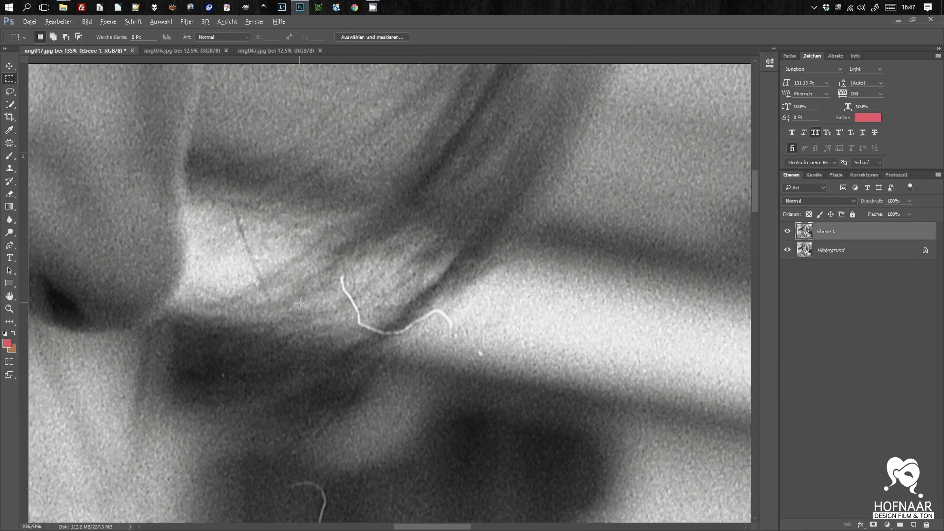
pyautogui.scroll(-2, 299, 302)
pyautogui.scroll(-5, 295, 292)
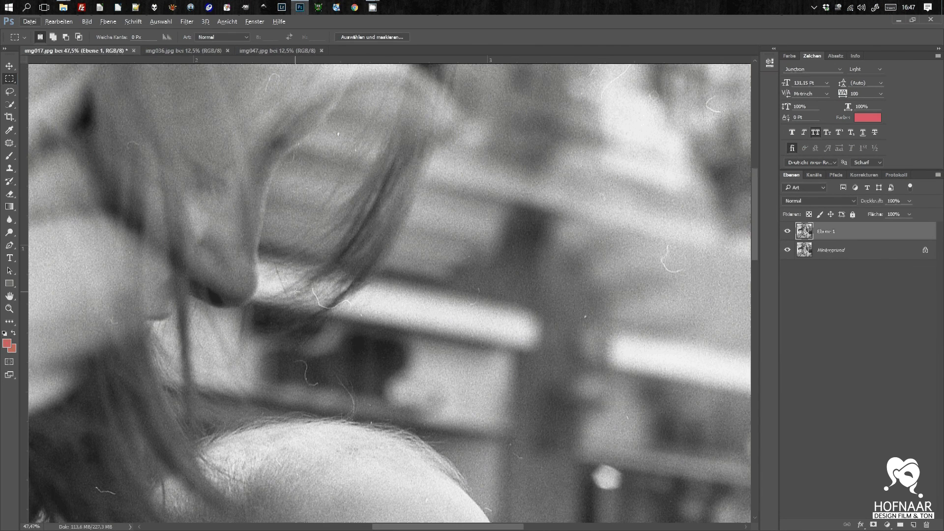
pyautogui.hotkey('ctrl', 'z')
pyautogui.press('j')
pyautogui.hotkey('shift', 'j')
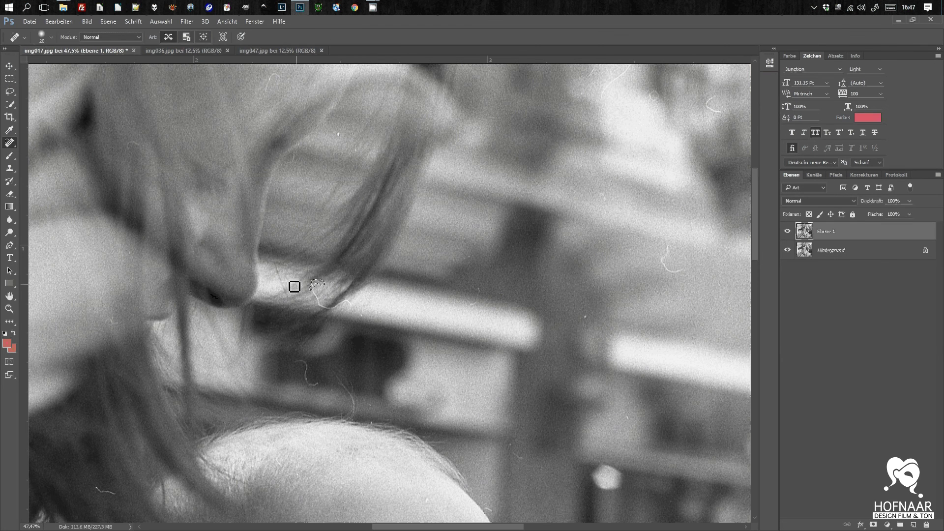
# Spot-heal the white dust strand in the hair above the railing
pyautogui.press('m')
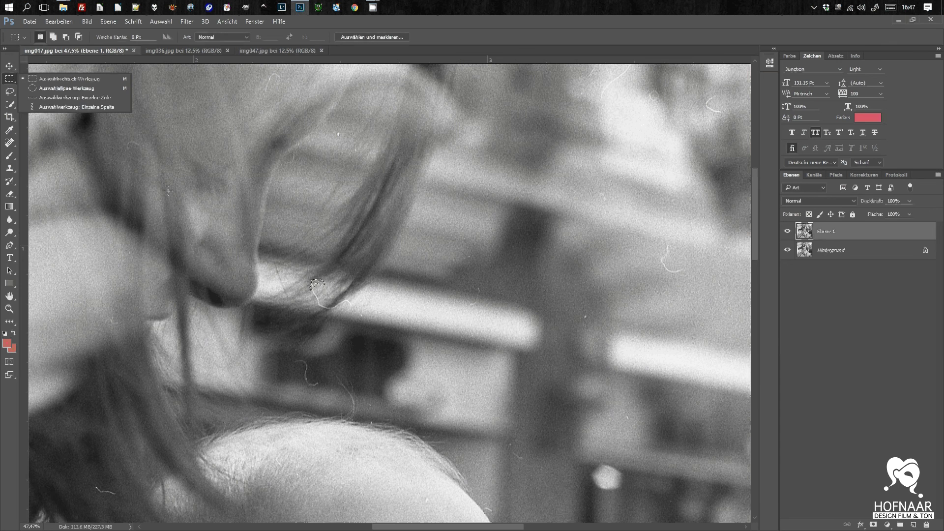
pyautogui.click(10, 142)
pyautogui.click(322, 288)
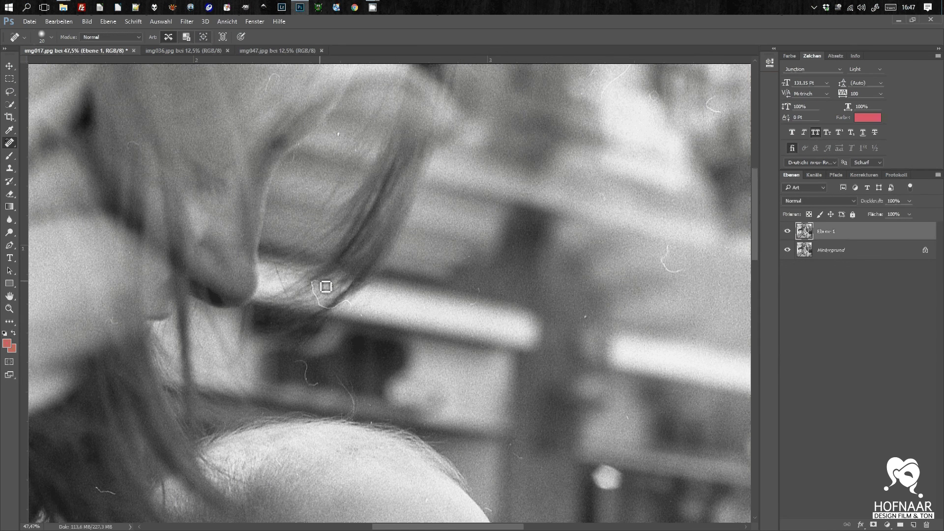
pyautogui.moveTo(315, 281); pyautogui.dragTo(318, 288)
pyautogui.scroll(5, 314, 285)
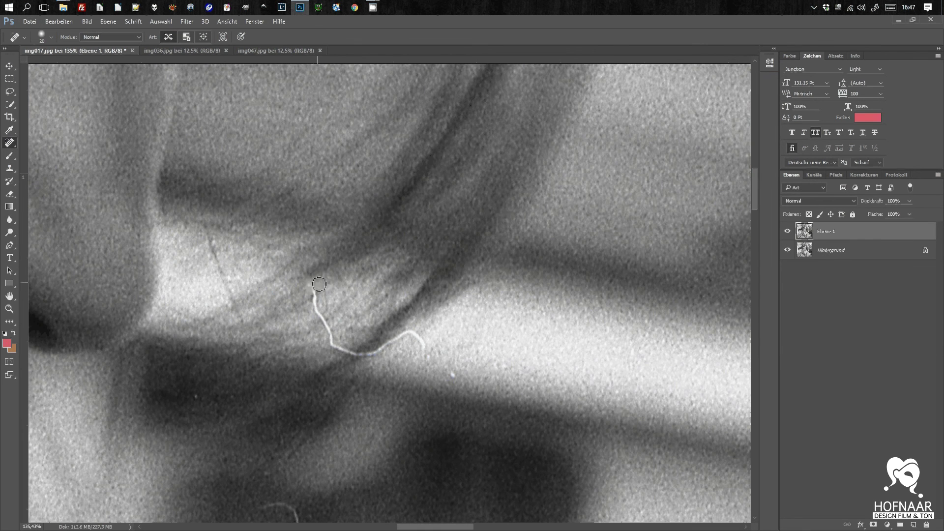
pyautogui.moveTo(311, 289)
pyautogui.mouseDown()
pyautogui.moveTo(315, 299)
pyautogui.moveTo(327, 288)
pyautogui.mouseUp()
pyautogui.moveTo(329, 310)
pyautogui.mouseDown()
pyautogui.moveTo(342, 350)
pyautogui.moveTo(370, 353)
pyautogui.moveTo(415, 334)
pyautogui.mouseUp()
# Heal the nearby dust specks and the dust along the curl of hair
pyautogui.click(418, 336)
pyautogui.moveTo(445, 372); pyautogui.dragTo(457, 378)
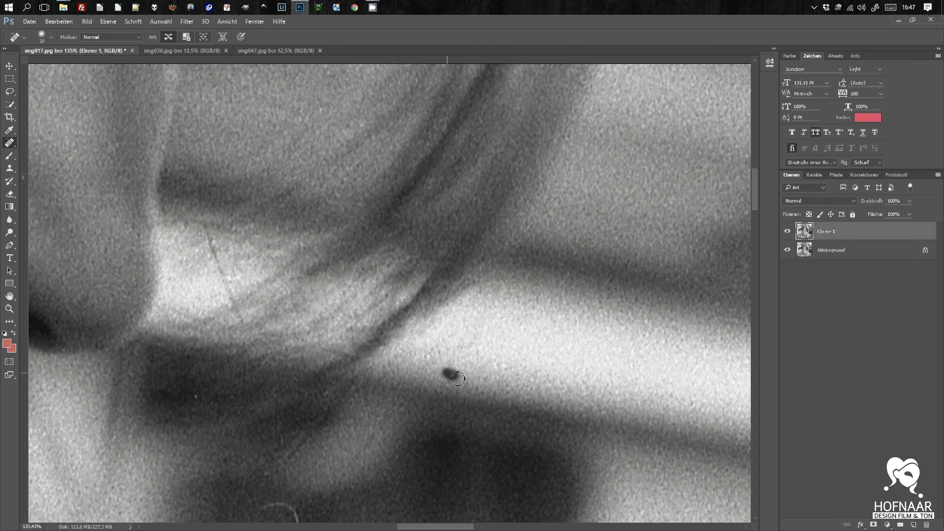
pyautogui.scroll(-5, 398, 338)
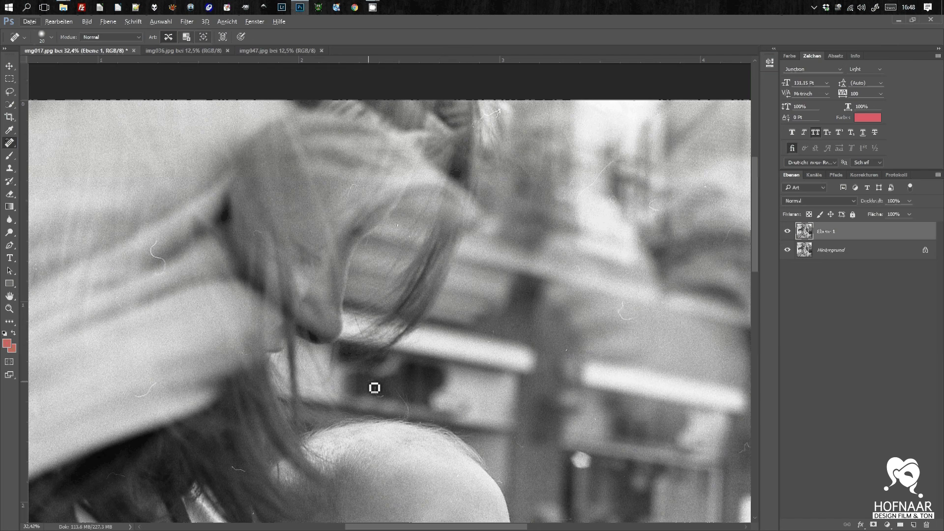
pyautogui.scroll(5, 375, 388)
pyautogui.moveTo(372, 384); pyautogui.dragTo(417, 425)
pyautogui.scroll(3, 428, 329)
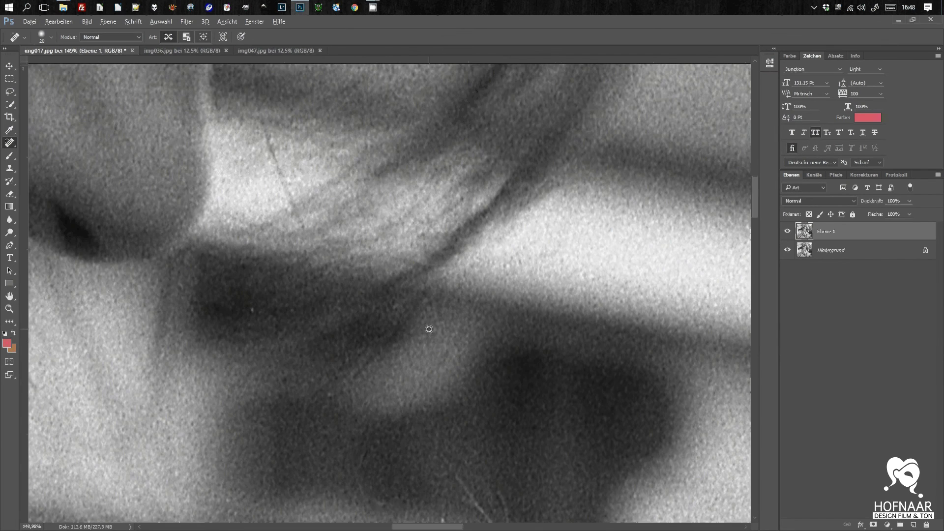
pyautogui.scroll(-2, 428, 329)
pyautogui.scroll(-1, 509, 384)
pyautogui.scroll(-5, 184, 258)
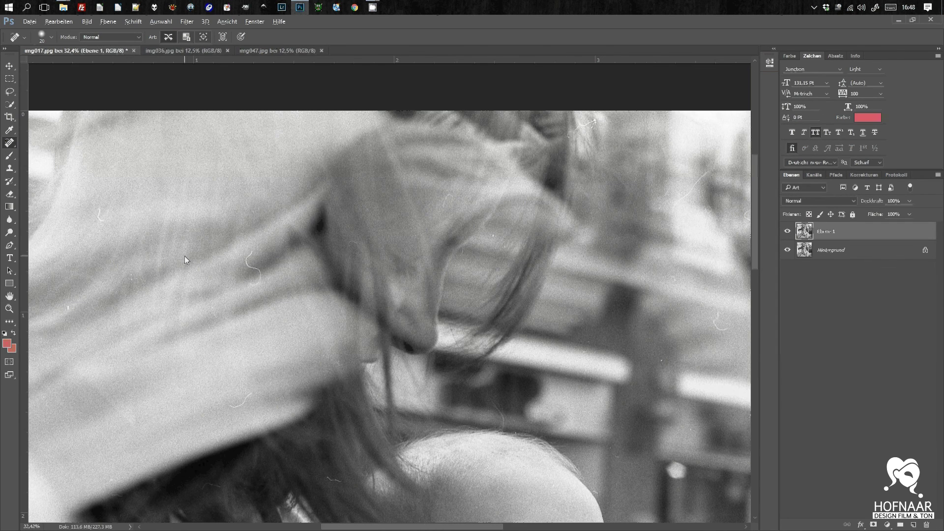
pyautogui.keyDown('alt'); pyautogui.click(185, 256); pyautogui.keyUp('alt')
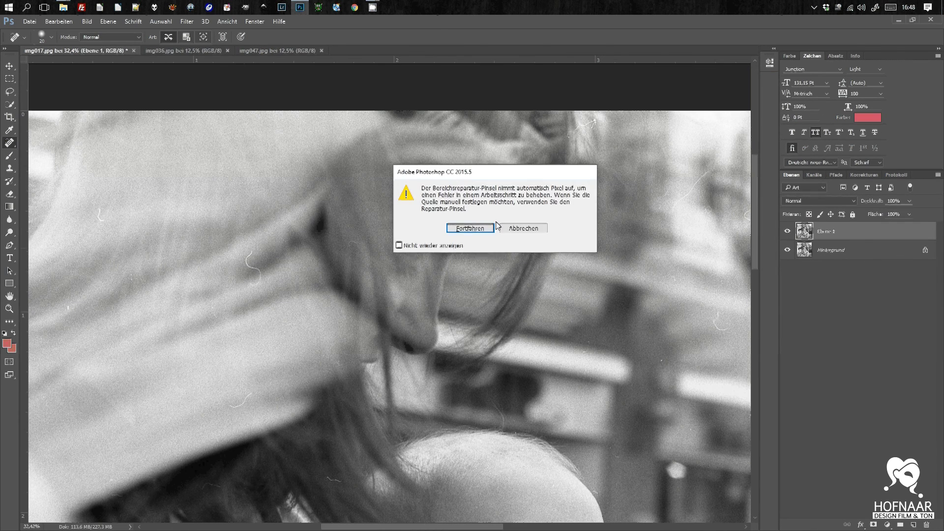
# Continue past the warning with Fortfahren and heal five white hairs on the pale fabric
pyautogui.click(489, 228)
pyautogui.scroll(3, 247, 256)
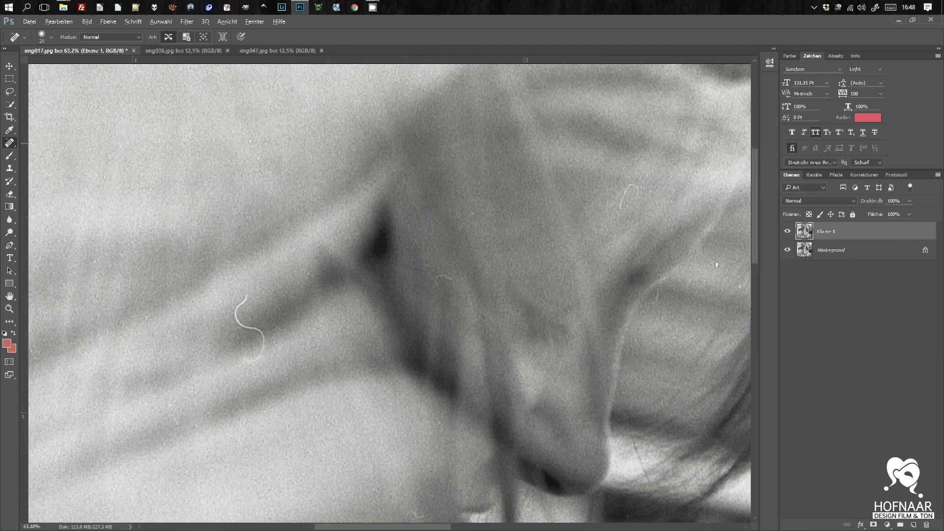
pyautogui.scroll(2, 251, 251)
pyautogui.moveTo(244, 325)
pyautogui.mouseDown()
pyautogui.moveTo(230, 367)
pyautogui.moveTo(270, 416)
pyautogui.moveTo(248, 430)
pyautogui.mouseUp()
pyautogui.scroll(-2, 279, 376)
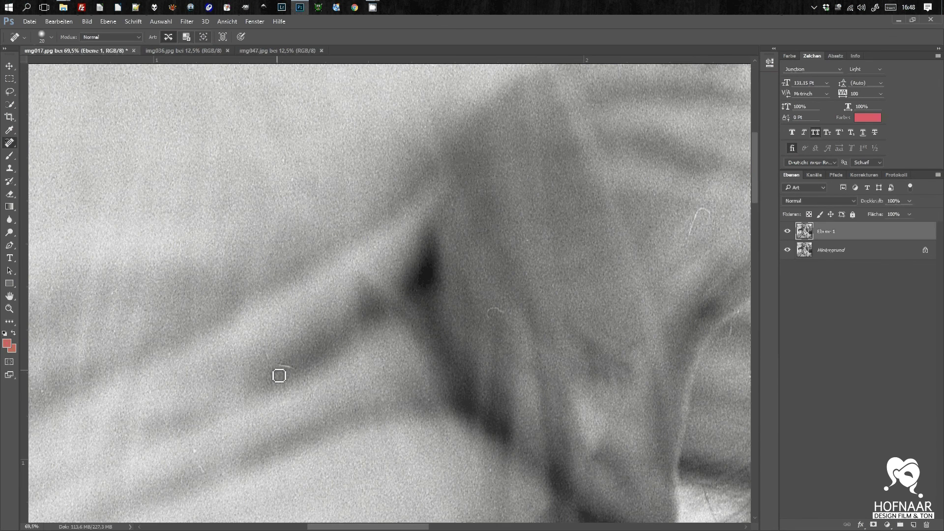
pyautogui.moveTo(293, 365); pyautogui.dragTo(269, 357)
pyautogui.click(493, 318)
pyautogui.moveTo(688, 237); pyautogui.dragTo(718, 221)
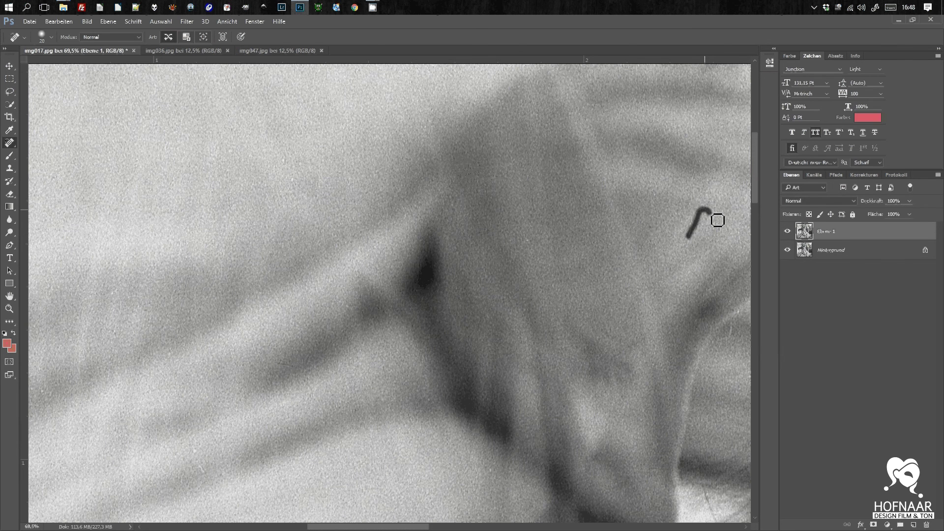
pyautogui.moveTo(734, 324); pyautogui.dragTo(730, 333)
pyautogui.scroll(-5, 396, 270)
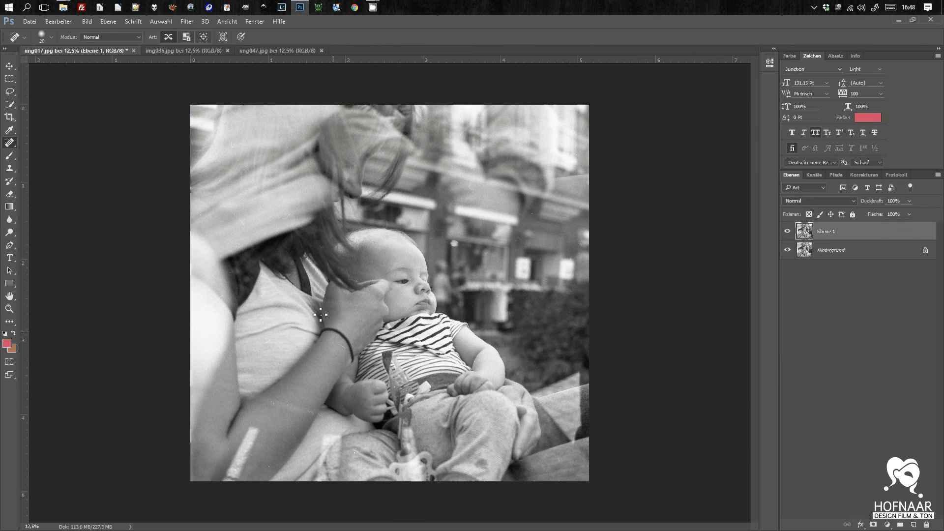
# Heal the white hair across the mother's hair and a speck in the background
pyautogui.scroll(2, 317, 233)
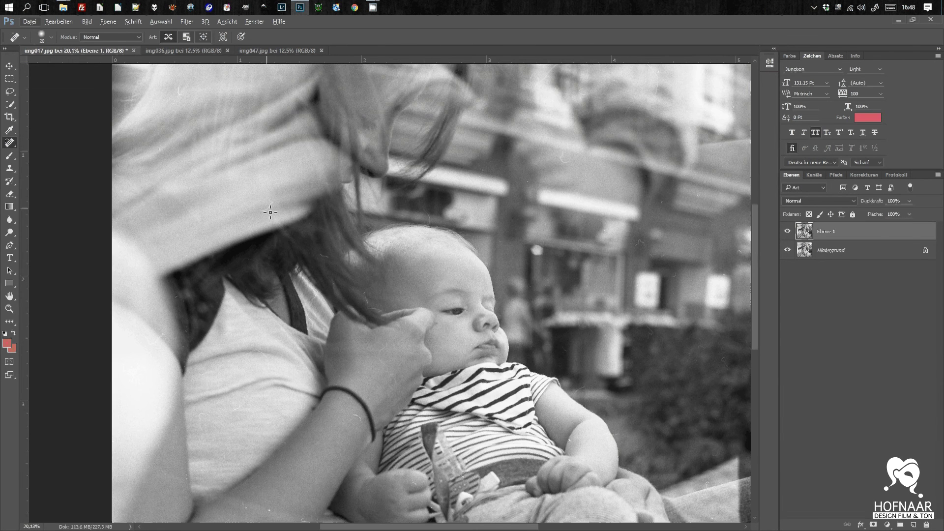
pyautogui.scroll(4, 269, 213)
pyautogui.moveTo(247, 219)
pyautogui.mouseDown()
pyautogui.moveTo(274, 222)
pyautogui.moveTo(297, 193)
pyautogui.mouseUp()
pyautogui.click(256, 224)
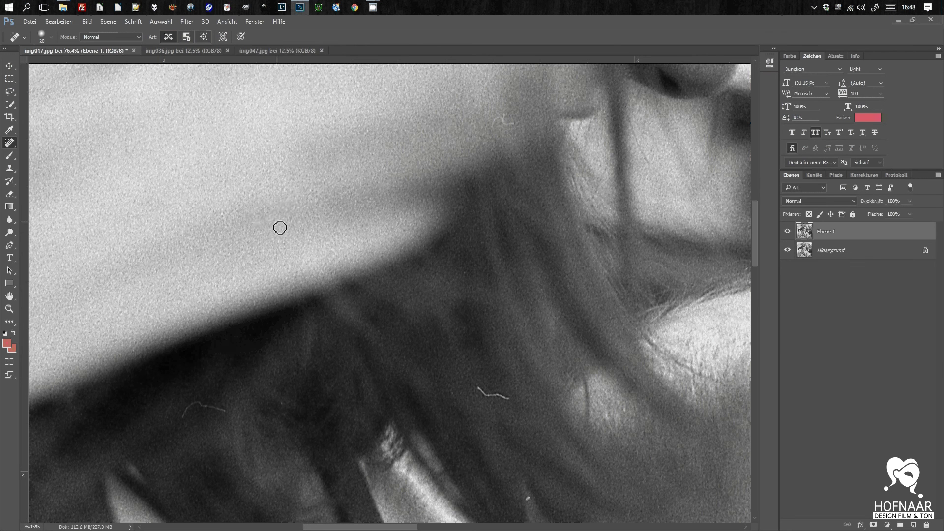
pyautogui.click(280, 228)
pyautogui.press('Return')
pyautogui.scroll(-5, 561, 308)
pyautogui.hscroll(4, 561, 309)
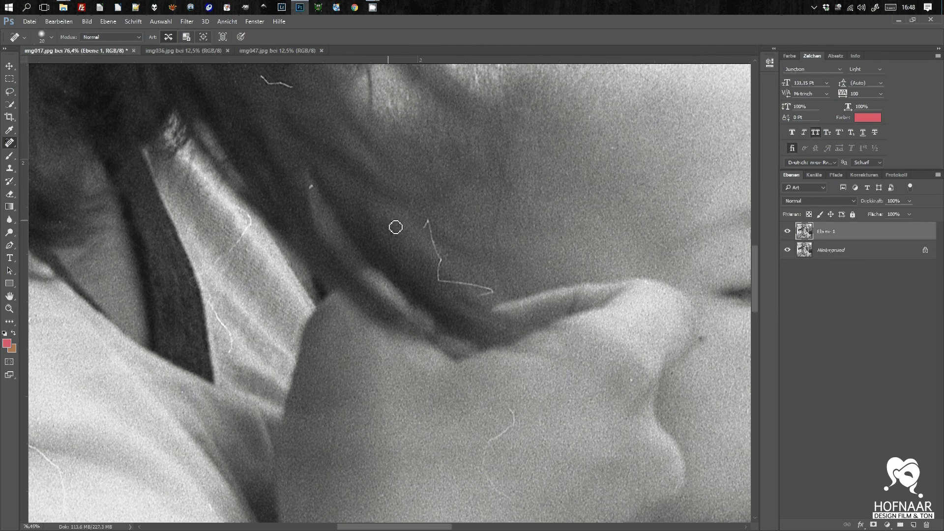
# Raise the brush size to 30 and heal the strand by the baby's cheek and the hand scratches
pyautogui.moveTo(430, 225); pyautogui.dragTo(444, 262)
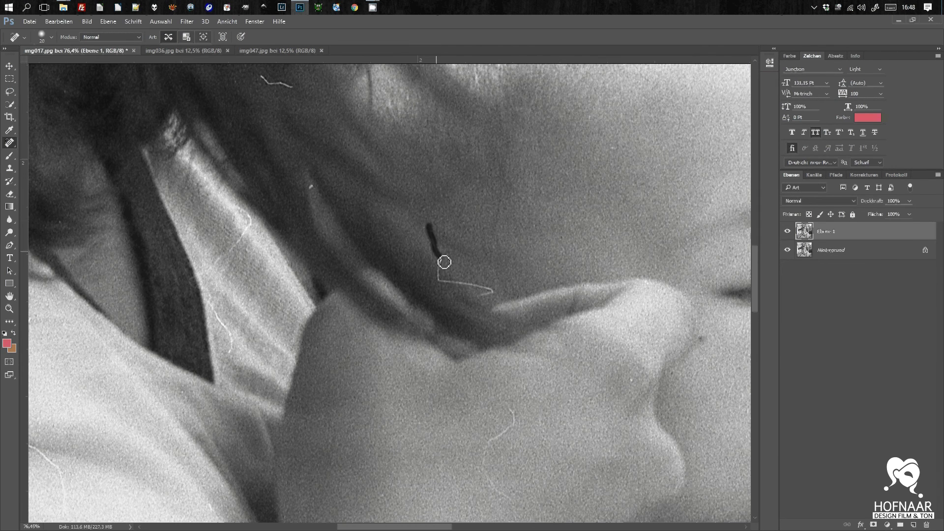
pyautogui.moveTo(440, 261)
pyautogui.mouseDown()
pyautogui.moveTo(443, 283)
pyautogui.moveTo(479, 289)
pyautogui.moveTo(477, 302)
pyautogui.mouseUp()
pyautogui.rightClick(477, 302)
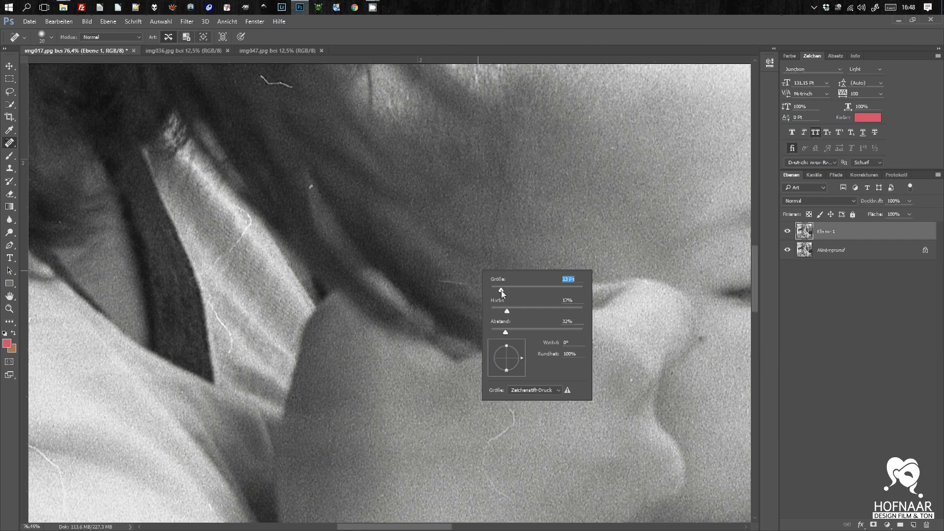
pyautogui.moveTo(436, 281); pyautogui.dragTo(497, 292)
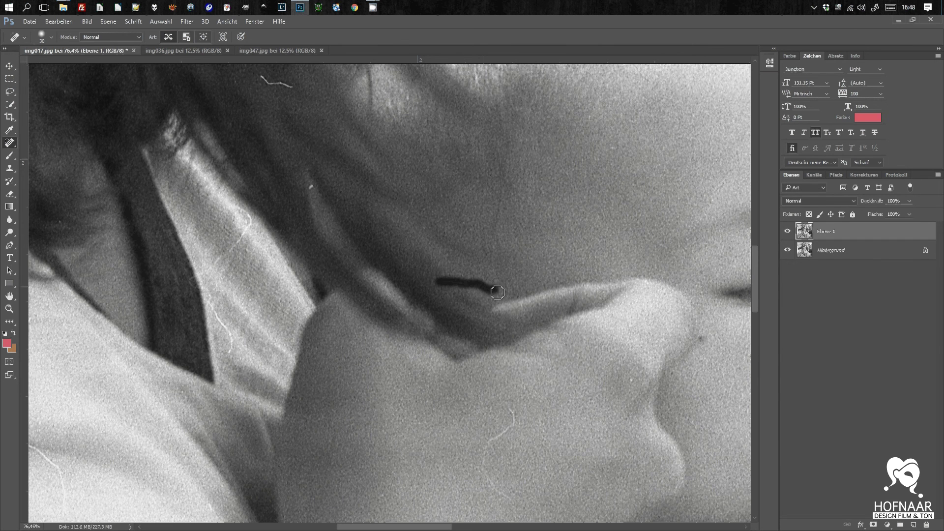
pyautogui.moveTo(511, 411)
pyautogui.mouseDown()
pyautogui.moveTo(496, 471)
pyautogui.moveTo(460, 390)
pyautogui.mouseUp()
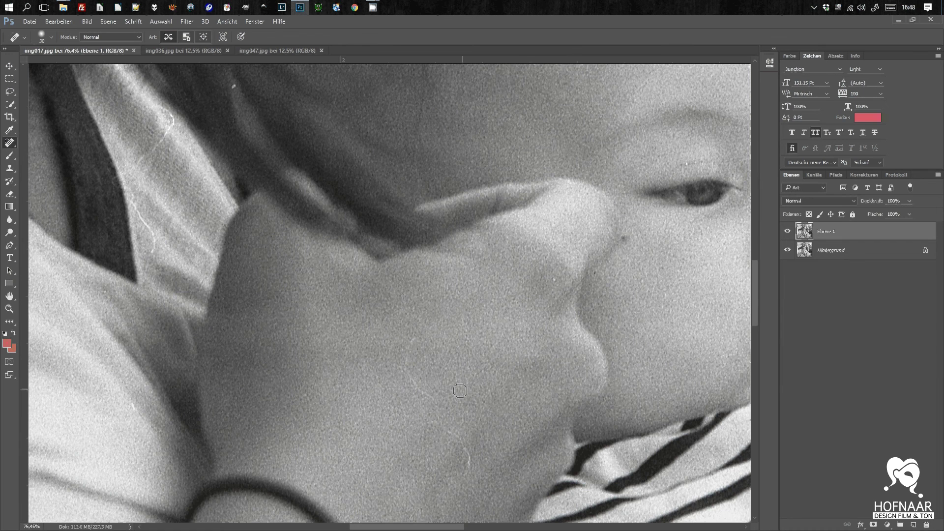
pyautogui.moveTo(414, 336)
pyautogui.mouseDown()
pyautogui.moveTo(412, 392)
pyautogui.moveTo(428, 398)
pyautogui.moveTo(447, 431)
pyautogui.mouseUp()
pyautogui.moveTo(509, 418); pyautogui.dragTo(290, 280)
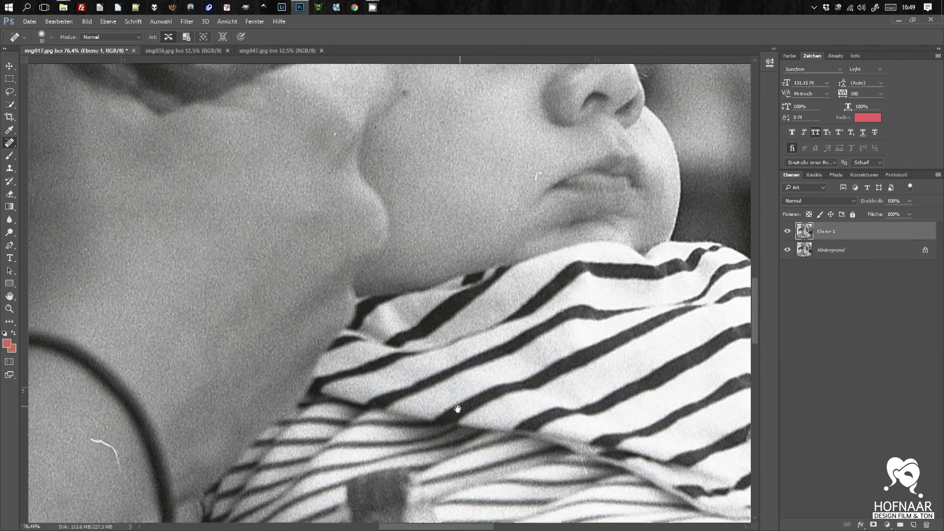
# Heal the white hair on the mother's arm
pyautogui.moveTo(457, 409); pyautogui.dragTo(546, 252)
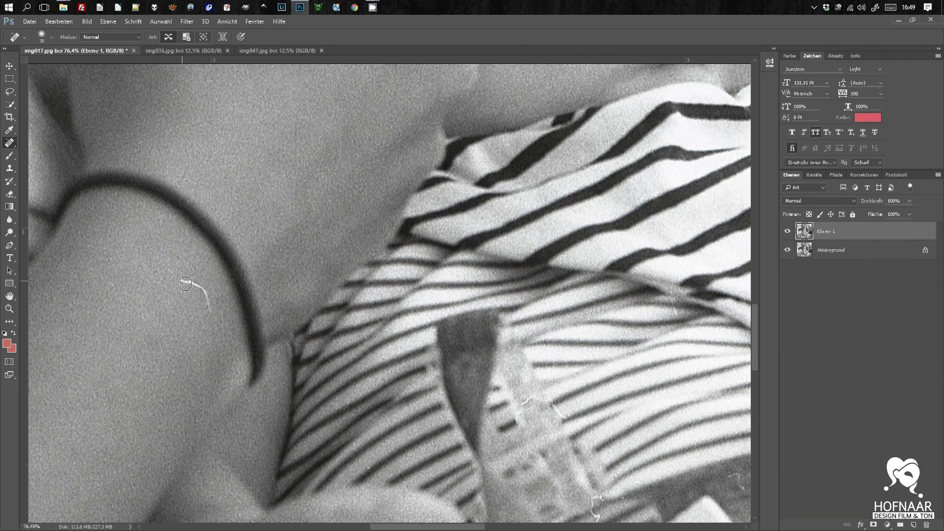
pyautogui.moveTo(184, 284); pyautogui.dragTo(208, 304)
pyautogui.scroll(-5, 236, 246)
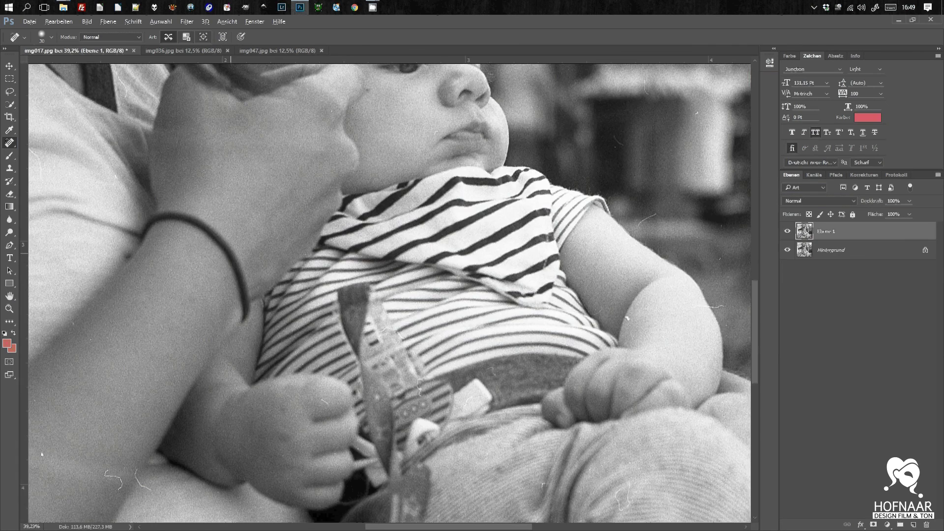
pyautogui.hotkey('ctrl', '0')
pyautogui.scroll(5, 308, 429)
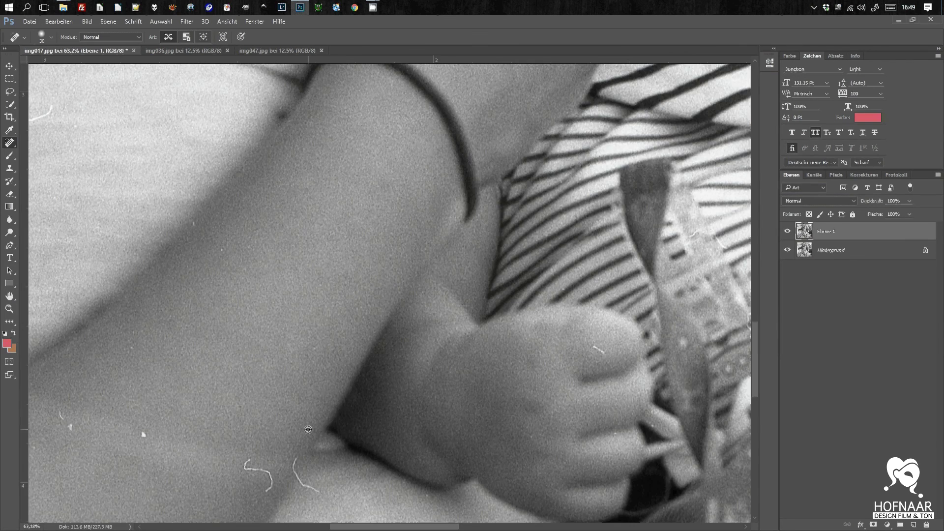
pyautogui.moveTo(307, 429); pyautogui.dragTo(280, 254)
# Heal the white hair and specks near the baby's hand and on the arm
pyautogui.moveTo(245, 221)
pyautogui.mouseDown()
pyautogui.moveTo(273, 243)
pyautogui.moveTo(295, 229)
pyautogui.mouseUp()
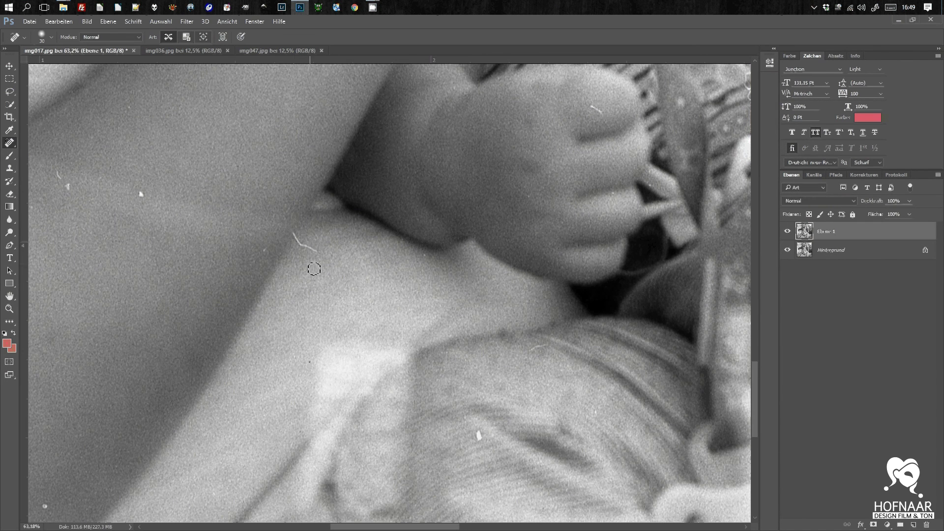
pyautogui.moveTo(293, 233); pyautogui.dragTo(311, 253)
pyautogui.click(300, 242)
pyautogui.click(143, 195)
pyautogui.moveTo(85, 182); pyautogui.dragTo(327, 304)
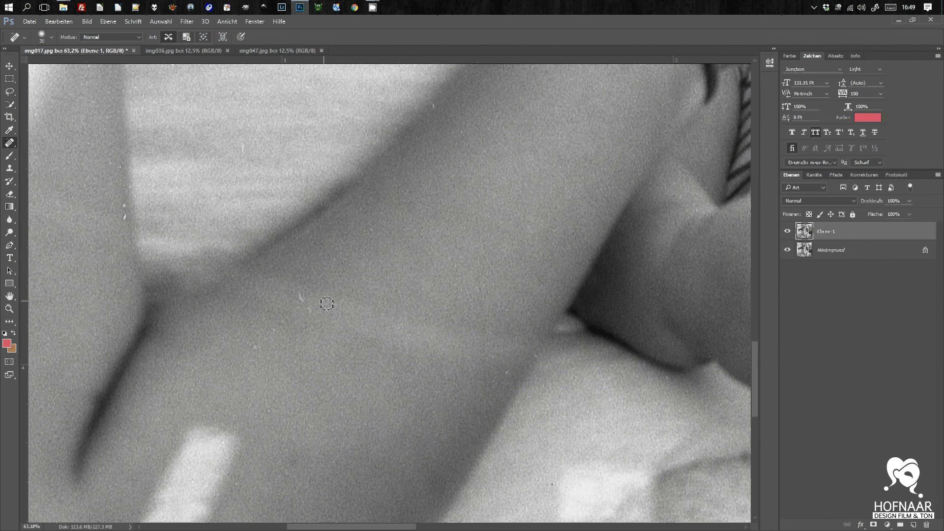
pyautogui.click(302, 298)
# Heal the white scratches across the mother's shirt and fit the whole photo in view
pyautogui.moveTo(315, 318)
pyautogui.mouseDown()
pyautogui.moveTo(243, 245)
pyautogui.moveTo(234, 309)
pyautogui.moveTo(183, 329)
pyautogui.mouseUp()
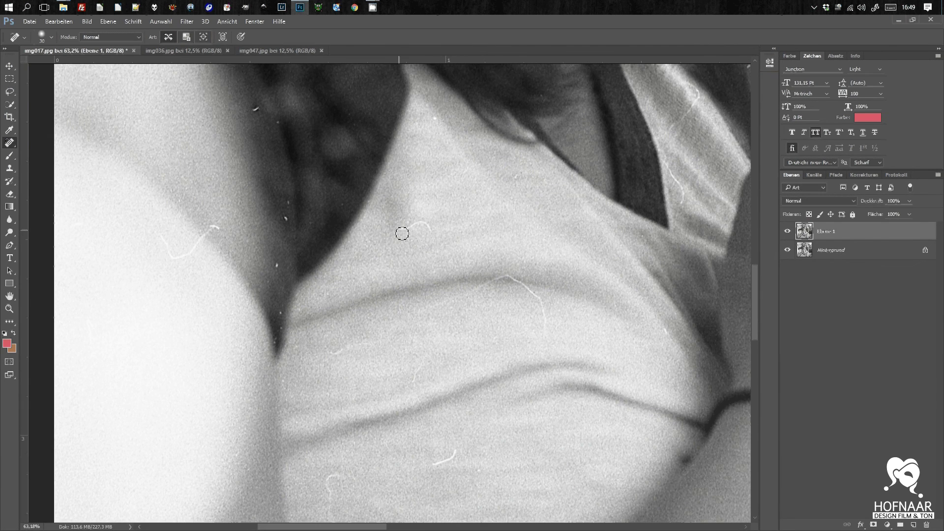
pyautogui.click(215, 233)
pyautogui.moveTo(215, 233); pyautogui.dragTo(173, 256)
pyautogui.moveTo(509, 280); pyautogui.dragTo(550, 337)
pyautogui.moveTo(441, 462); pyautogui.dragTo(455, 451)
pyautogui.moveTo(399, 463); pyautogui.dragTo(403, 236)
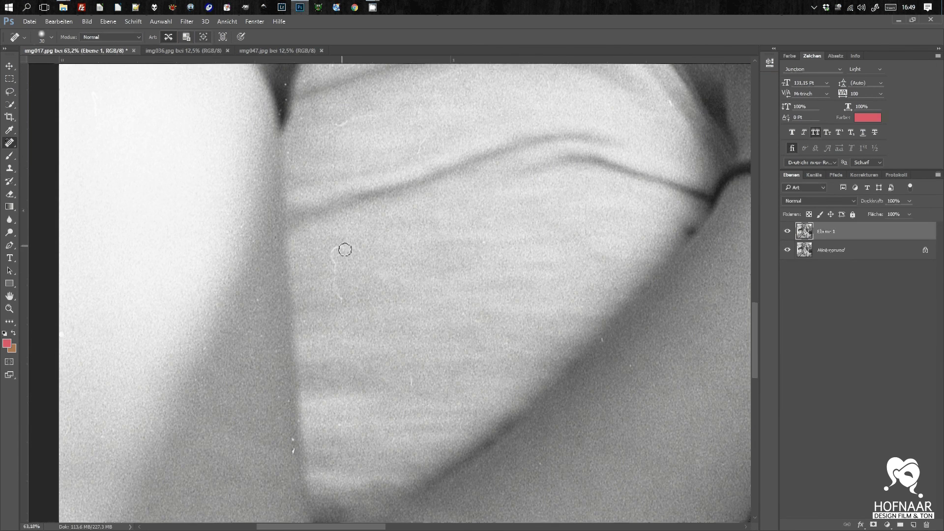
pyautogui.moveTo(344, 250); pyautogui.dragTo(347, 308)
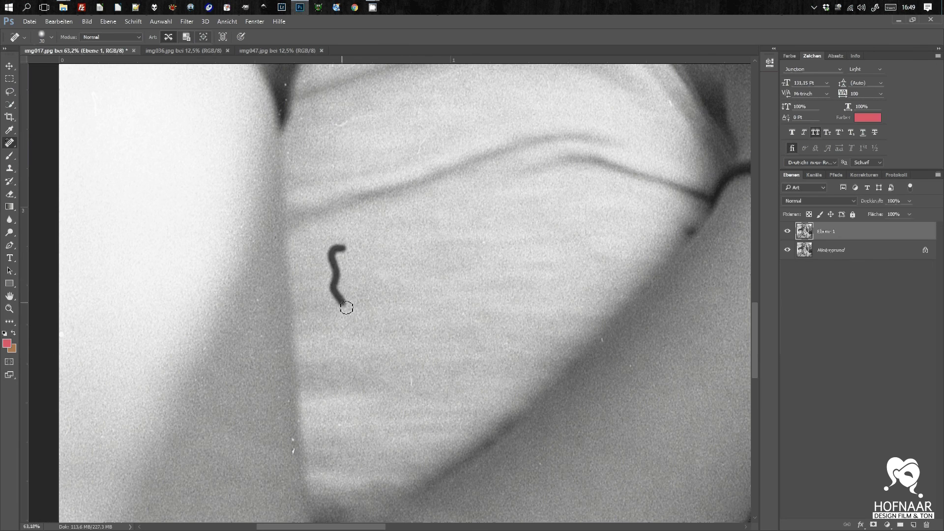
pyautogui.moveTo(441, 336); pyautogui.dragTo(441, 270)
pyautogui.hotkey('ctrl', '0')
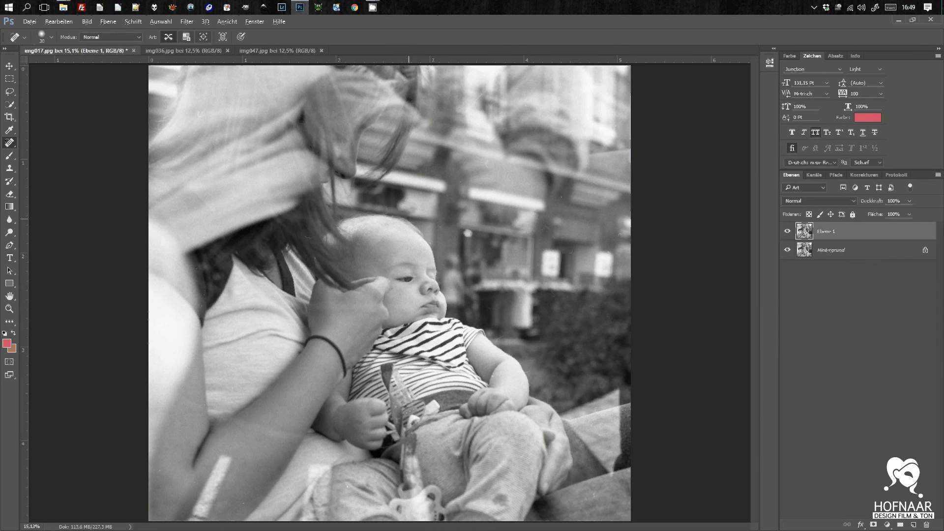
pyautogui.moveTo(510, 354); pyautogui.dragTo(493, 371)
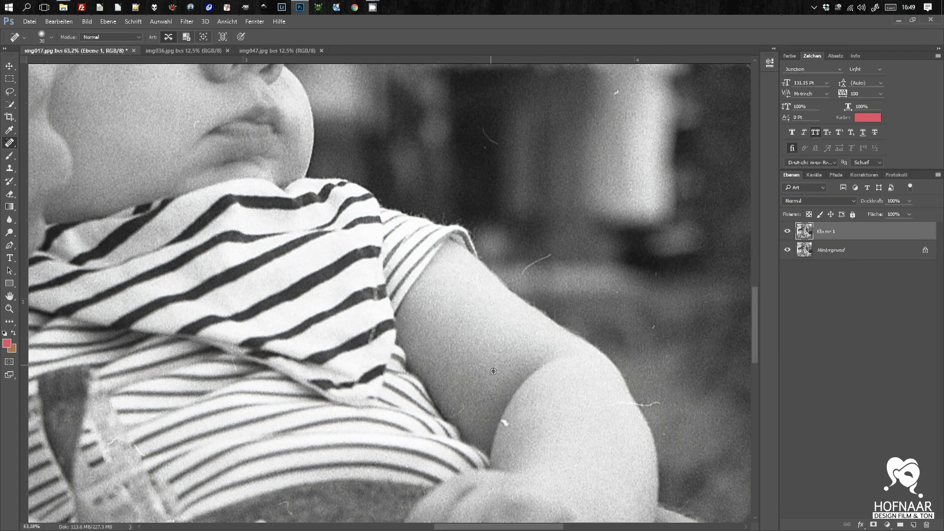
pyautogui.click(506, 425)
pyautogui.moveTo(522, 271); pyautogui.dragTo(551, 261)
pyautogui.click(493, 141)
pyautogui.moveTo(662, 405); pyautogui.dragTo(620, 405)
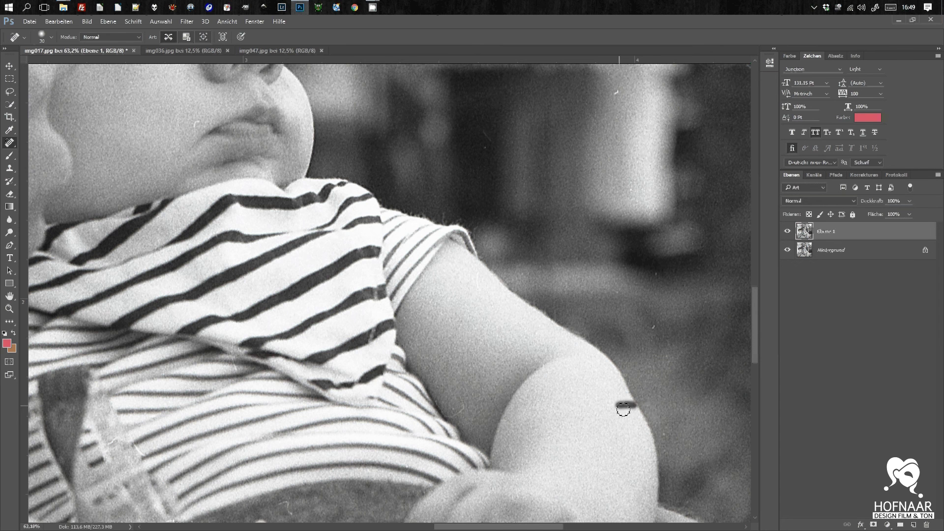
pyautogui.moveTo(446, 416); pyautogui.dragTo(467, 401)
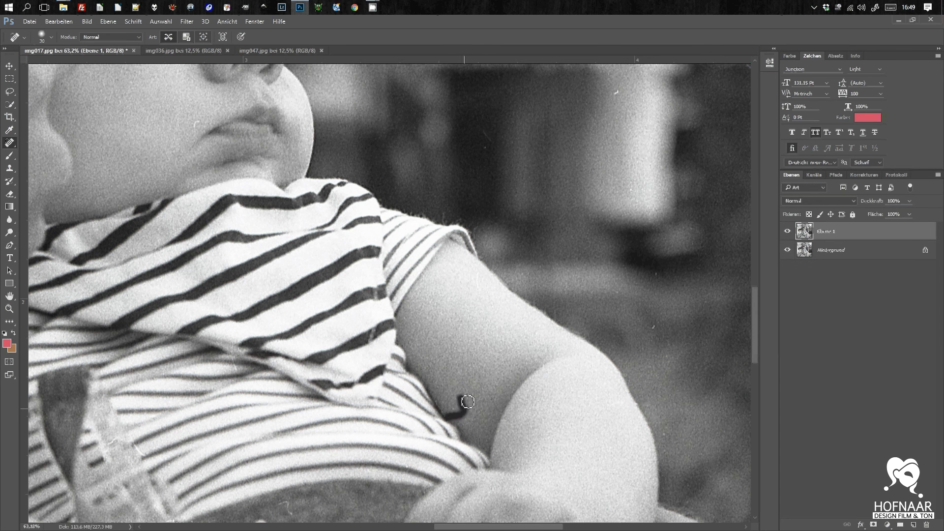
pyautogui.scroll(-5, 540, 212)
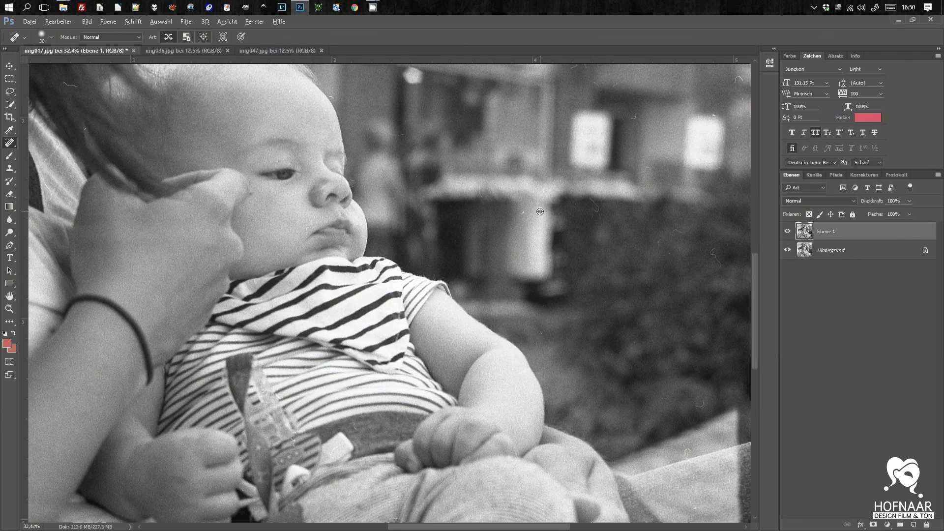
pyautogui.scroll(-3, 487, 164)
pyautogui.scroll(5, 499, 164)
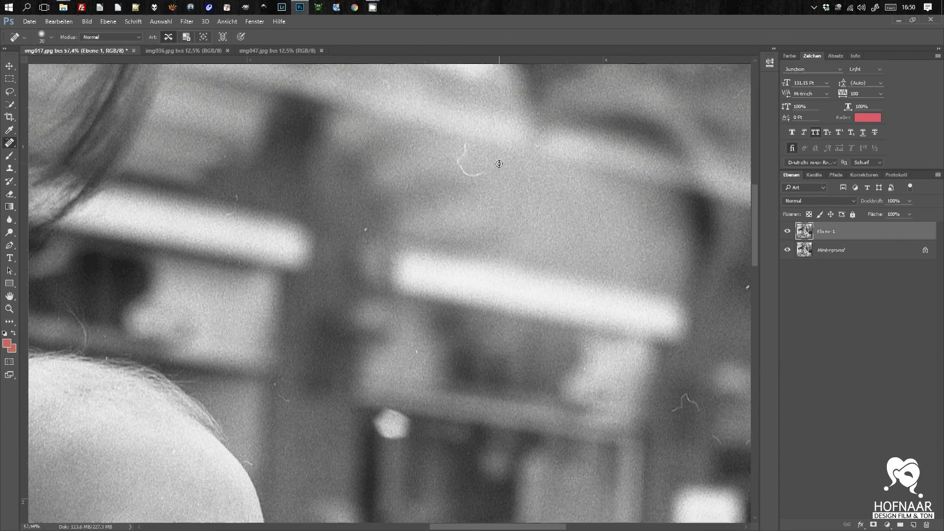
pyautogui.moveTo(465, 144)
pyautogui.mouseDown()
pyautogui.moveTo(462, 166)
pyautogui.moveTo(479, 173)
pyautogui.mouseUp()
pyautogui.scroll(-3, 617, 332)
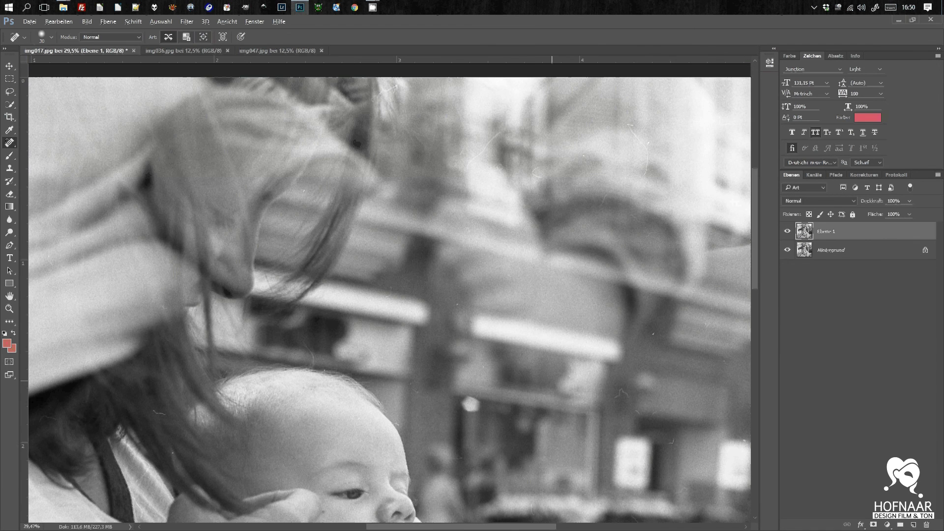
pyautogui.scroll(-1, 466, 202)
pyautogui.hotkey('ctrl', '0')
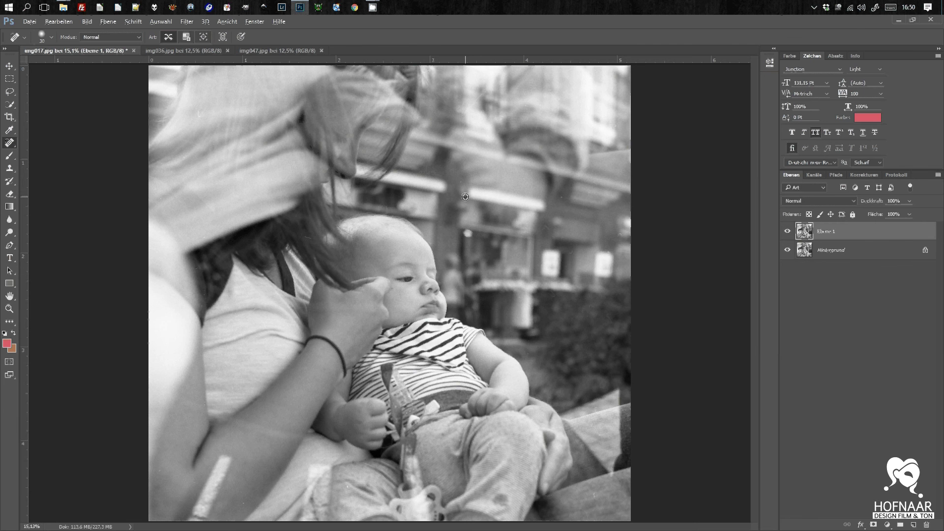
pyautogui.scroll(-1, 465, 196)
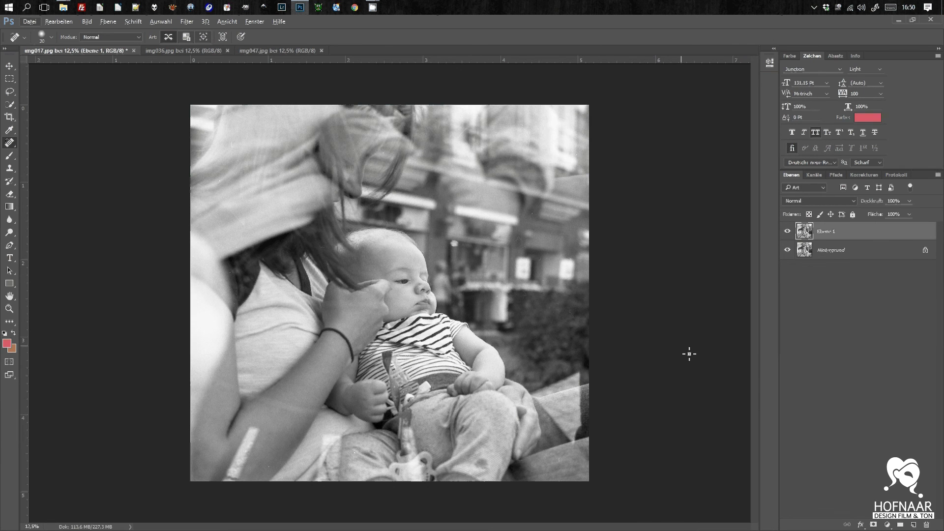
# Add a Curves adjustment layer with a contrast-boosting S-curve
pyautogui.click(886, 523)
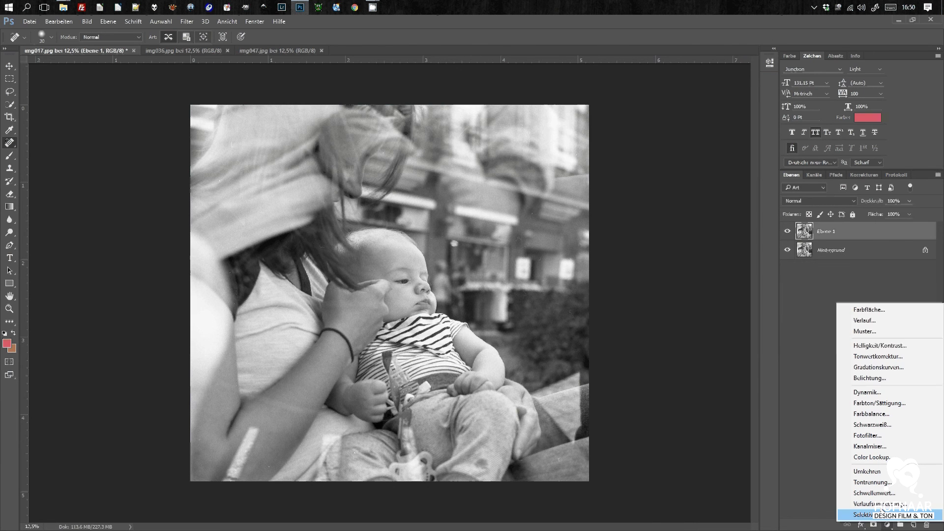
pyautogui.click(869, 366)
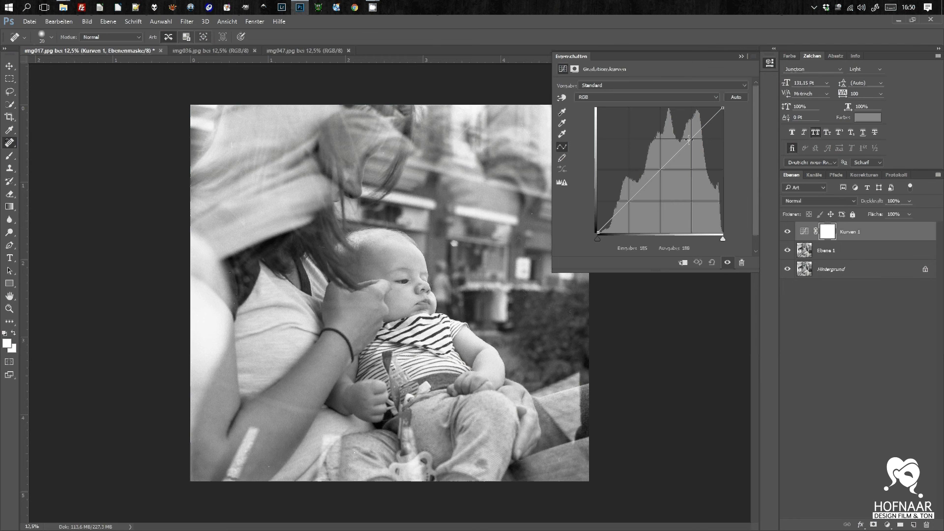
pyautogui.moveTo(689, 140); pyautogui.dragTo(689, 136)
pyautogui.moveTo(638, 193); pyautogui.dragTo(640, 207)
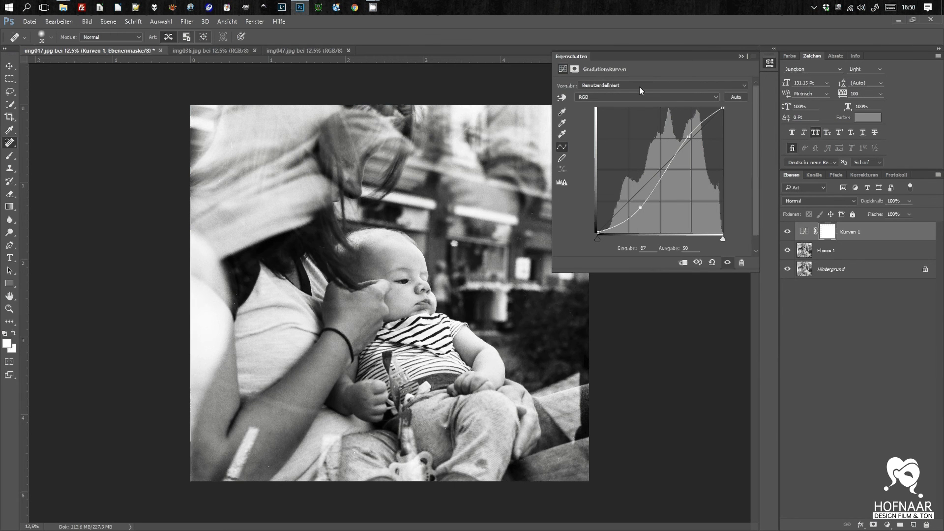
# Tweak the red and green channel curves, lifting upper tones and lowering shadows
pyautogui.click(592, 95)
pyautogui.click(593, 108)
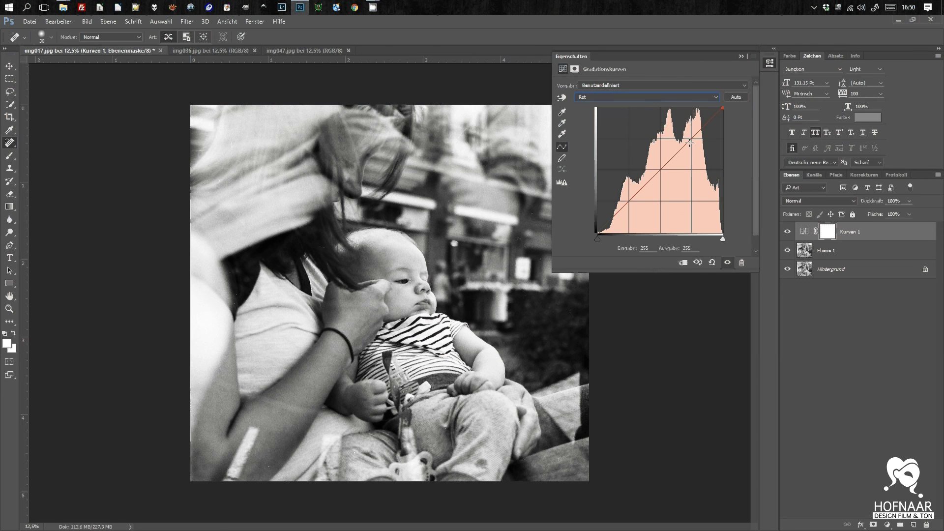
pyautogui.moveTo(690, 143); pyautogui.dragTo(690, 137)
pyautogui.moveTo(630, 199); pyautogui.dragTo(631, 203)
pyautogui.click(612, 97)
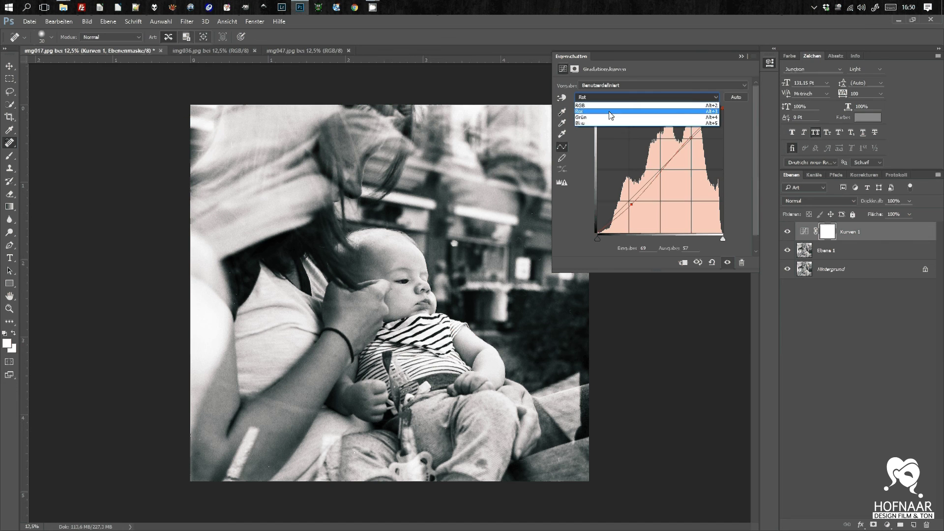
pyautogui.click(609, 117)
pyautogui.click(692, 137)
pyautogui.moveTo(627, 200); pyautogui.dragTo(631, 201)
# Shape the blue channel curve with a raised upper point and lowered shadows
pyautogui.click(610, 97)
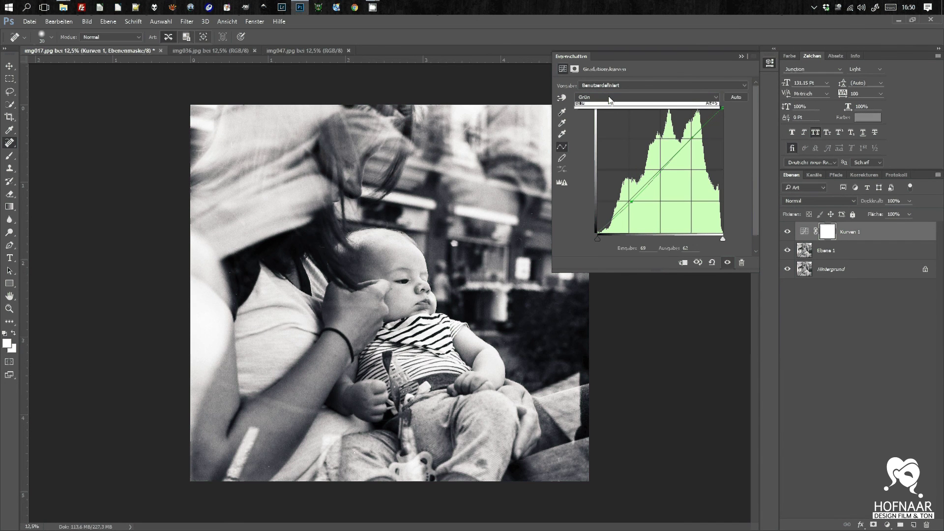
pyautogui.click(615, 124)
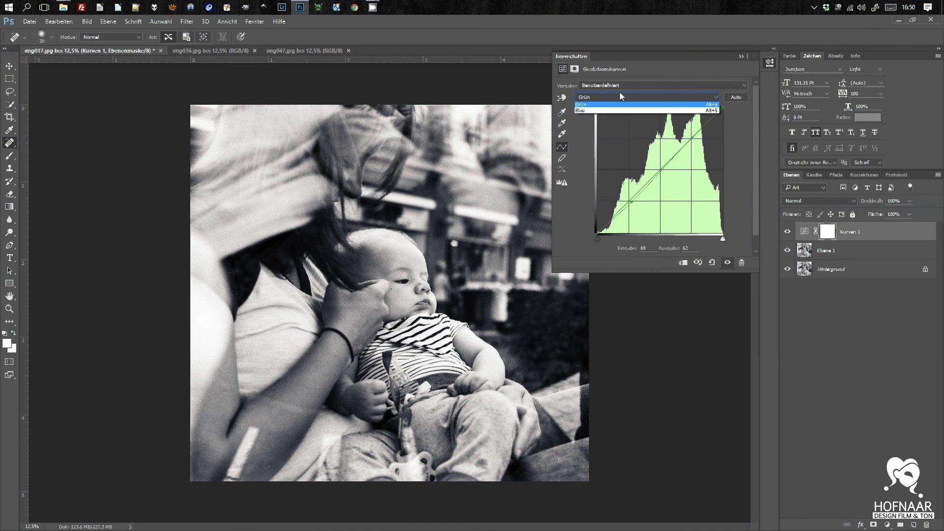
pyautogui.click(690, 138)
pyautogui.moveTo(626, 204); pyautogui.dragTo(632, 204)
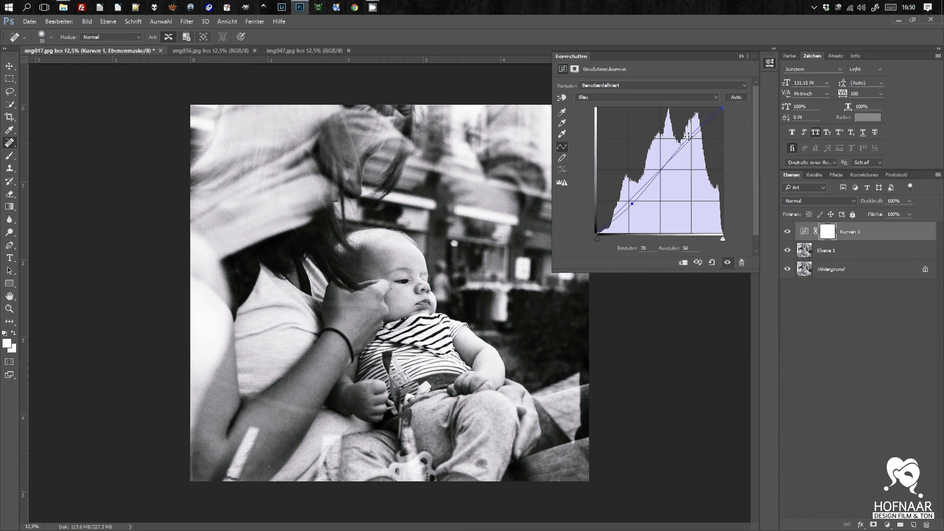
pyautogui.moveTo(688, 138); pyautogui.dragTo(690, 140)
pyautogui.moveTo(630, 203); pyautogui.dragTo(629, 203)
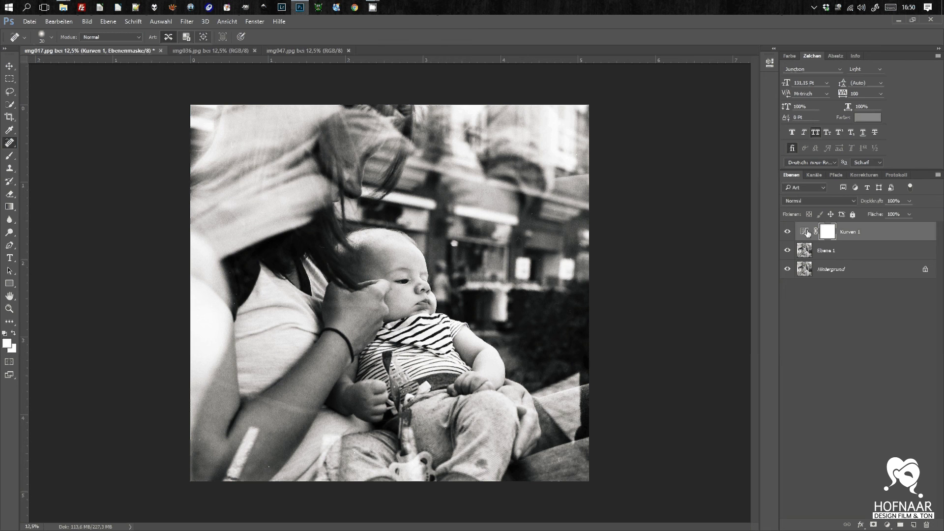
# Fade the curve by raising the black point and lowering the white point
pyautogui.doubleClick(805, 231)
pyautogui.moveTo(598, 232)
pyautogui.mouseDown()
pyautogui.moveTo(582, 198)
pyautogui.moveTo(580, 209)
pyautogui.mouseUp()
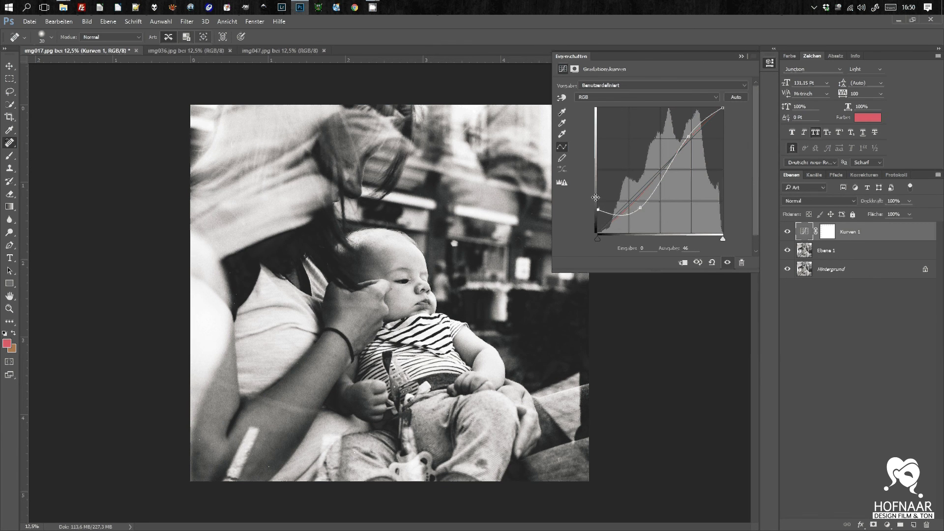
pyautogui.moveTo(722, 108); pyautogui.dragTo(722, 118)
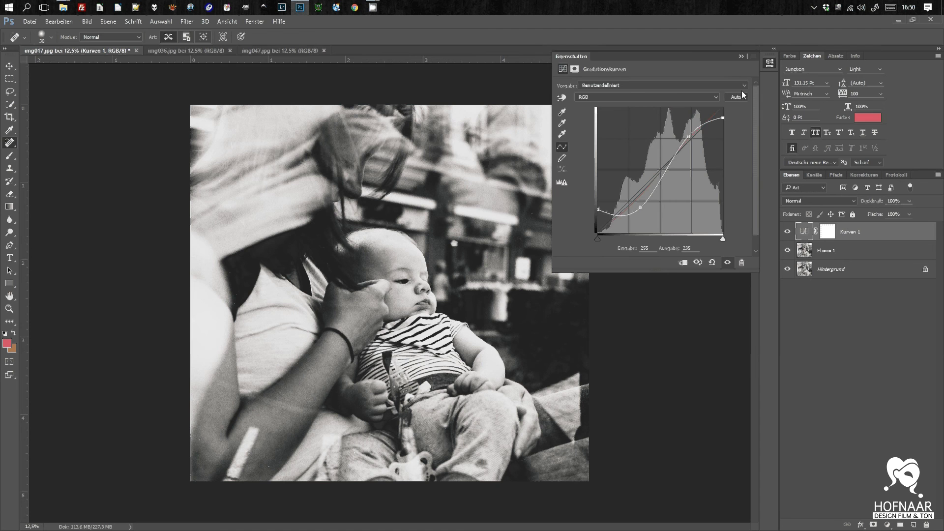
pyautogui.click(741, 56)
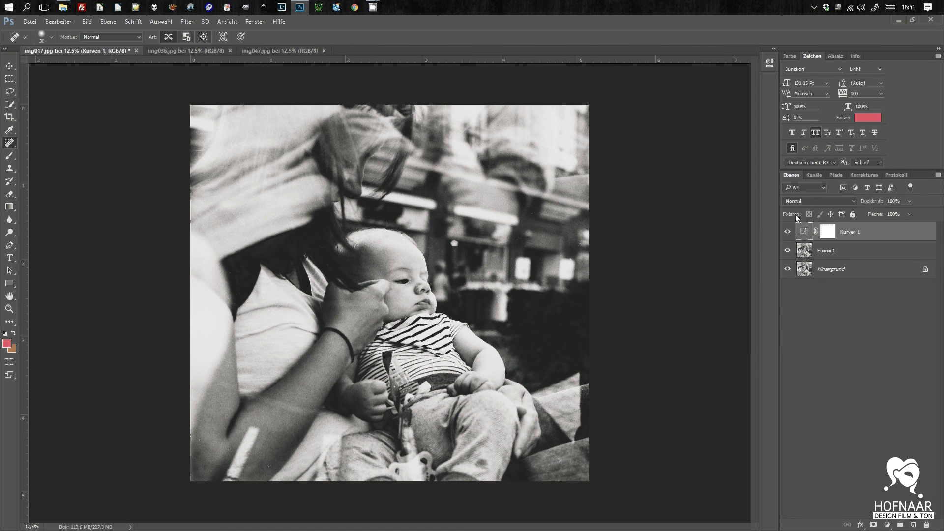
# Toggle Kurven 1's visibility to compare, leaving it hidden
pyautogui.click(788, 232)
pyautogui.click(788, 231)
pyautogui.click(788, 232)
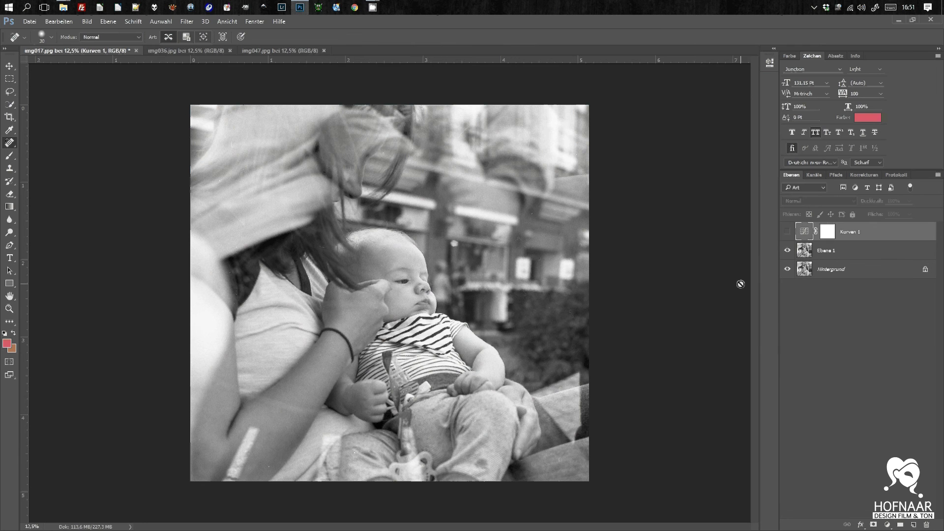
# Copy the Ebene 1 scan into a new Ebene 2 layer at the top of the stack
pyautogui.click(184, 22)
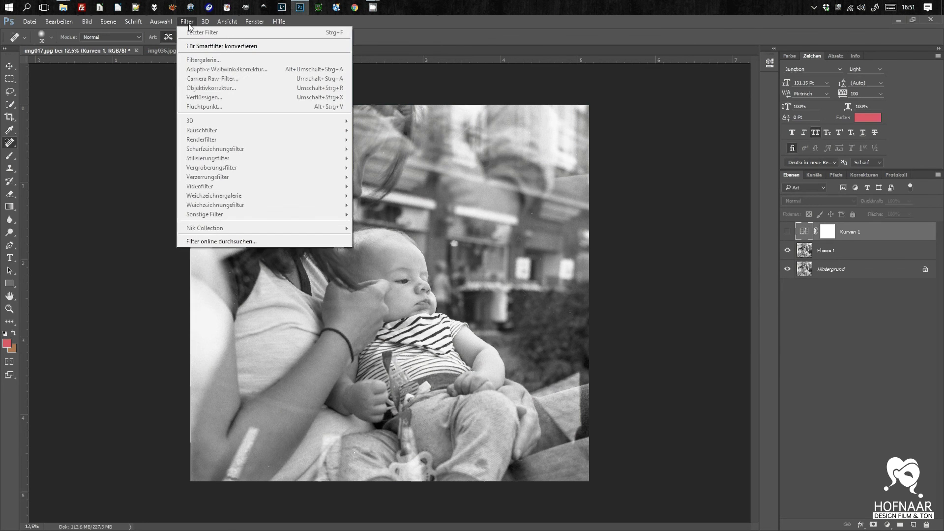
pyautogui.click(827, 256)
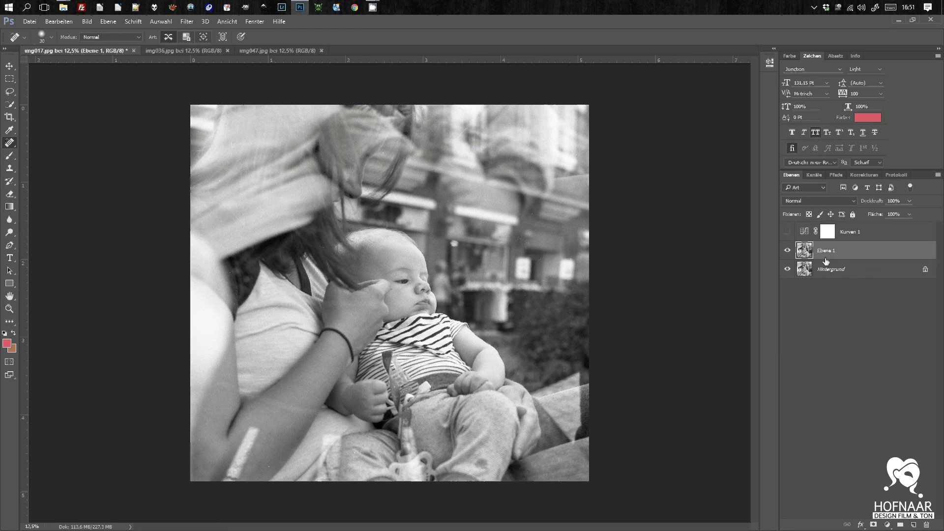
pyautogui.hotkey('ctrl', 'shift', 'alt', 'e')
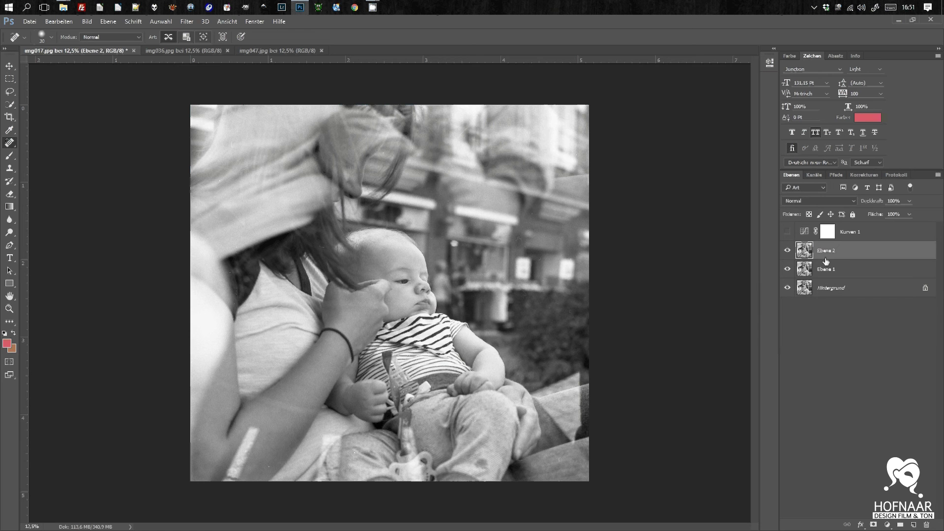
pyautogui.moveTo(826, 261); pyautogui.dragTo(827, 226)
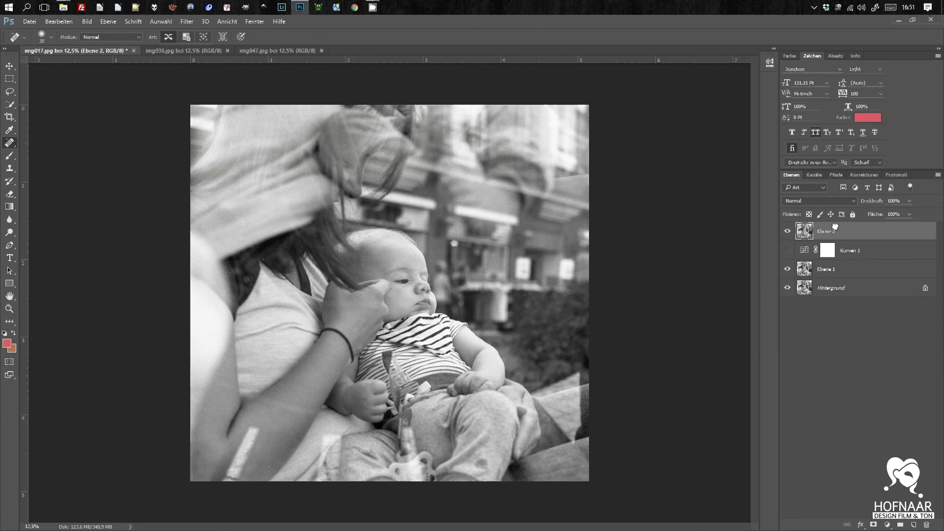
# Rename Kurven 1 to 'Erste Bearbeitung' and select Ebene 2
pyautogui.doubleClick(850, 251)
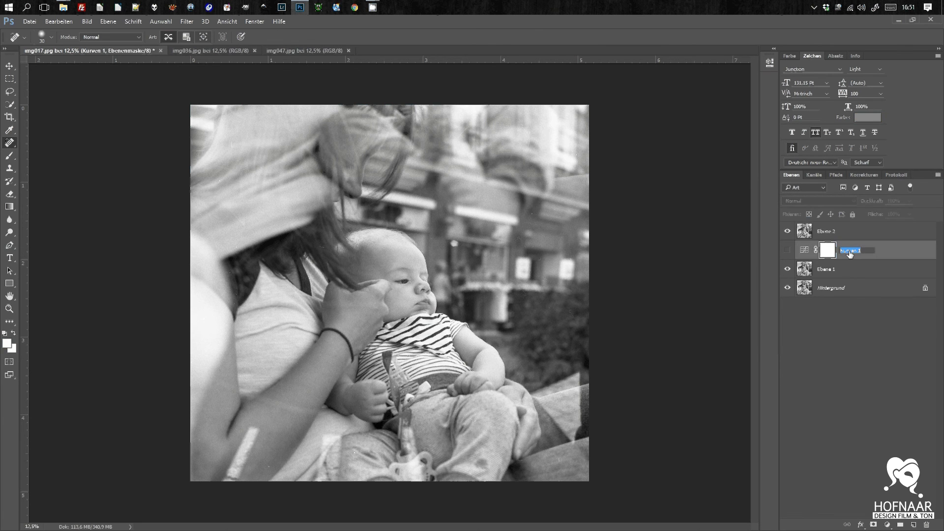
pyautogui.write('Ents')
pyautogui.write('e Bearb')
pyautogui.write('eitung')
pyautogui.press('Return')
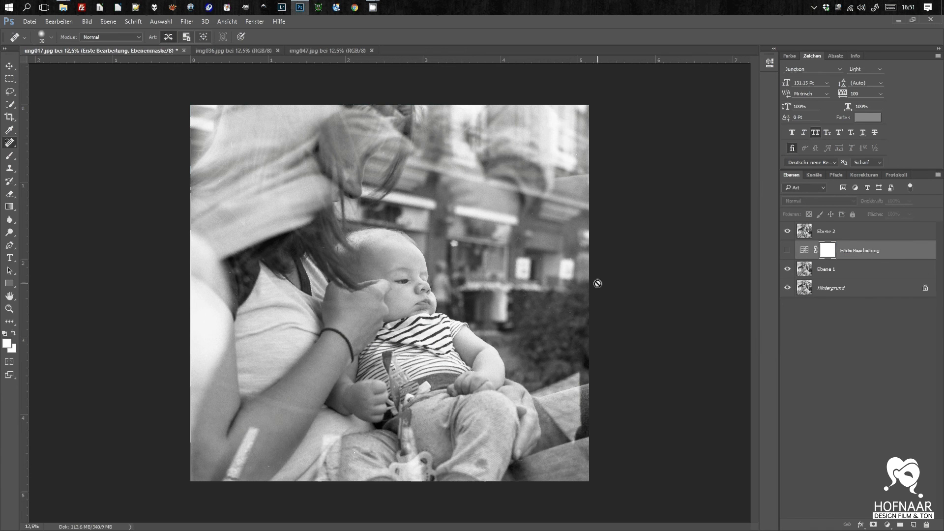
pyautogui.click(831, 236)
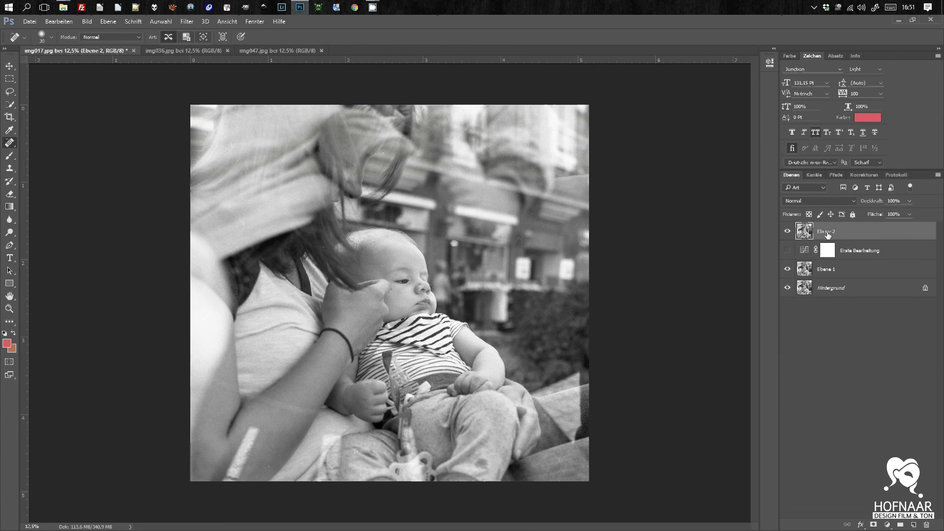
pyautogui.click(186, 22)
pyautogui.moveTo(221, 227)
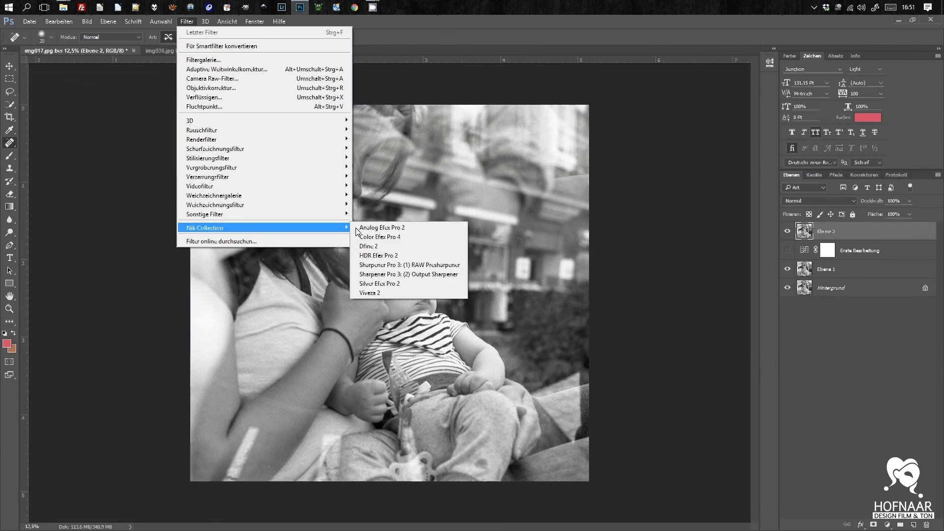
# Launch Silver Efex Pro 2 on Ebene 2, maximise its window and list all 38 presets
pyautogui.click(397, 283)
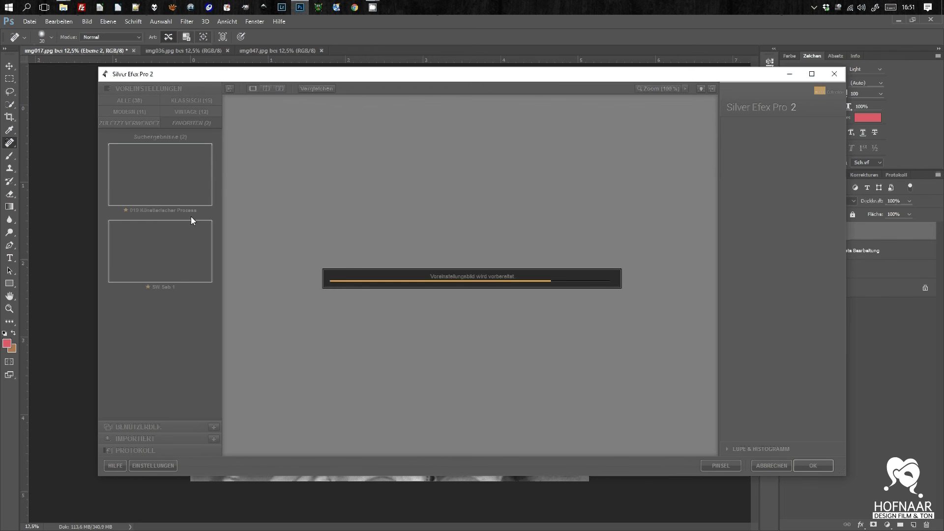
pyautogui.click(811, 74)
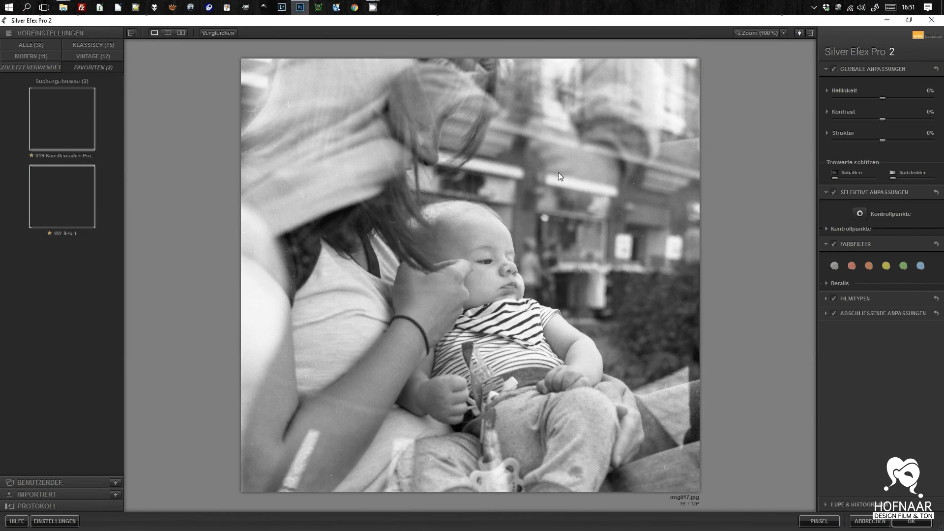
pyautogui.click(32, 45)
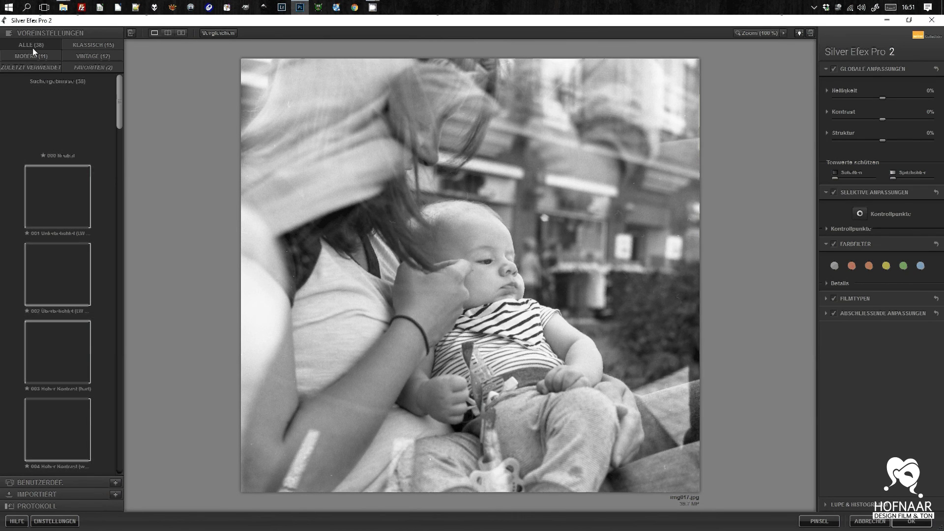
# Try the Neutral, exposure and high-contrast presets, then the custom SW Seb 1 preset
pyautogui.click(86, 106)
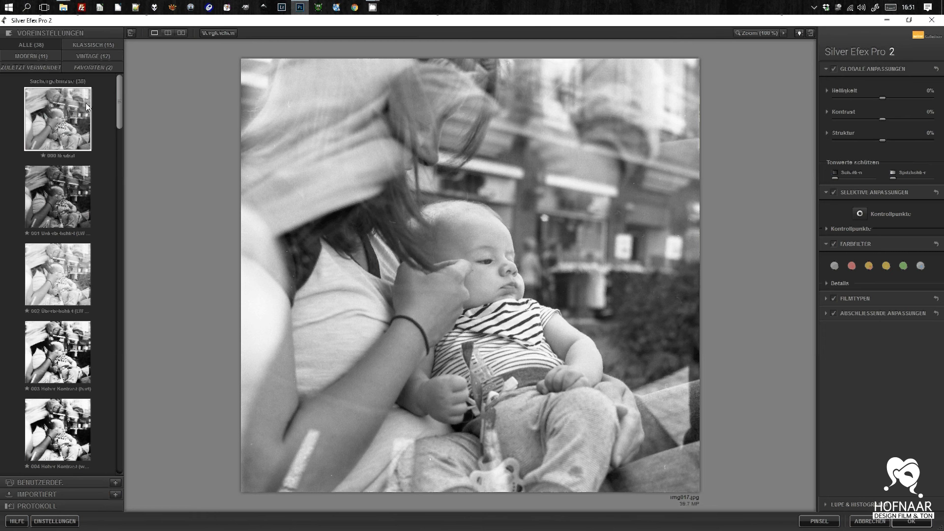
pyautogui.click(63, 191)
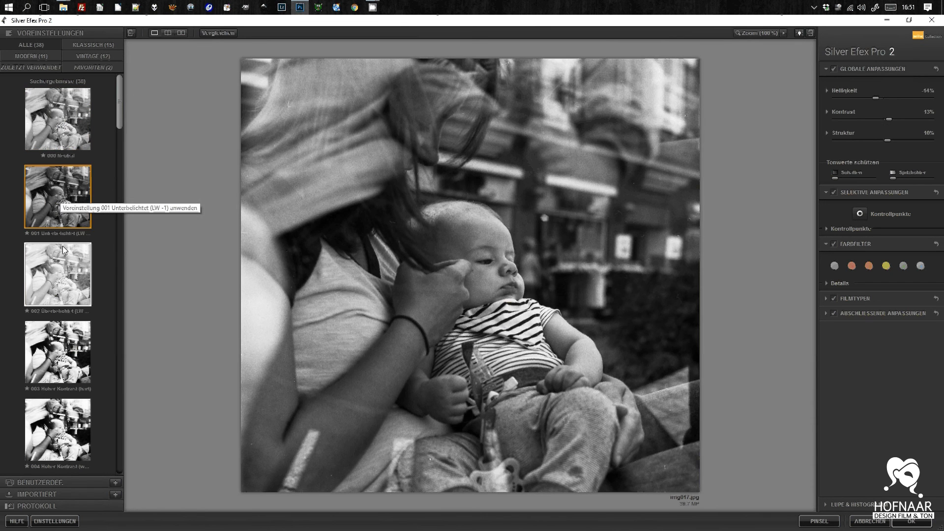
pyautogui.click(63, 276)
pyautogui.click(65, 350)
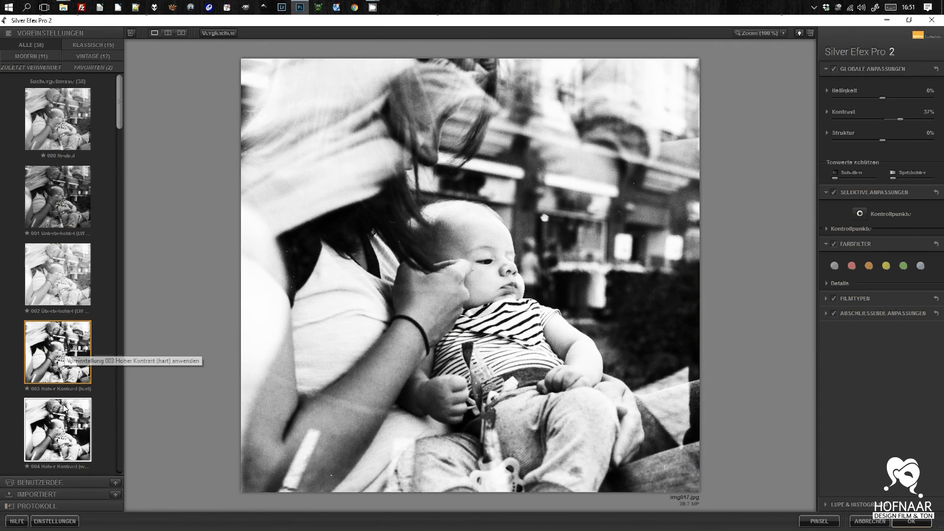
pyautogui.click(64, 408)
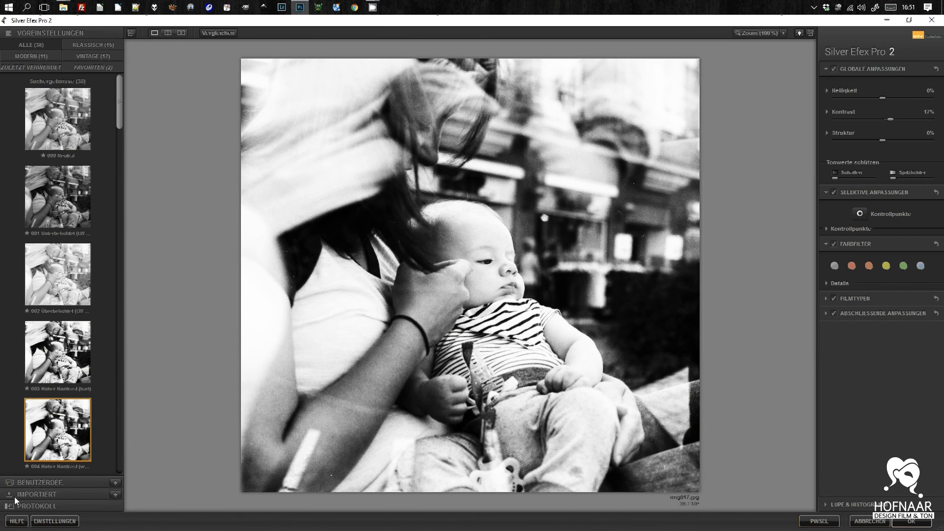
pyautogui.click(15, 482)
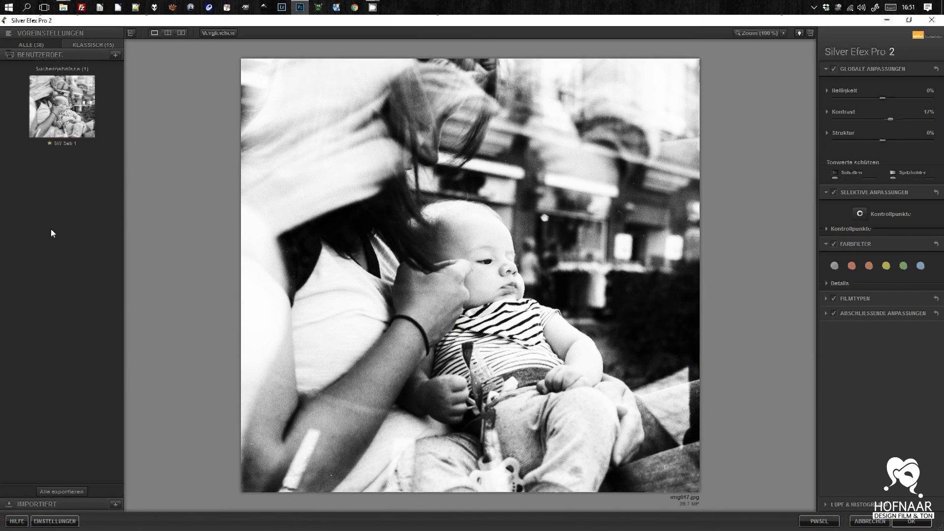
pyautogui.click(62, 96)
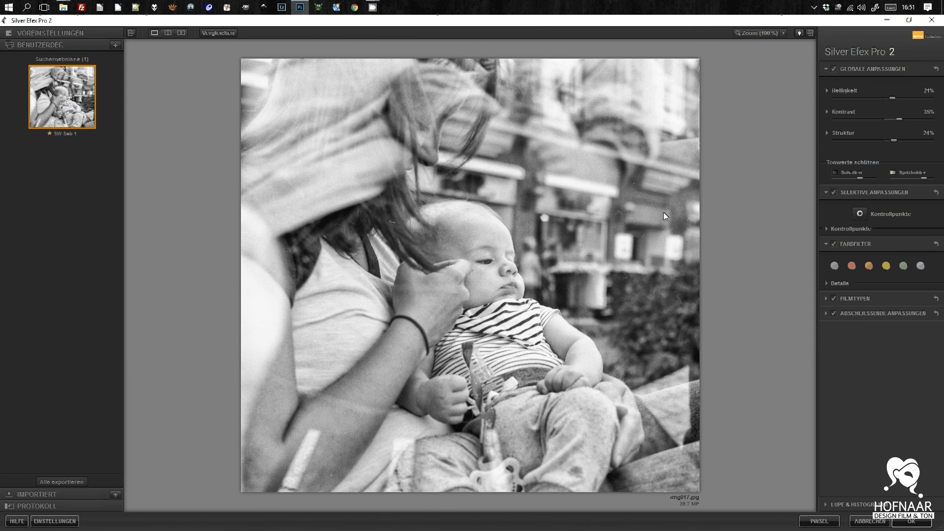
# Apply a red colour filter and lower brightness from 21% to 13%
pyautogui.click(851, 266)
pyautogui.click(836, 266)
pyautogui.click(851, 267)
pyautogui.click(833, 69)
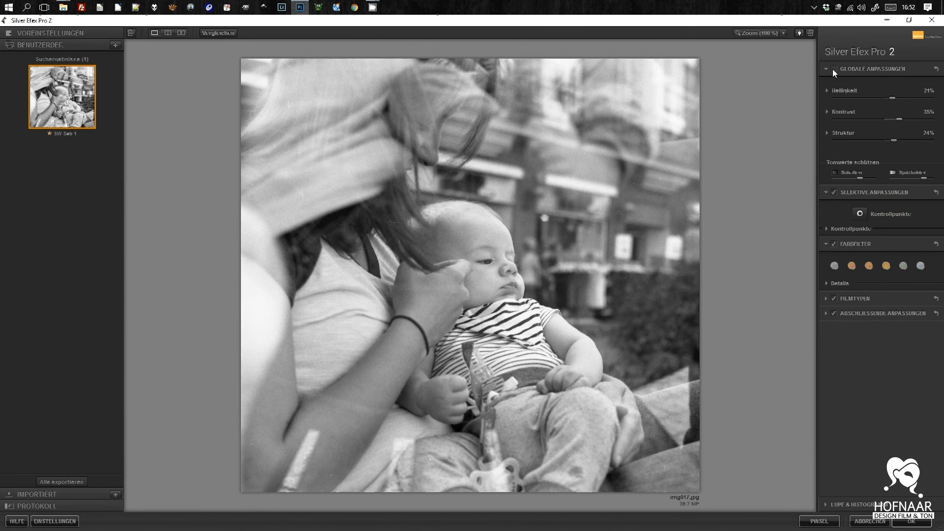
pyautogui.click(833, 68)
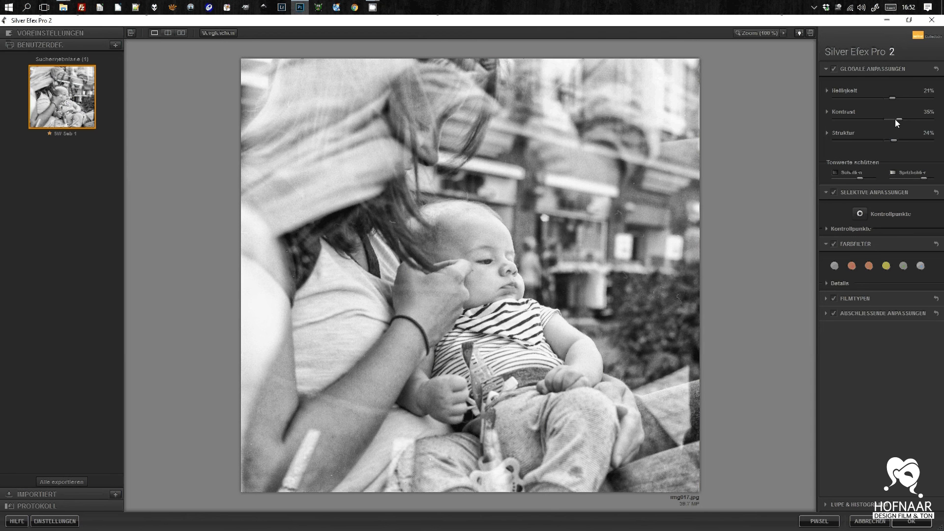
pyautogui.moveTo(891, 99)
pyautogui.mouseDown()
pyautogui.moveTo(869, 102)
pyautogui.moveTo(881, 98)
pyautogui.mouseUp()
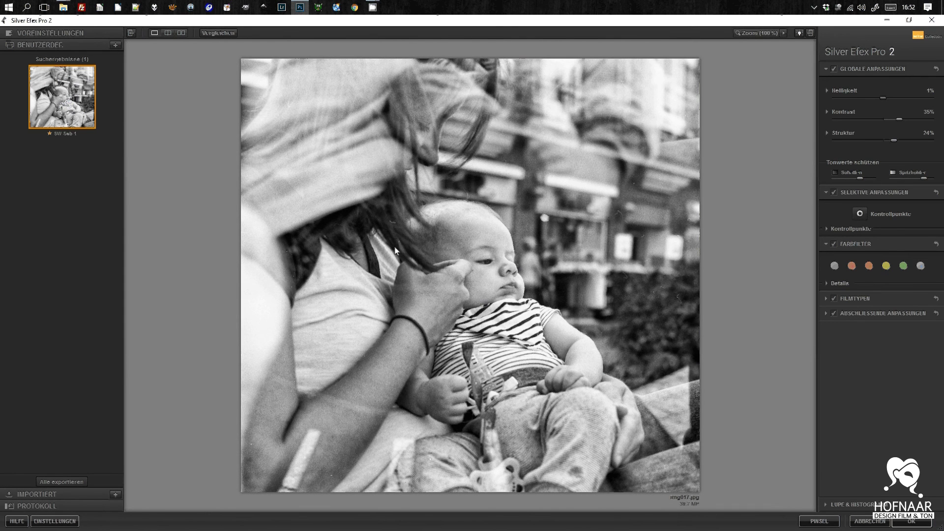
# Browse built-in presets 003, 005, 006 and 009 Low-Key-Effekt 1
pyautogui.click(43, 33)
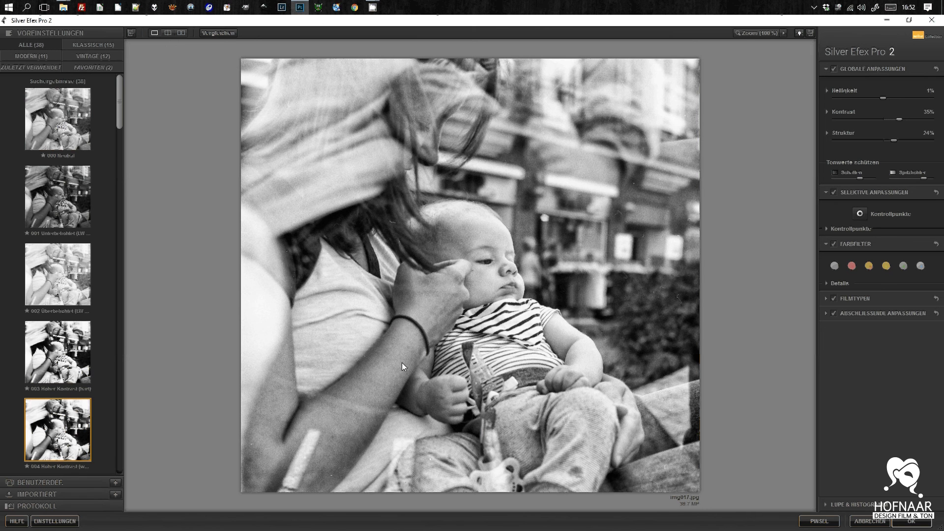
pyautogui.click(87, 362)
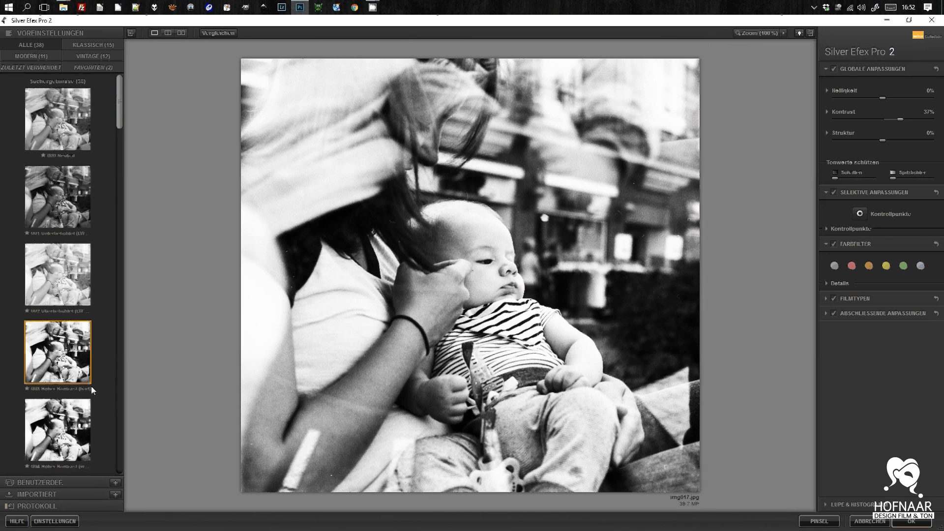
pyautogui.scroll(-2, 89, 388)
pyautogui.scroll(-1, 87, 392)
pyautogui.click(54, 371)
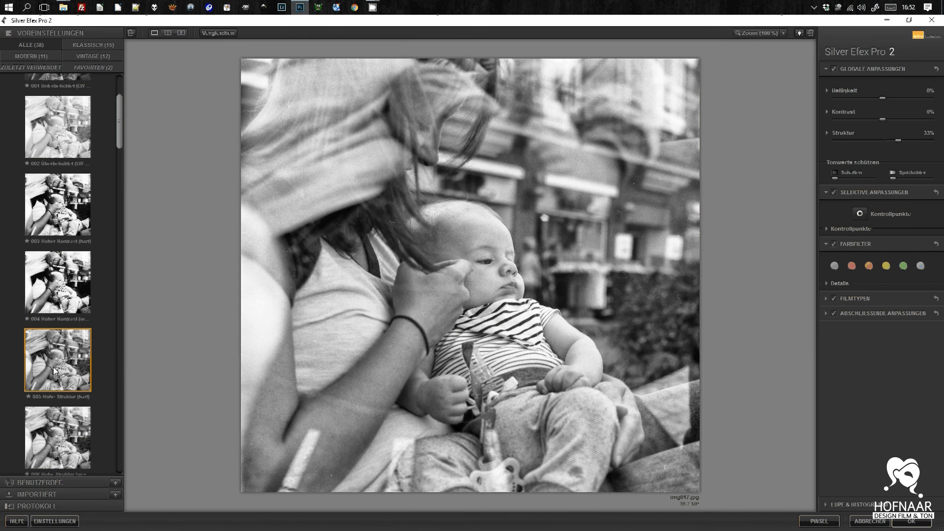
pyautogui.click(62, 461)
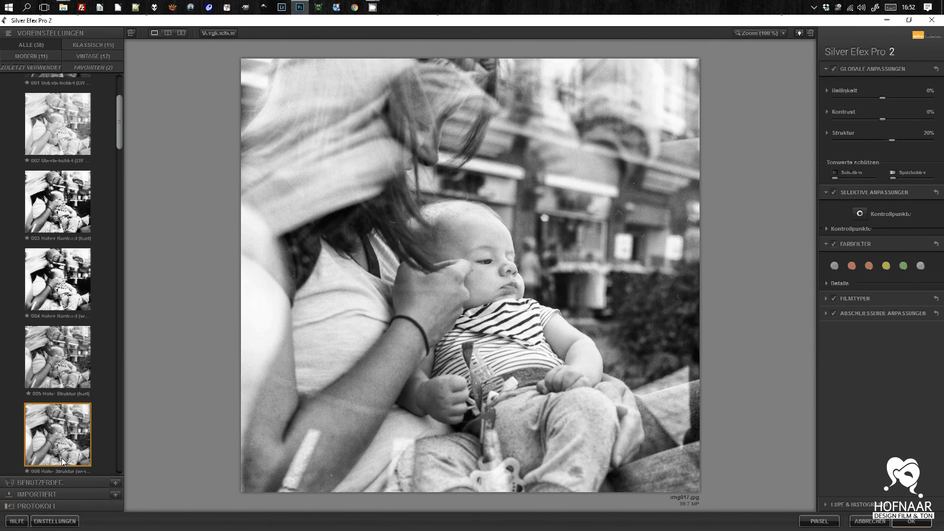
pyautogui.scroll(-4, 61, 458)
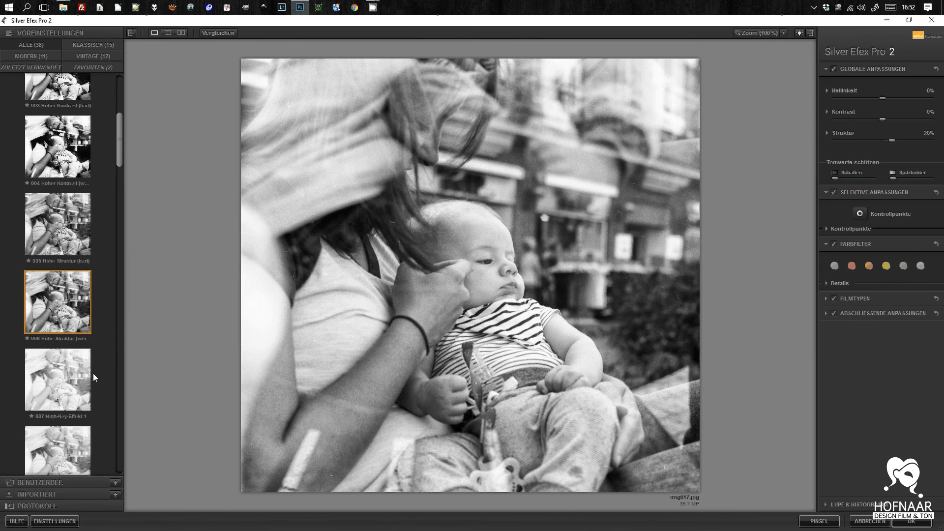
pyautogui.scroll(-3, 93, 373)
pyautogui.click(62, 379)
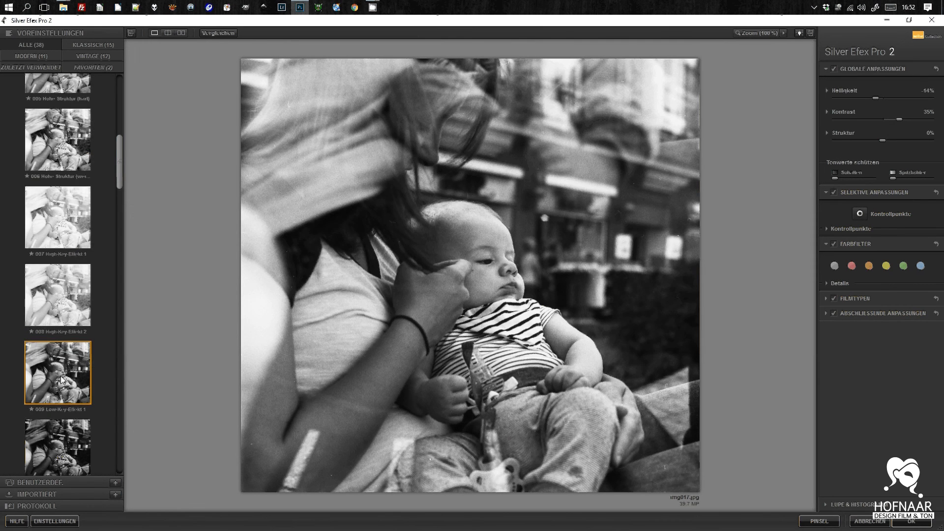
# Compare presets 011, 013, 014 and 017, settling on 015 with lower brightness
pyautogui.scroll(-3, 61, 380)
pyautogui.click(72, 397)
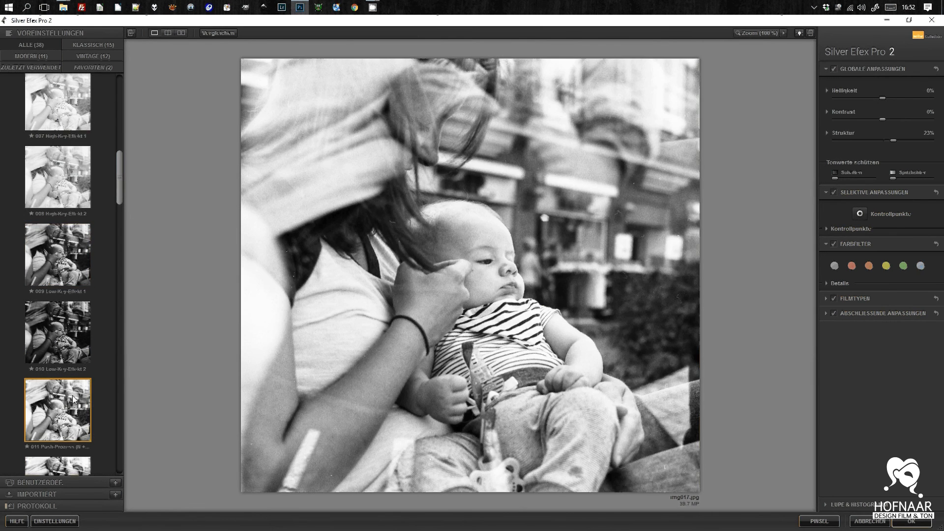
pyautogui.scroll(-3, 73, 399)
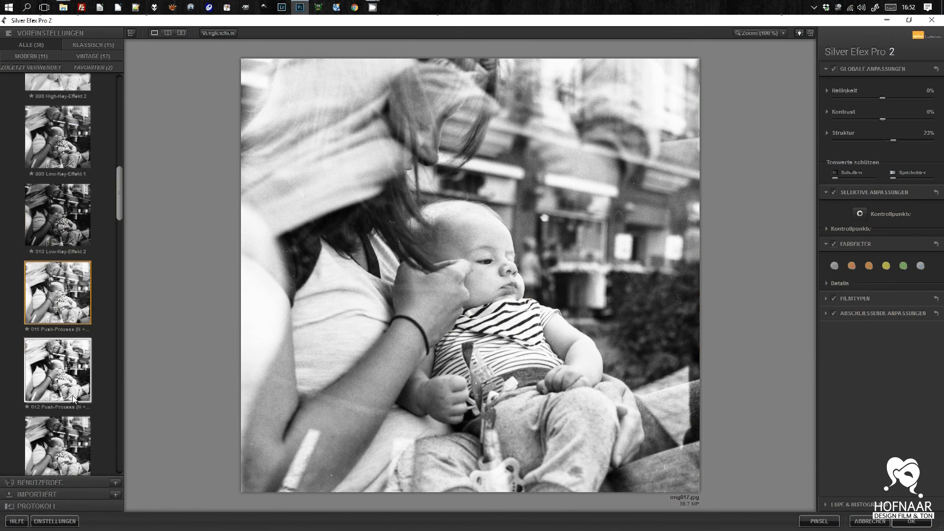
pyautogui.scroll(-2, 73, 399)
pyautogui.click(54, 357)
pyautogui.scroll(-2, 59, 361)
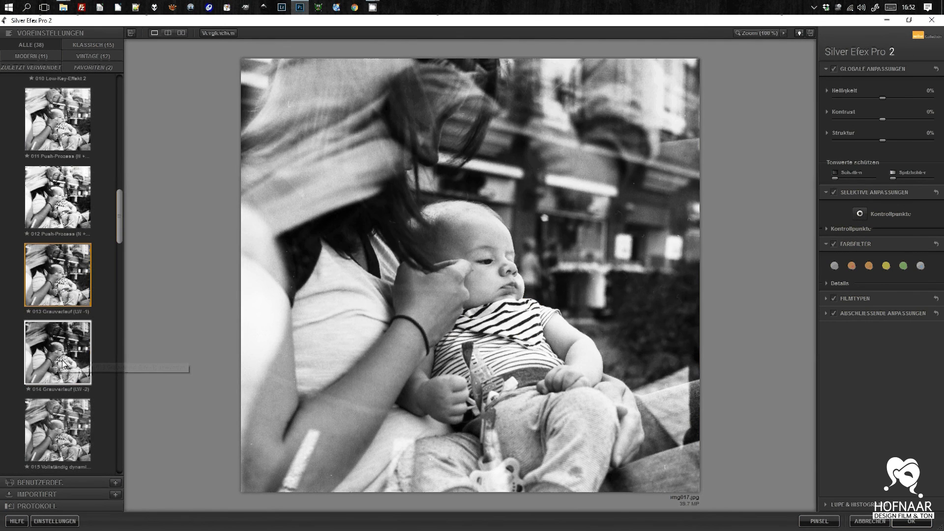
pyautogui.click(63, 364)
pyautogui.scroll(-1, 65, 367)
pyautogui.click(64, 395)
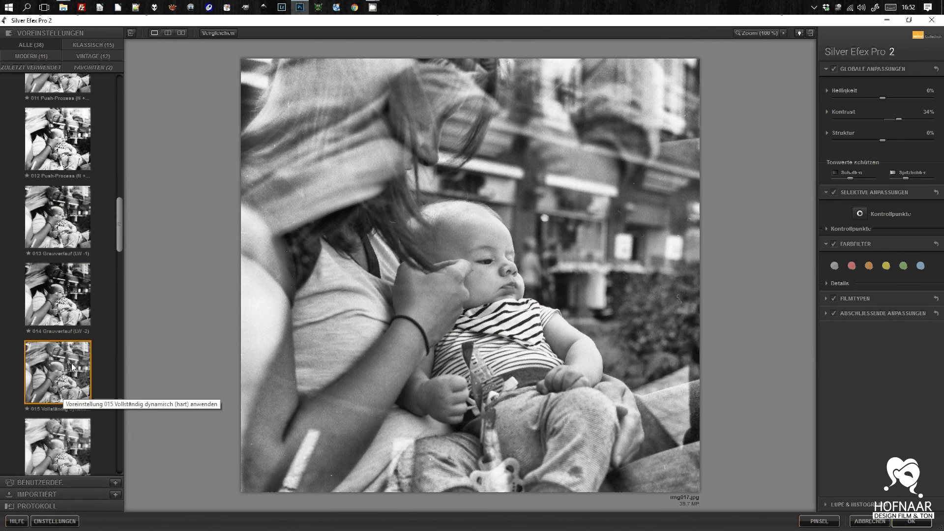
pyautogui.scroll(-2, 53, 324)
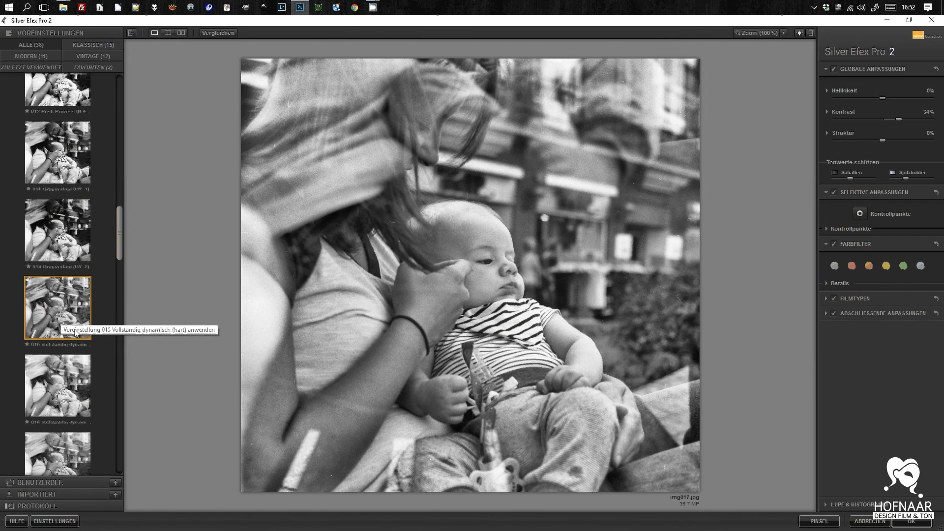
pyautogui.scroll(-1, 75, 333)
pyautogui.click(74, 378)
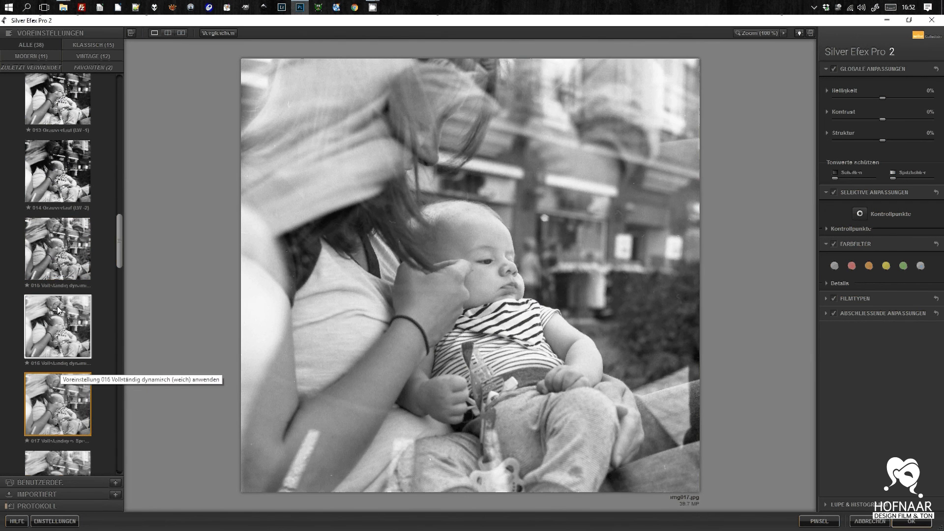
pyautogui.click(45, 250)
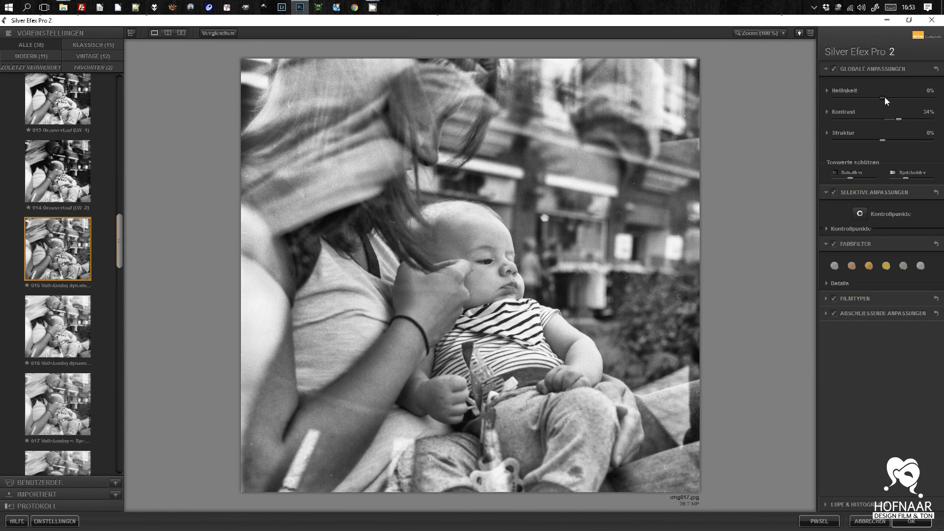
pyautogui.moveTo(884, 96)
pyautogui.mouseDown()
pyautogui.moveTo(874, 102)
pyautogui.moveTo(884, 103)
pyautogui.mouseUp()
# Set global contrast to 25% and structure to 2%, then place a control point on the baby's eye
pyautogui.moveTo(866, 123); pyautogui.dragTo(895, 119)
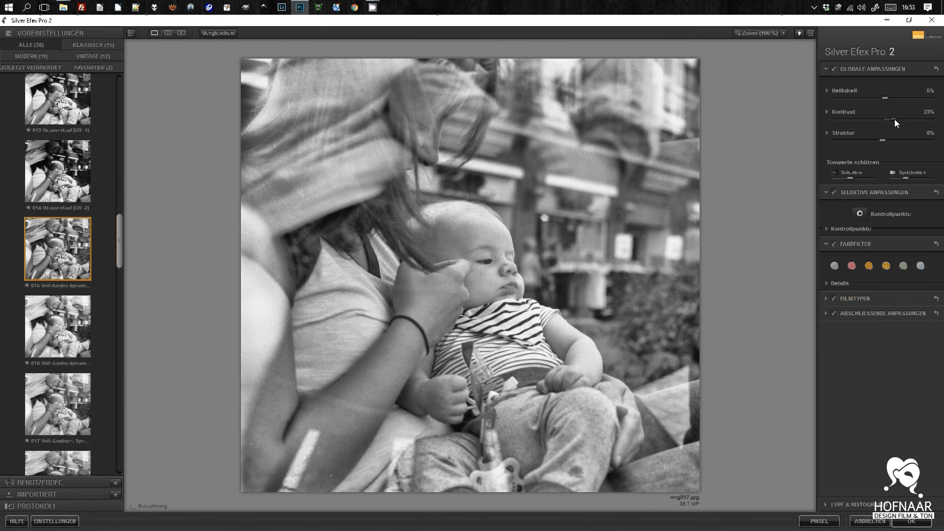
pyautogui.click(895, 140)
pyautogui.moveTo(896, 143); pyautogui.dragTo(930, 143)
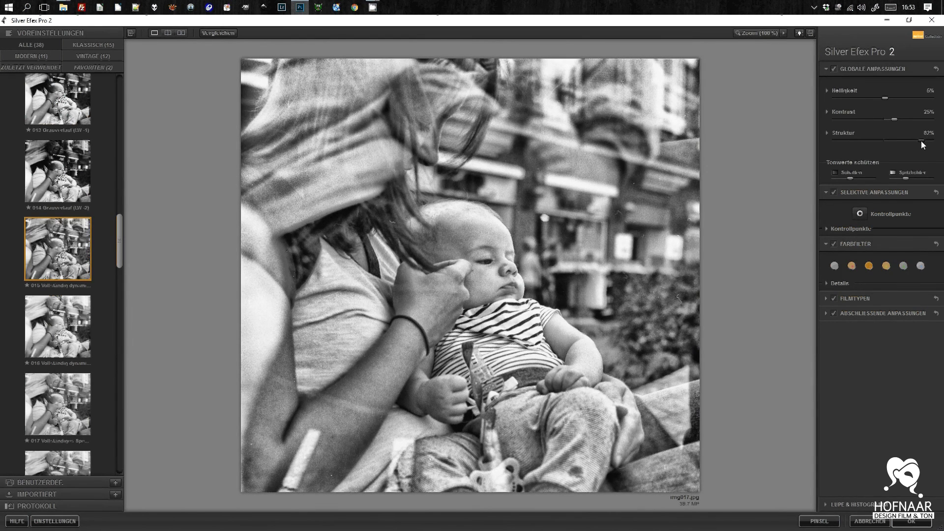
pyautogui.moveTo(921, 140)
pyautogui.mouseDown()
pyautogui.moveTo(854, 141)
pyautogui.moveTo(881, 141)
pyautogui.mouseUp()
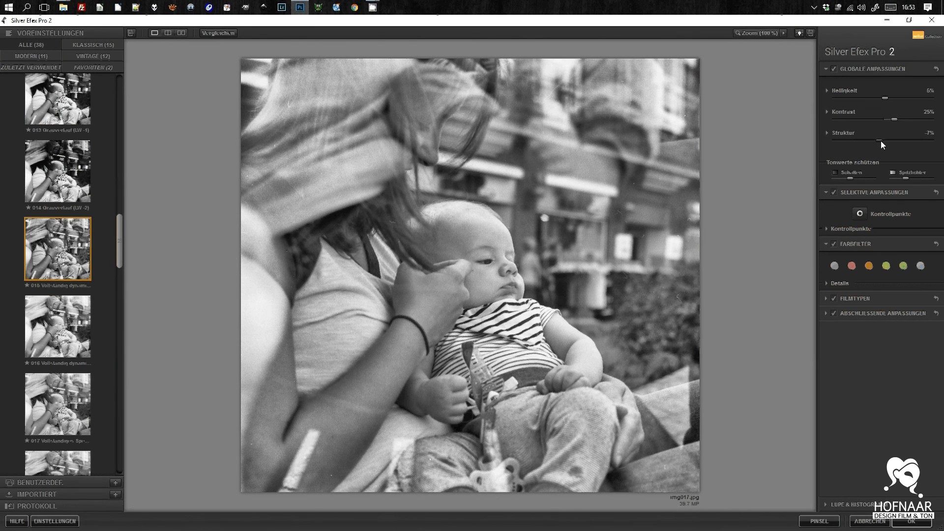
pyautogui.click(859, 215)
pyautogui.click(491, 261)
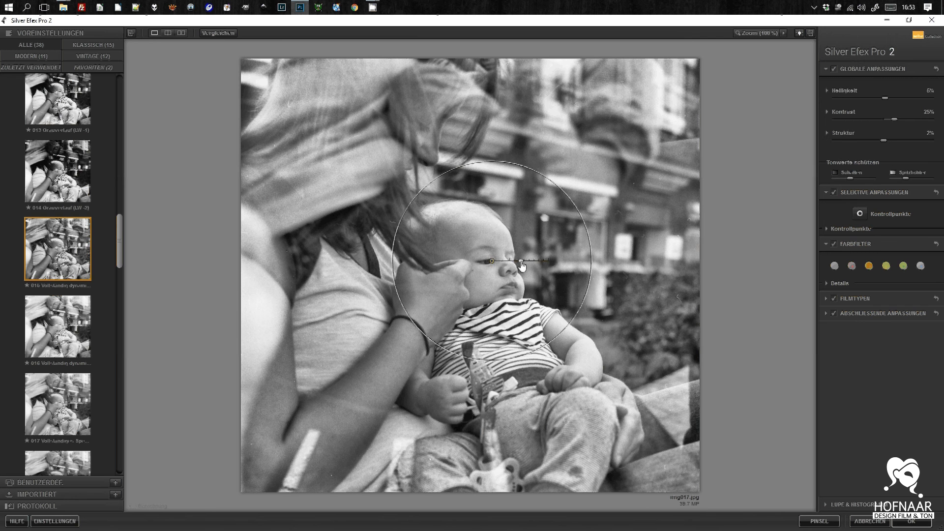
# Shrink the point onto the baby's cheek, smooth and brighten it, then raise global structure
pyautogui.moveTo(522, 266); pyautogui.dragTo(518, 267)
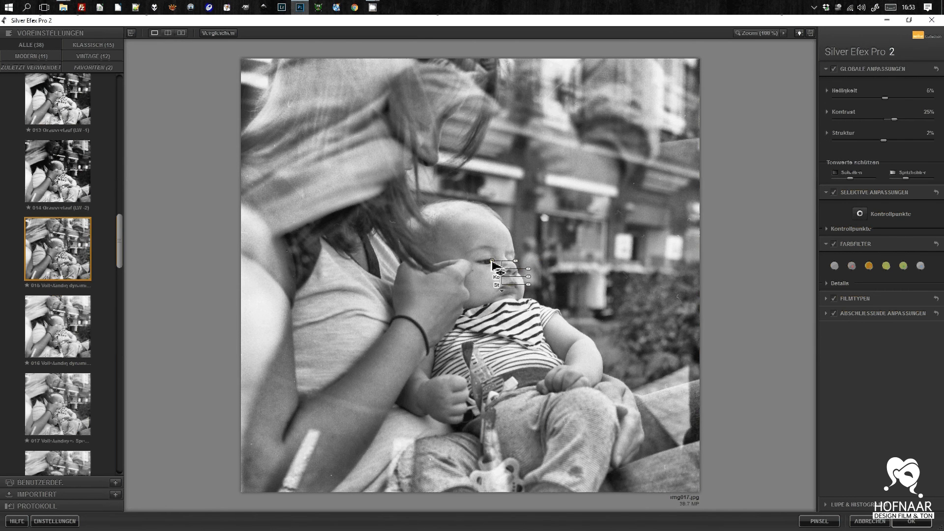
pyautogui.moveTo(492, 262); pyautogui.dragTo(477, 259)
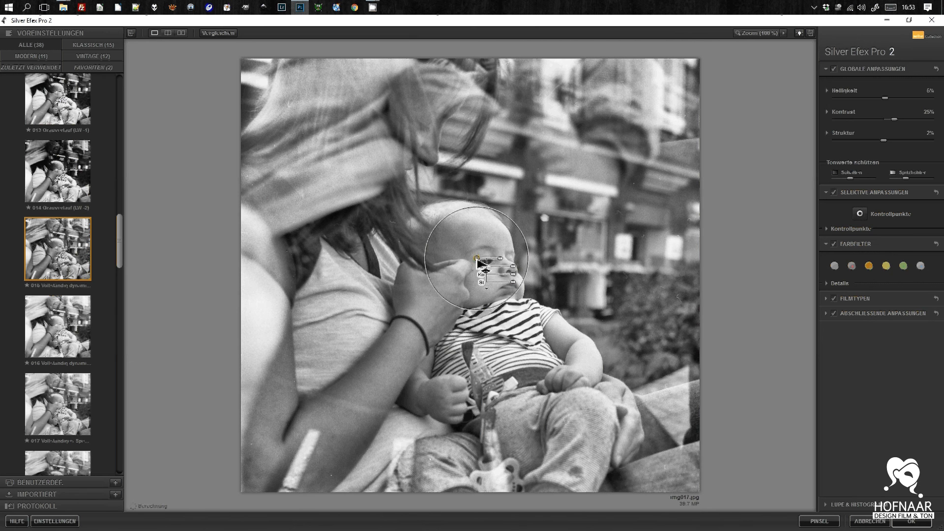
pyautogui.moveTo(511, 284); pyautogui.dragTo(502, 283)
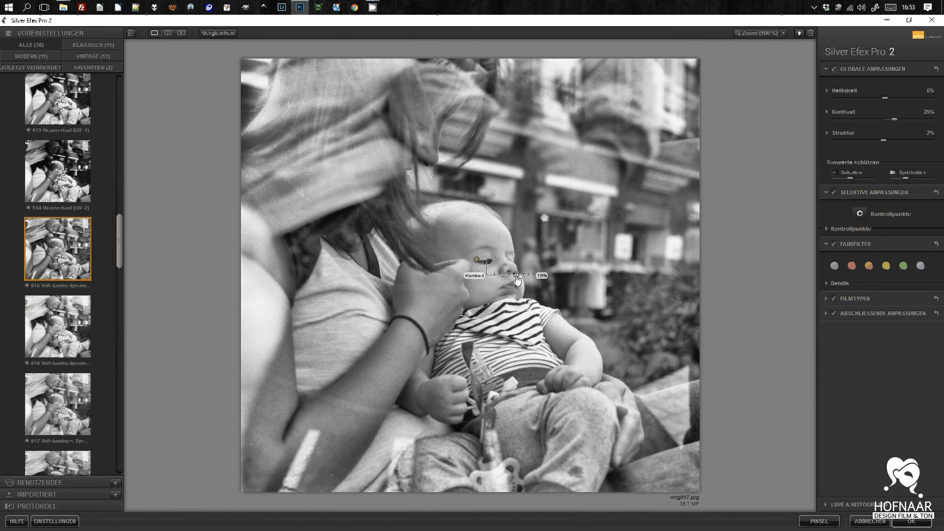
pyautogui.moveTo(517, 279); pyautogui.dragTo(516, 279)
pyautogui.moveTo(513, 269); pyautogui.dragTo(519, 268)
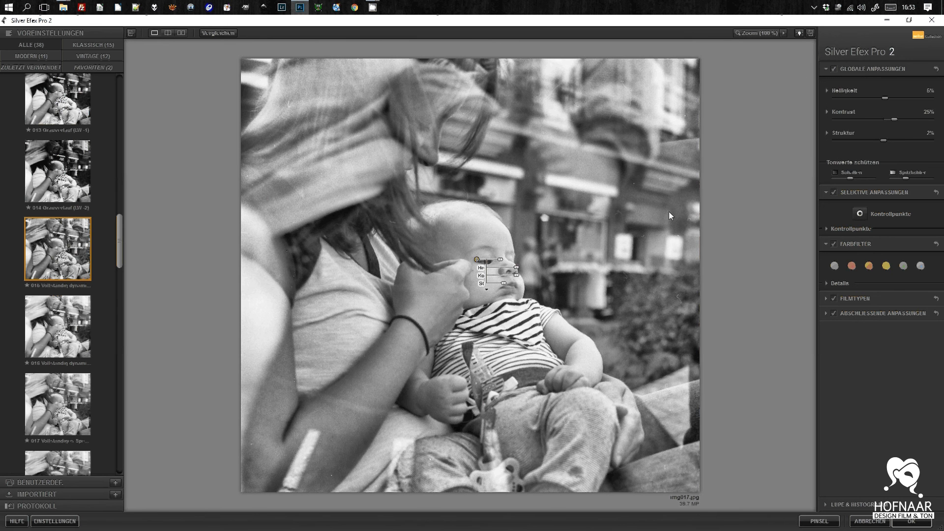
pyautogui.moveTo(884, 141); pyautogui.dragTo(903, 146)
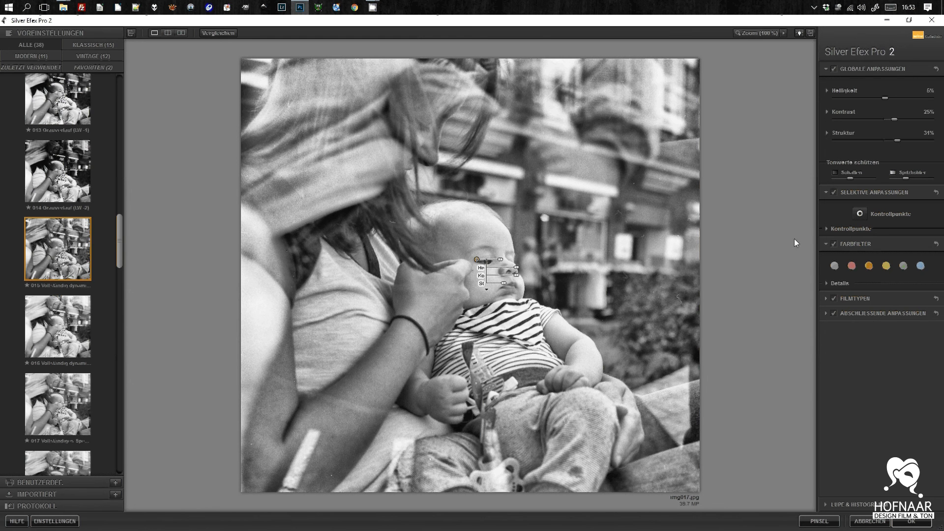
pyautogui.click(859, 213)
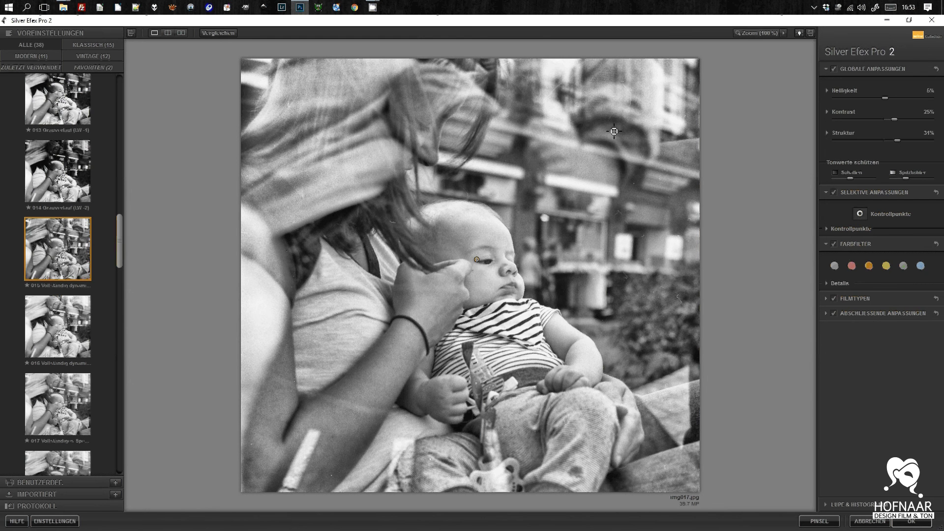
# Add a large control point on the upper-right buildings, darkening it to −52% with less structure and contrast
pyautogui.click(603, 138)
pyautogui.moveTo(629, 140)
pyautogui.mouseDown()
pyautogui.moveTo(639, 141)
pyautogui.moveTo(605, 143)
pyautogui.mouseUp()
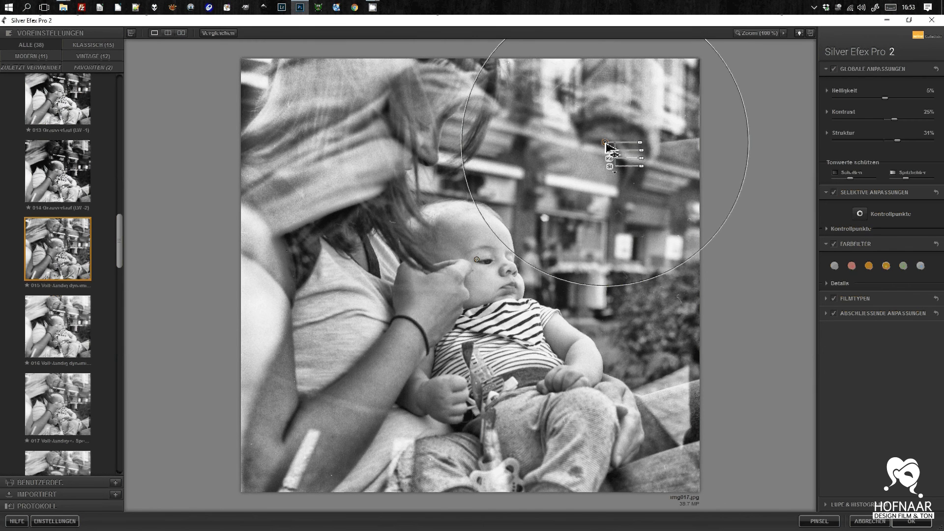
pyautogui.click(640, 150)
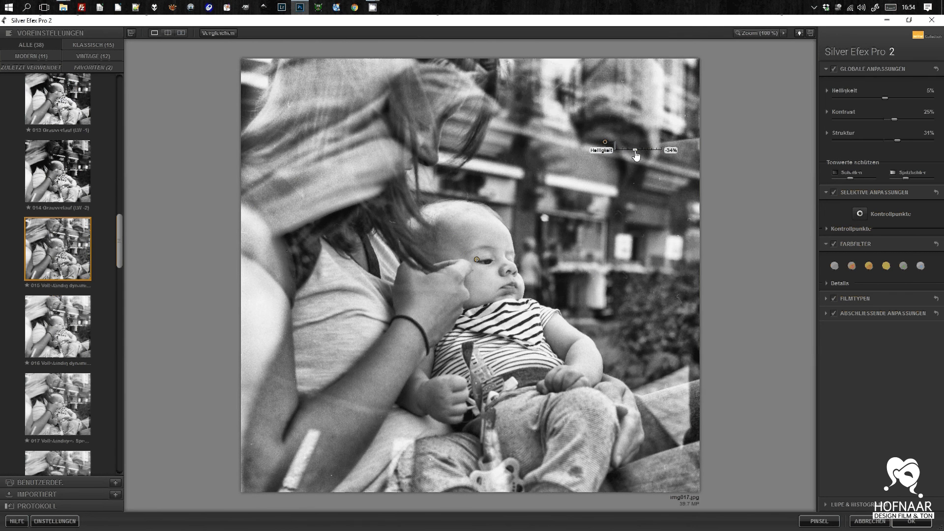
pyautogui.moveTo(636, 155); pyautogui.dragTo(635, 155)
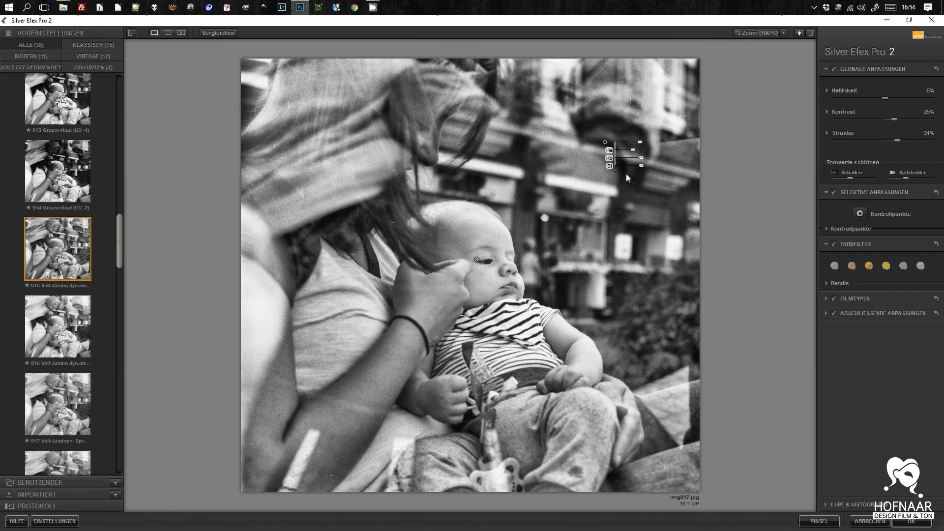
pyautogui.moveTo(637, 170); pyautogui.dragTo(633, 170)
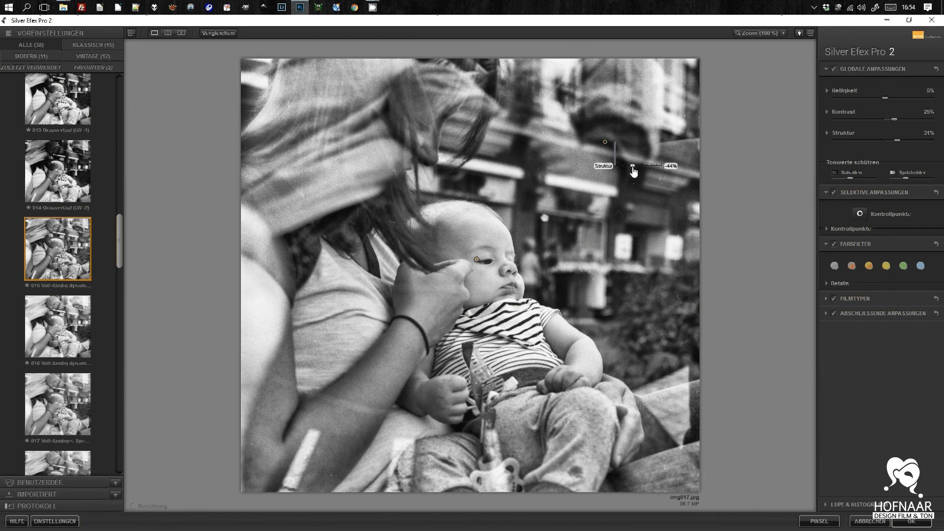
pyautogui.moveTo(642, 160)
pyautogui.mouseDown()
pyautogui.moveTo(650, 162)
pyautogui.moveTo(634, 164)
pyautogui.mouseUp()
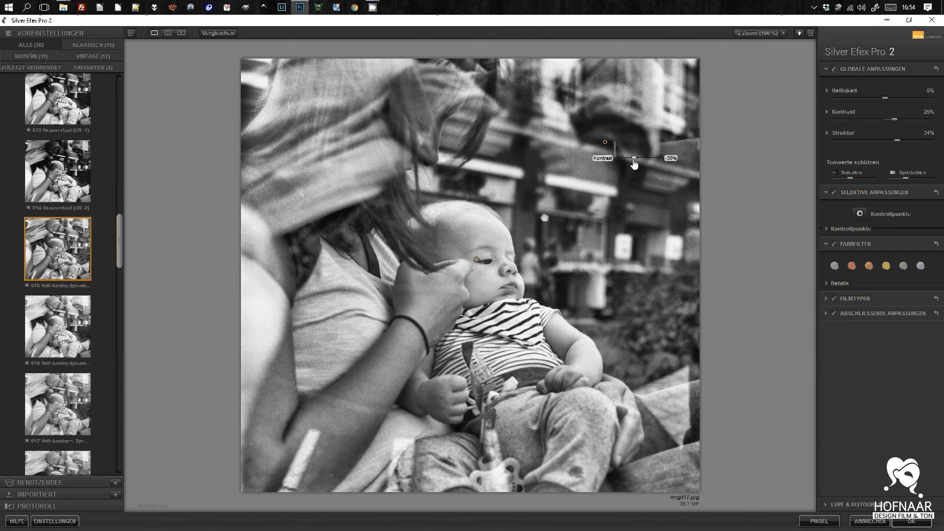
pyautogui.moveTo(629, 167)
pyautogui.mouseDown()
pyautogui.moveTo(648, 172)
pyautogui.moveTo(603, 170)
pyautogui.mouseUp()
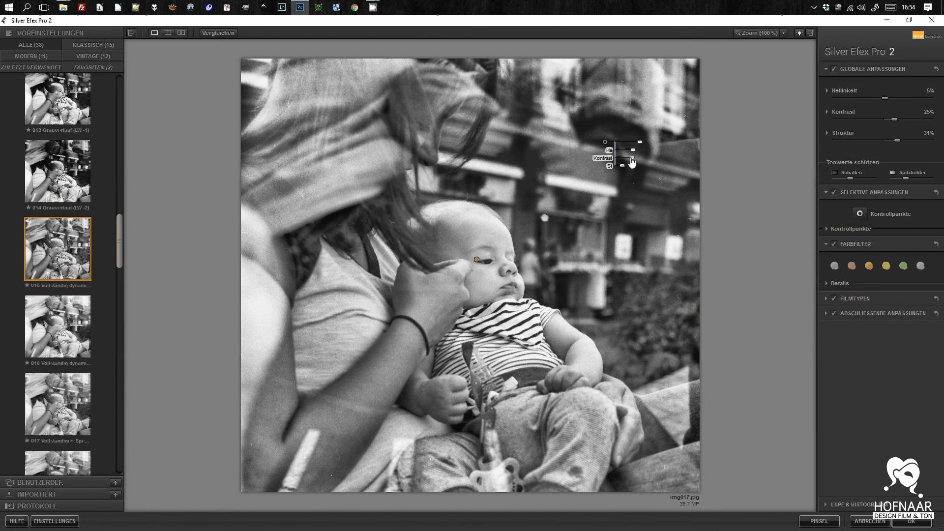
pyautogui.moveTo(631, 160)
pyautogui.mouseDown()
pyautogui.moveTo(618, 155)
pyautogui.moveTo(631, 154)
pyautogui.mouseUp()
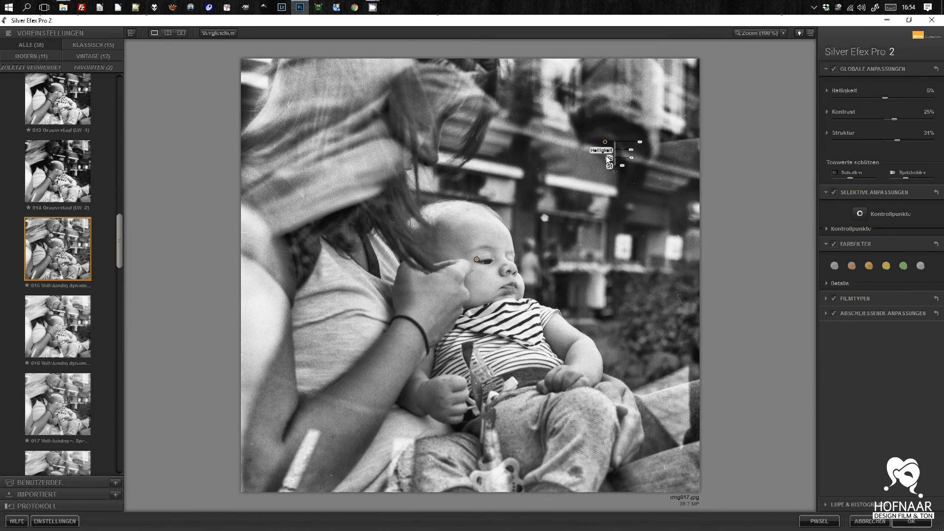
pyautogui.click(859, 213)
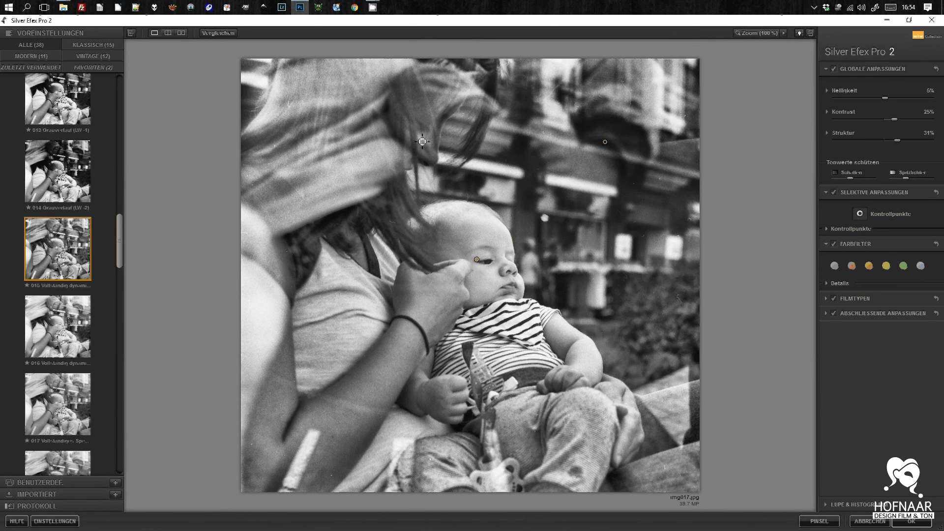
# Add an enlarged control point on the mother's hair with adjusted contrast, then one on her arm
pyautogui.click(408, 122)
pyautogui.moveTo(433, 126)
pyautogui.mouseDown()
pyautogui.moveTo(401, 132)
pyautogui.moveTo(442, 140)
pyautogui.mouseUp()
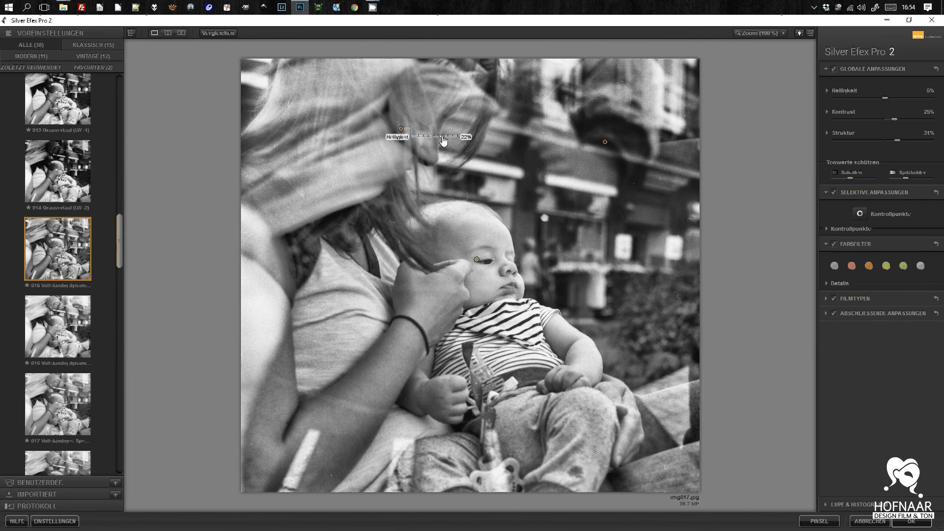
pyautogui.moveTo(437, 145); pyautogui.dragTo(444, 145)
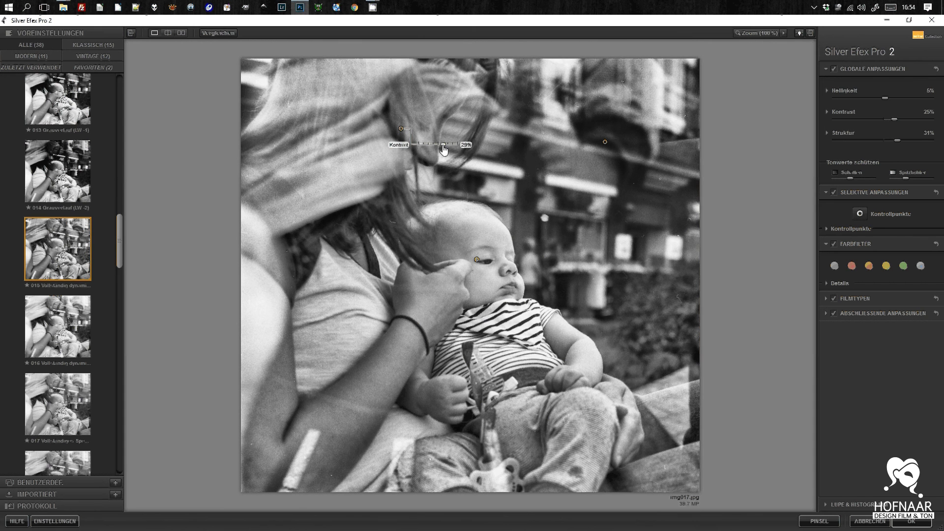
pyautogui.moveTo(451, 157); pyautogui.dragTo(425, 161)
pyautogui.moveTo(423, 156)
pyautogui.mouseDown()
pyautogui.moveTo(443, 159)
pyautogui.moveTo(434, 147)
pyautogui.moveTo(426, 153)
pyautogui.moveTo(436, 154)
pyautogui.mouseUp()
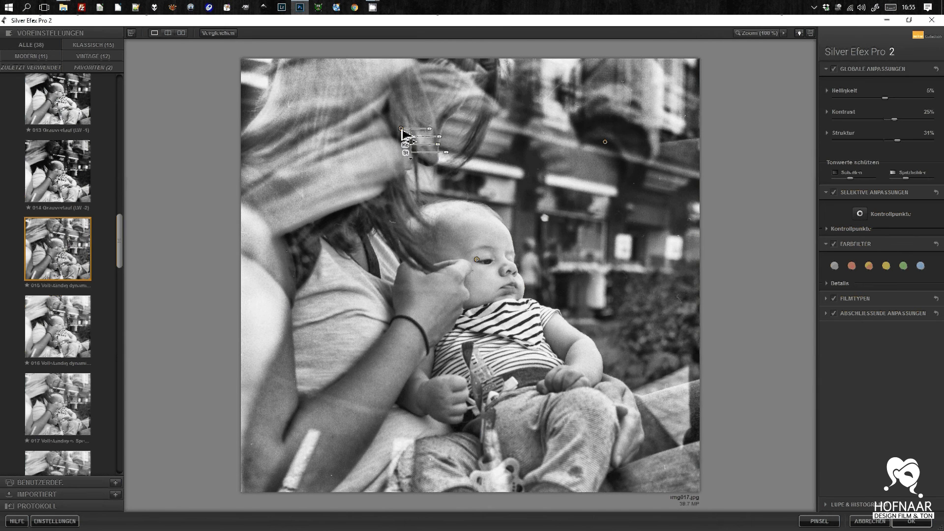
pyautogui.moveTo(401, 129)
pyautogui.mouseDown()
pyautogui.moveTo(350, 148)
pyautogui.moveTo(400, 126)
pyautogui.mouseUp()
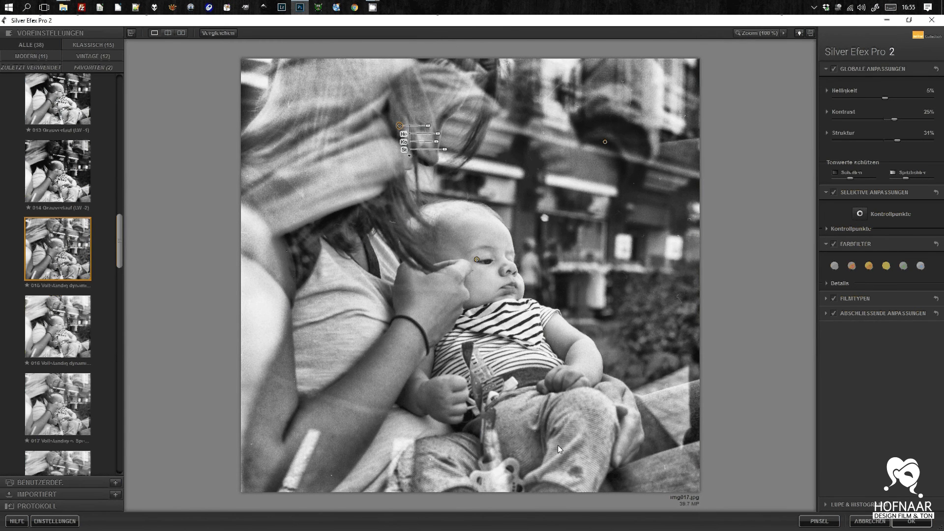
pyautogui.click(860, 214)
pyautogui.click(302, 413)
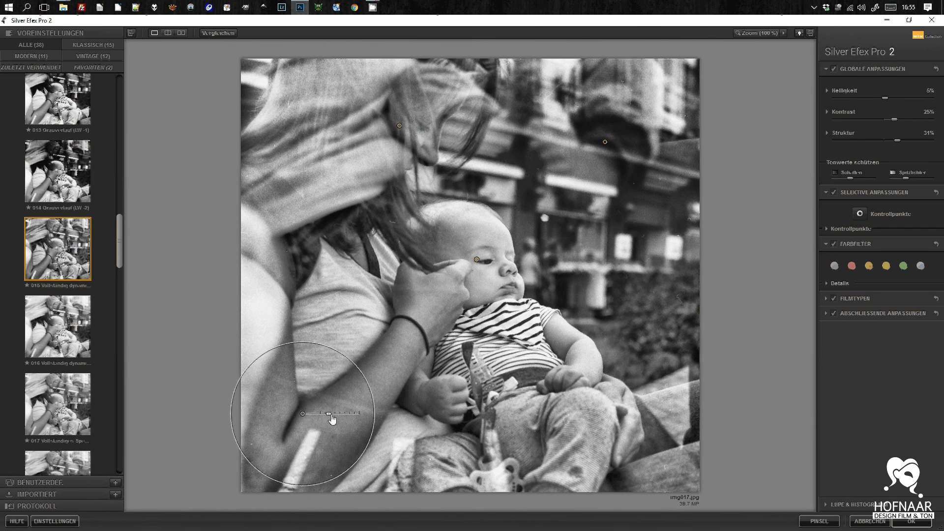
# Brighten the arm point, reduce its structure and nudge its contrast up
pyautogui.moveTo(337, 423); pyautogui.dragTo(350, 427)
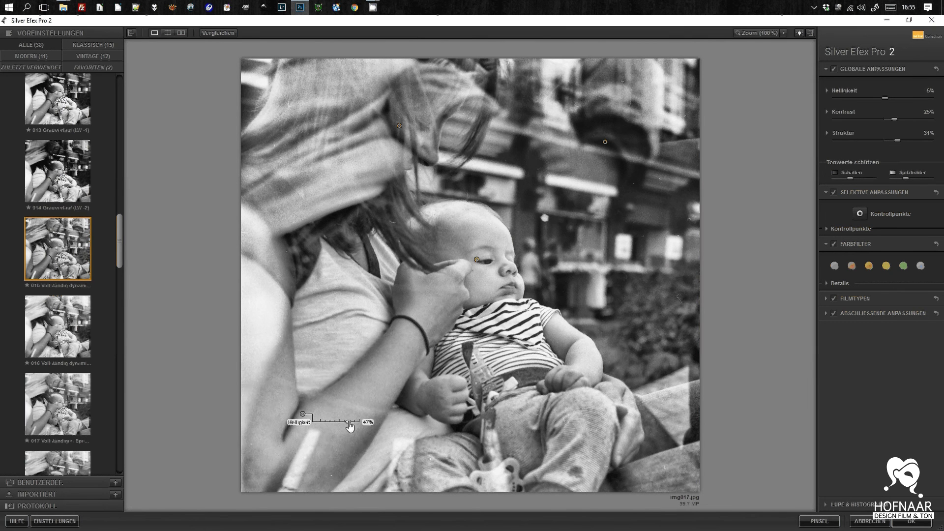
pyautogui.moveTo(338, 438); pyautogui.dragTo(326, 438)
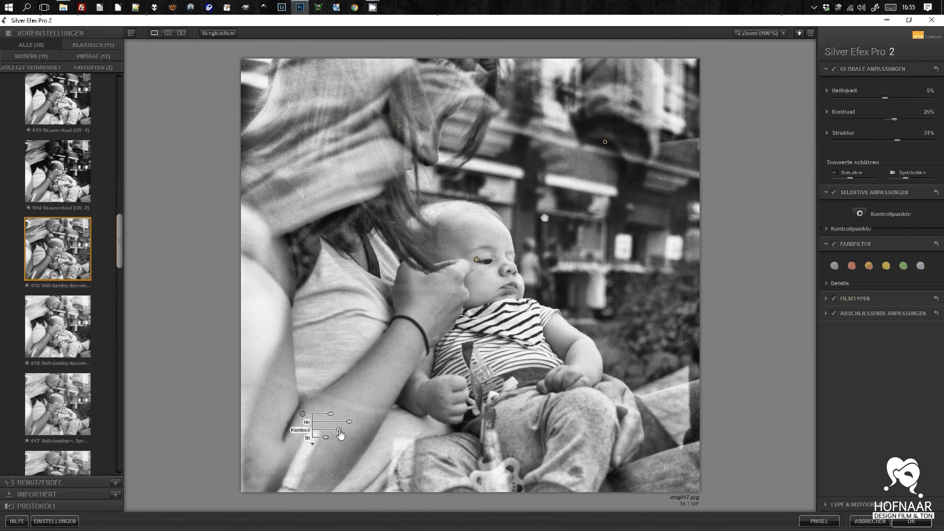
pyautogui.moveTo(340, 434); pyautogui.dragTo(336, 437)
# Compare against the original, then apply the conversion back to Photoshop
pyautogui.click(214, 34)
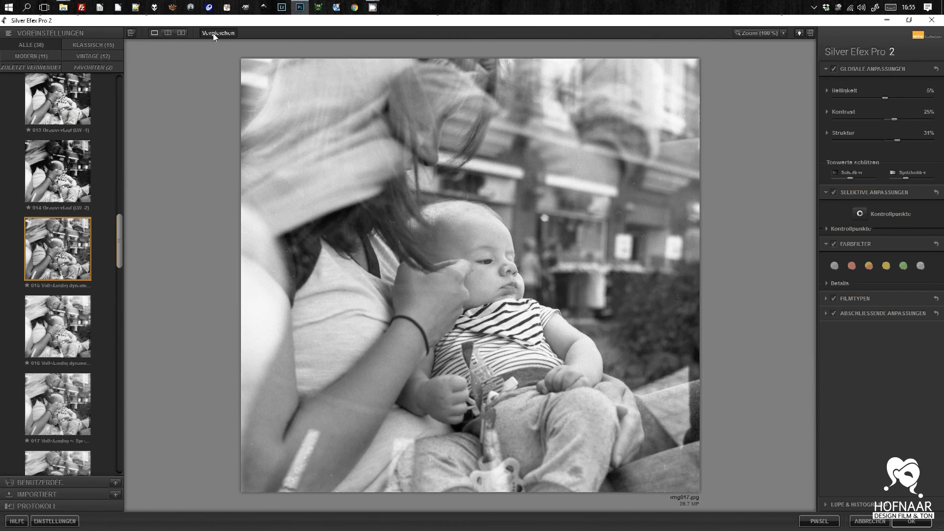
pyautogui.click(213, 34)
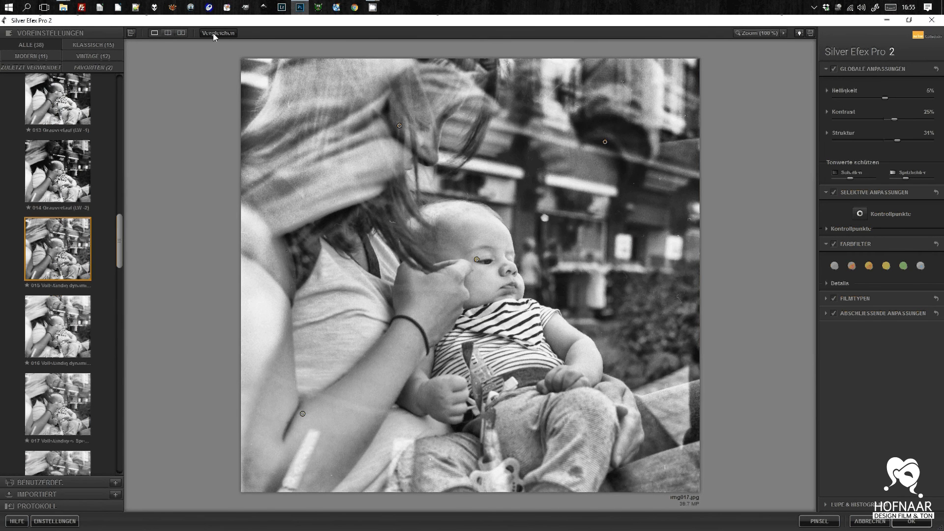
pyautogui.click(214, 34)
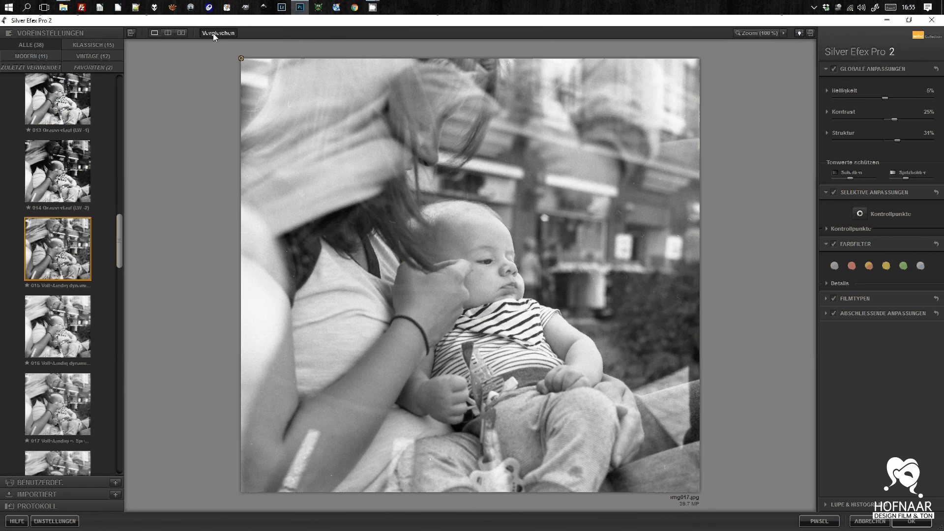
pyautogui.click(214, 33)
pyautogui.click(901, 522)
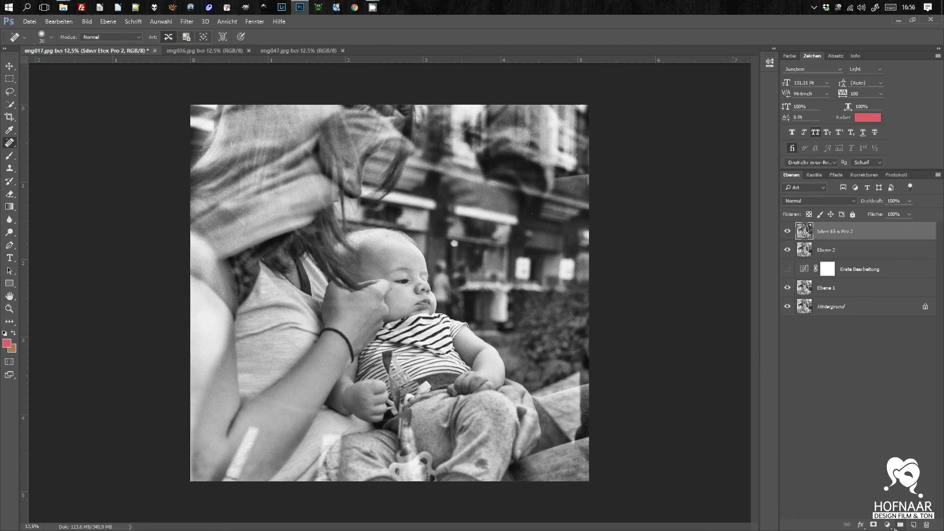
# Move Erste Bearbeitung above the Silver Efex Pro 2 layer, comparing their visibility
pyautogui.click(787, 231)
pyautogui.moveTo(822, 274)
pyautogui.mouseDown()
pyautogui.moveTo(849, 243)
pyautogui.moveTo(800, 235)
pyautogui.mouseUp()
pyautogui.click(787, 250)
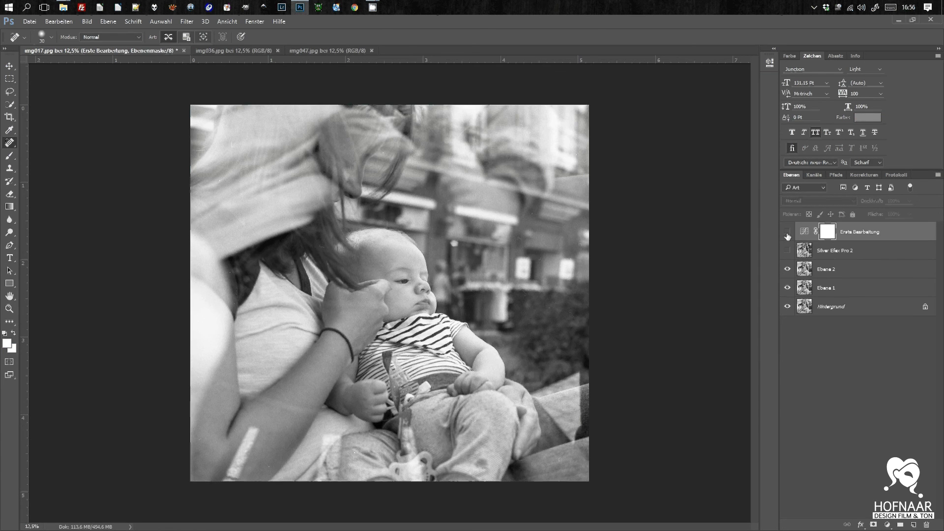
pyautogui.click(787, 232)
pyautogui.click(787, 232)
pyautogui.click(787, 250)
# Compare the Erste Bearbeitung version once more, leave it hidden, and switch to img036.jpg
pyautogui.click(789, 232)
pyautogui.click(789, 232)
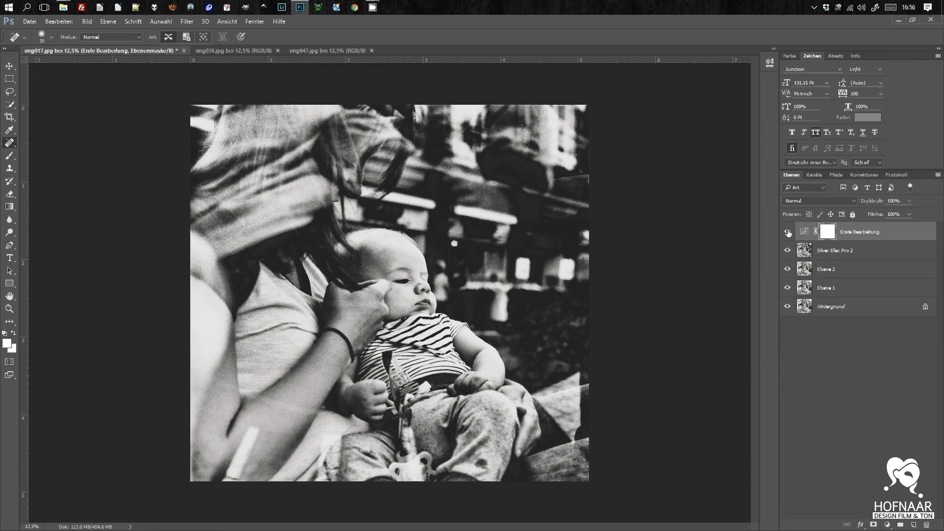
pyautogui.click(788, 233)
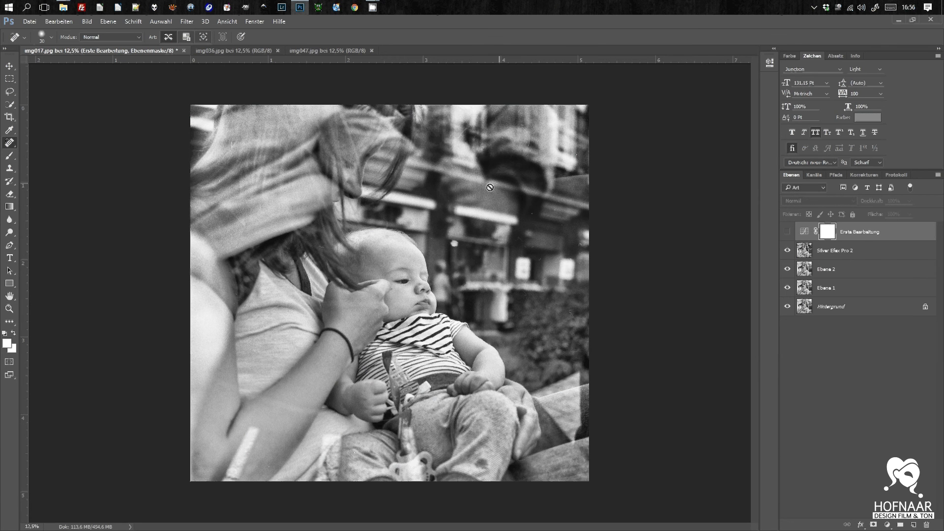
pyautogui.click(219, 49)
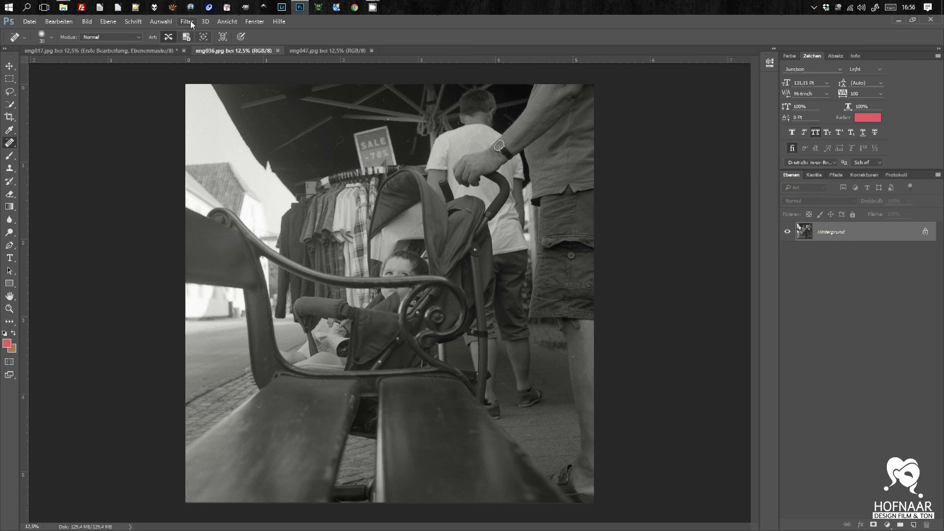
# Copy the background layer to Ebene 1 and load it into Silver Efex Pro 2 via Nik Collection
pyautogui.hotkey('ctrl', 'j')
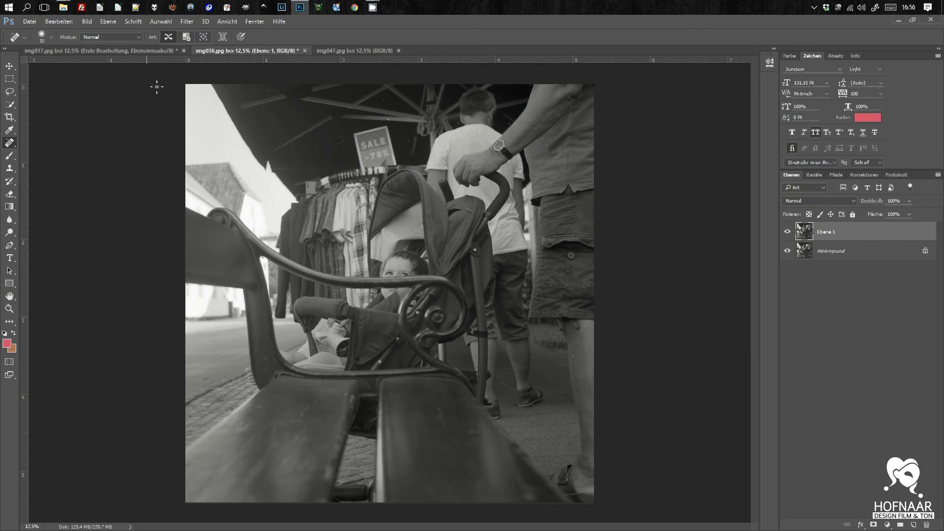
pyautogui.click(187, 21)
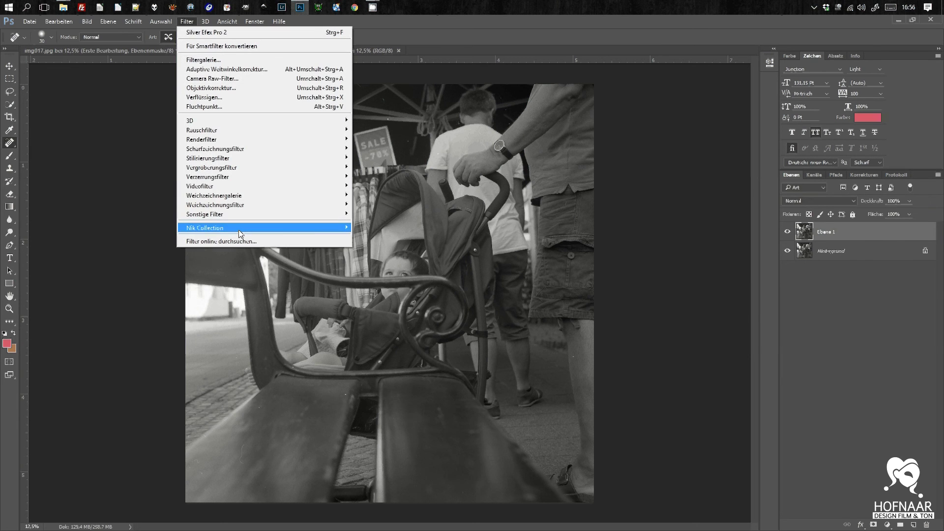
pyautogui.moveTo(205, 228)
pyautogui.click(391, 284)
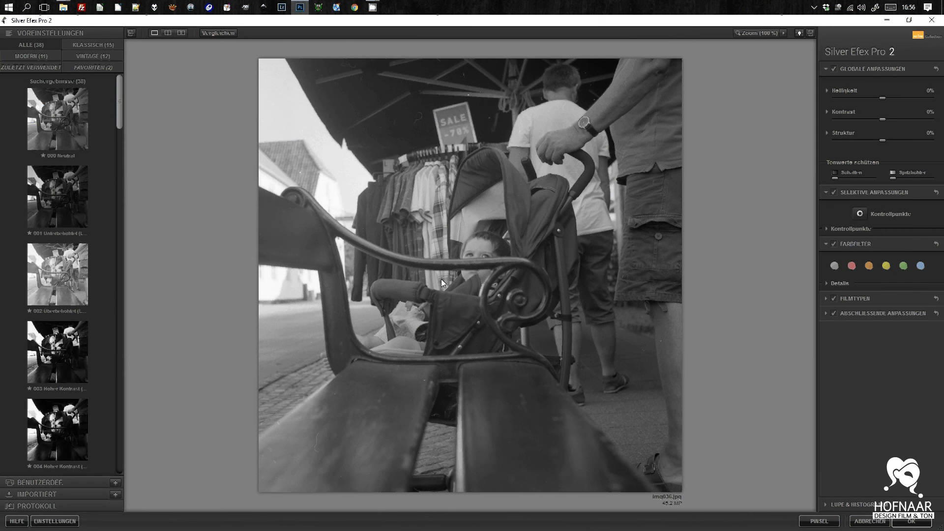
# Browse the preset list and try the Push-Prozess preset on the photo
pyautogui.scroll(-1, 81, 267)
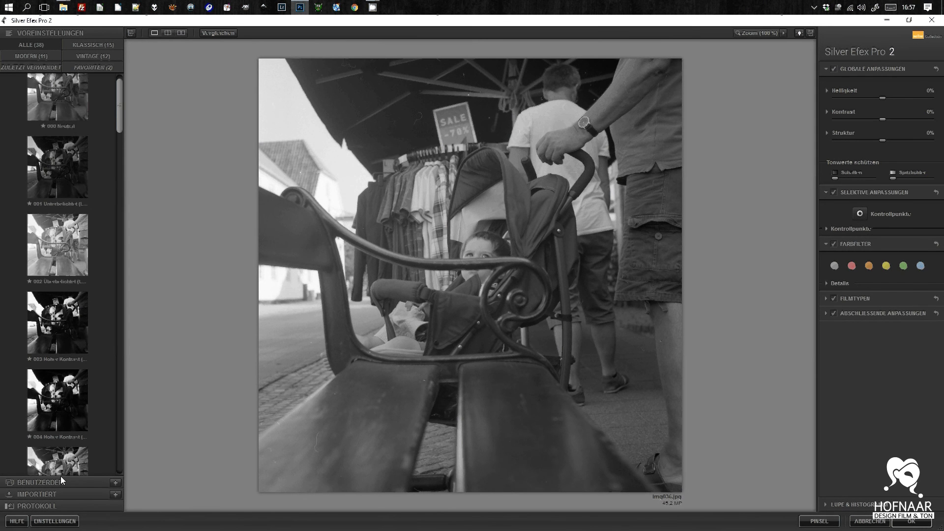
pyautogui.scroll(-4, 57, 325)
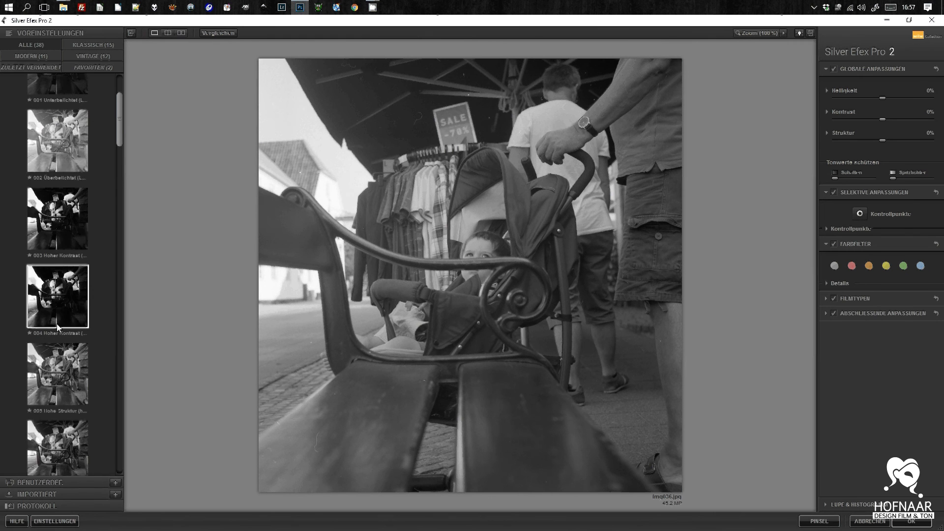
pyautogui.scroll(-4, 57, 326)
pyautogui.scroll(-2, 61, 331)
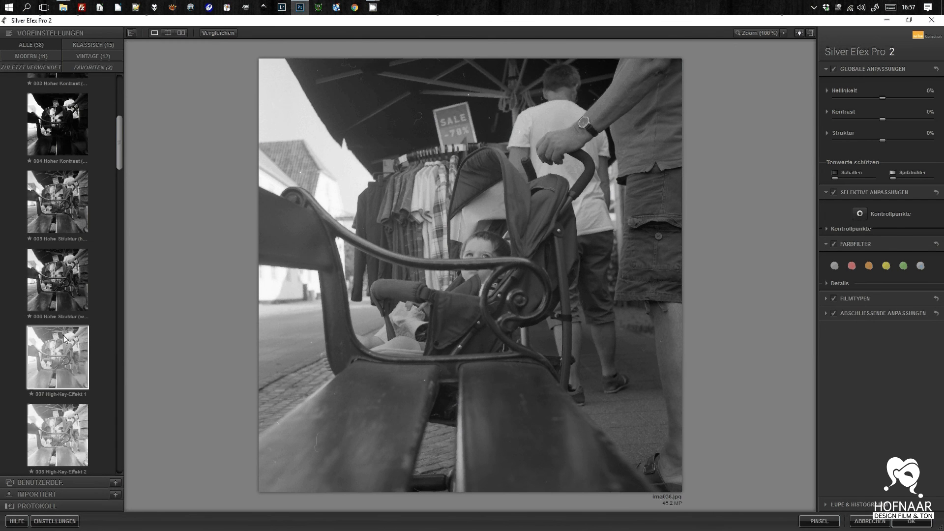
pyautogui.scroll(-4, 63, 334)
pyautogui.scroll(-7, 63, 334)
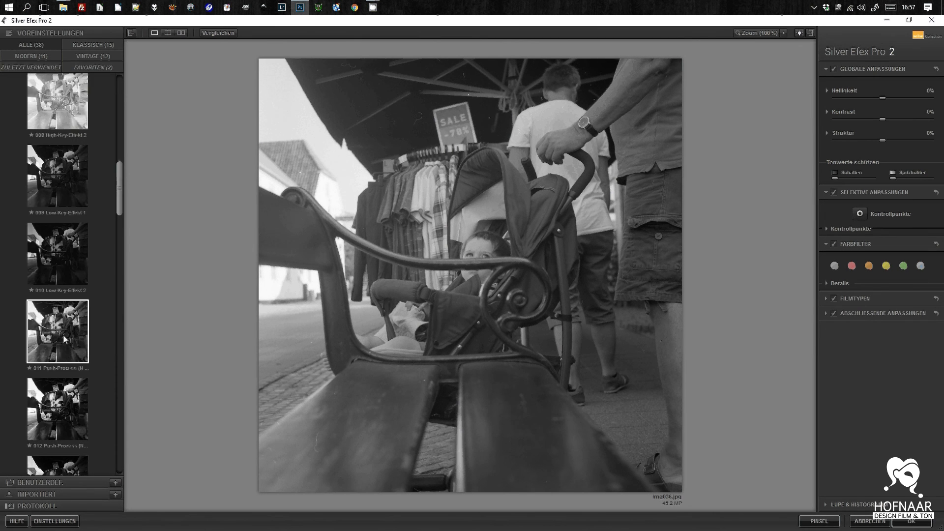
pyautogui.click(64, 339)
# Try preset 015, then apply the custom SW Seb 1 preset from BENUTZERDEF
pyautogui.scroll(-1, 63, 314)
pyautogui.scroll(-3, 63, 309)
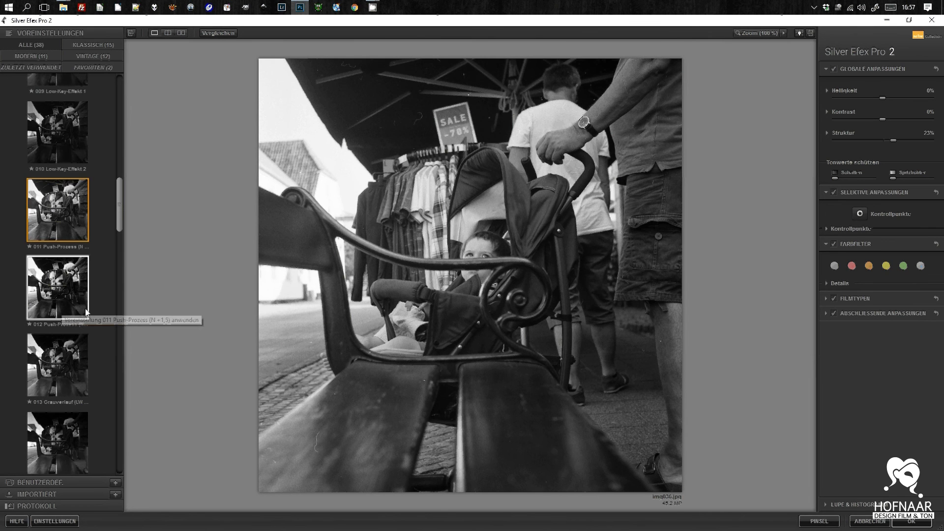
pyautogui.scroll(-6, 87, 312)
pyautogui.click(57, 289)
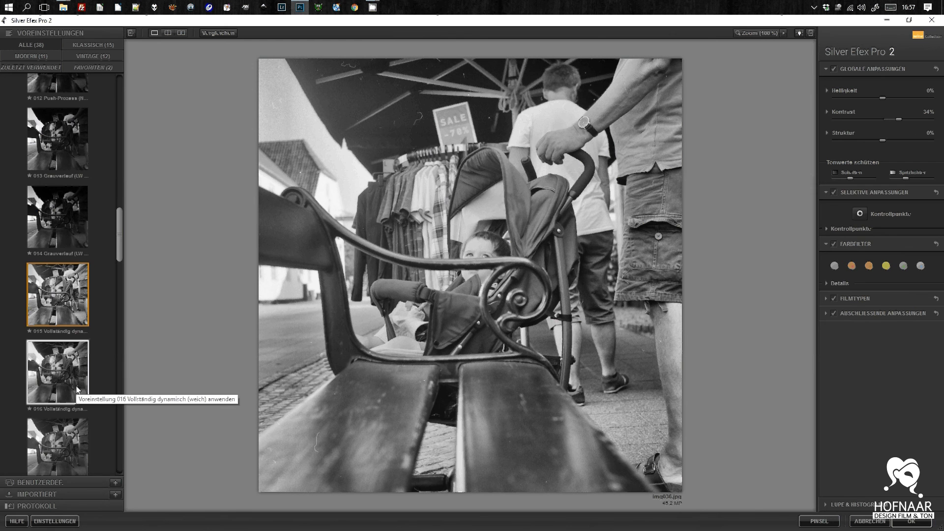
pyautogui.scroll(-2, 71, 433)
pyautogui.click(62, 483)
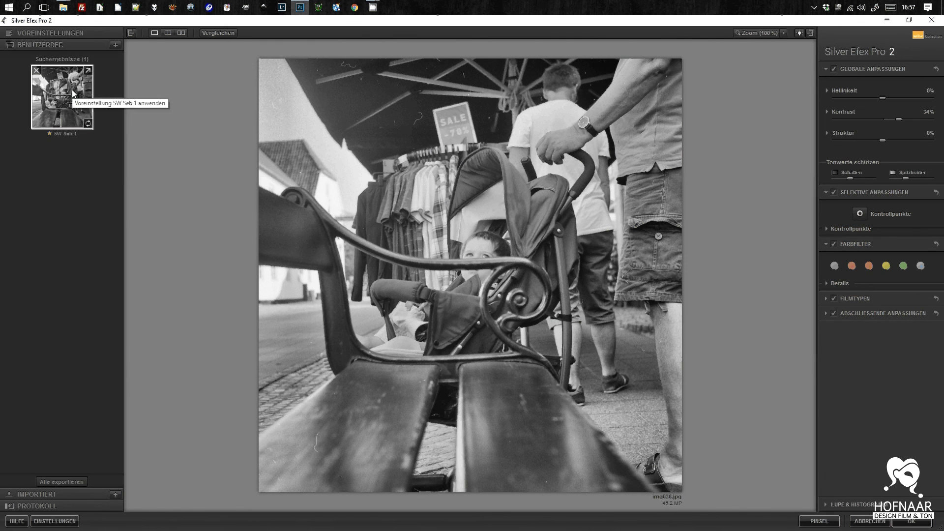
pyautogui.click(73, 94)
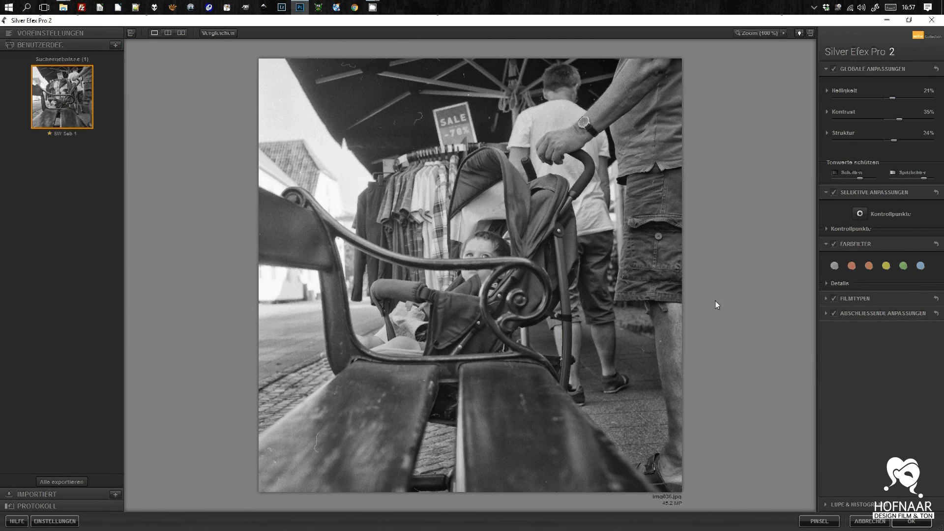
# Place an enlarged control point on the child's face
pyautogui.click(860, 213)
pyautogui.click(481, 261)
pyautogui.moveTo(502, 259)
pyautogui.mouseDown()
pyautogui.moveTo(527, 279)
pyautogui.moveTo(515, 287)
pyautogui.moveTo(531, 289)
pyautogui.moveTo(522, 271)
pyautogui.mouseUp()
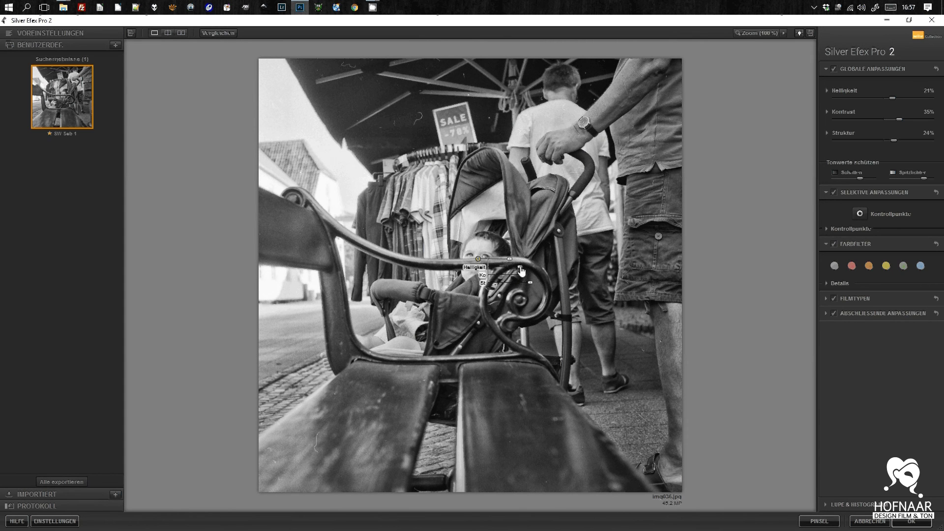
# Add a wide sky control point that darkens and lowers contrast, then brighten the image slightly
pyautogui.click(864, 215)
pyautogui.click(317, 116)
pyautogui.moveTo(342, 120); pyautogui.dragTo(351, 121)
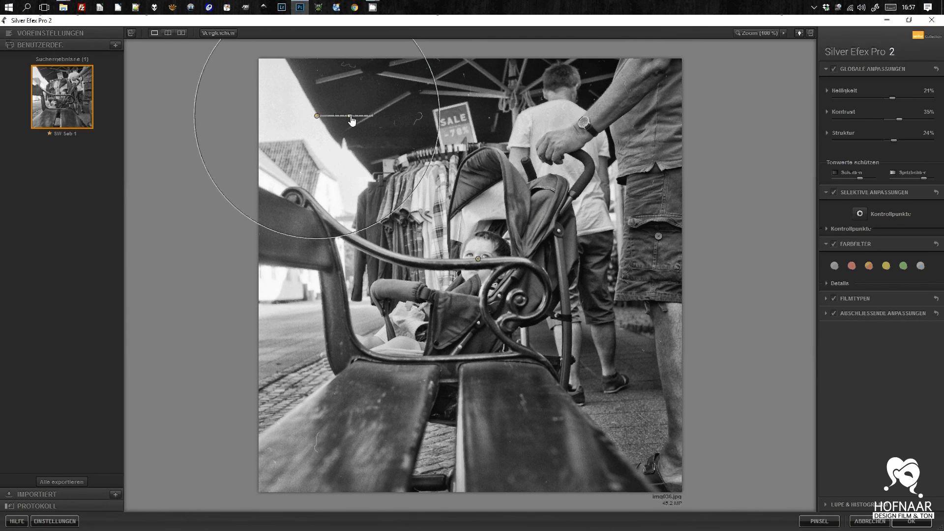
pyautogui.moveTo(353, 129)
pyautogui.mouseDown()
pyautogui.moveTo(325, 129)
pyautogui.moveTo(347, 125)
pyautogui.mouseUp()
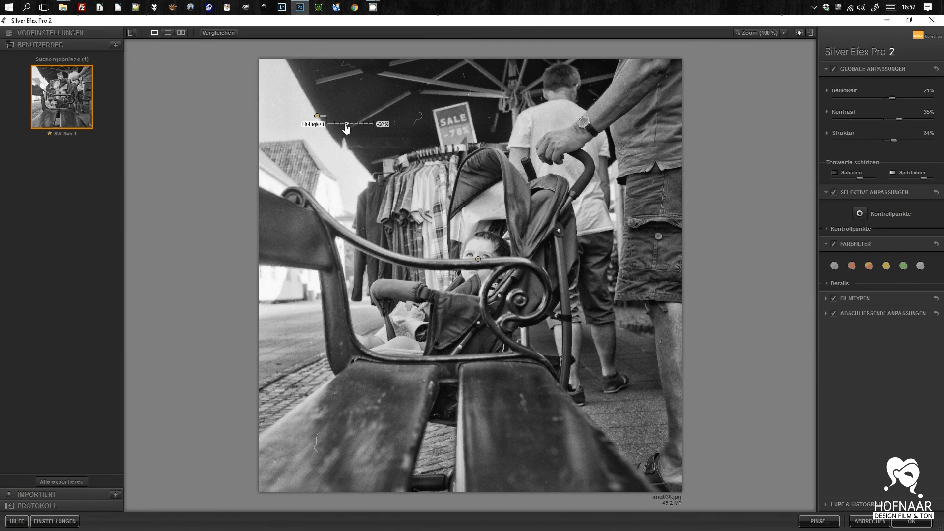
pyautogui.moveTo(348, 135); pyautogui.dragTo(336, 143)
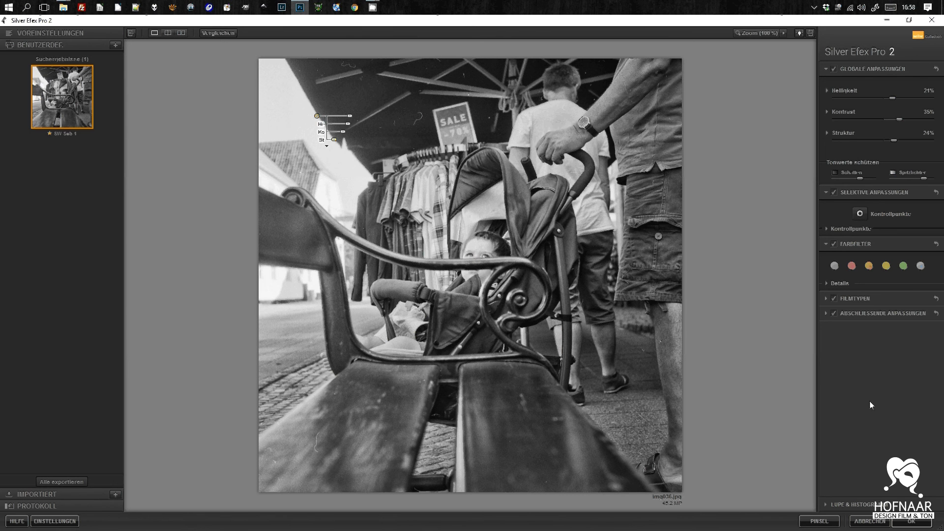
pyautogui.moveTo(892, 98)
pyautogui.mouseDown()
pyautogui.moveTo(911, 121)
pyautogui.moveTo(841, 143)
pyautogui.moveTo(900, 143)
pyautogui.mouseUp()
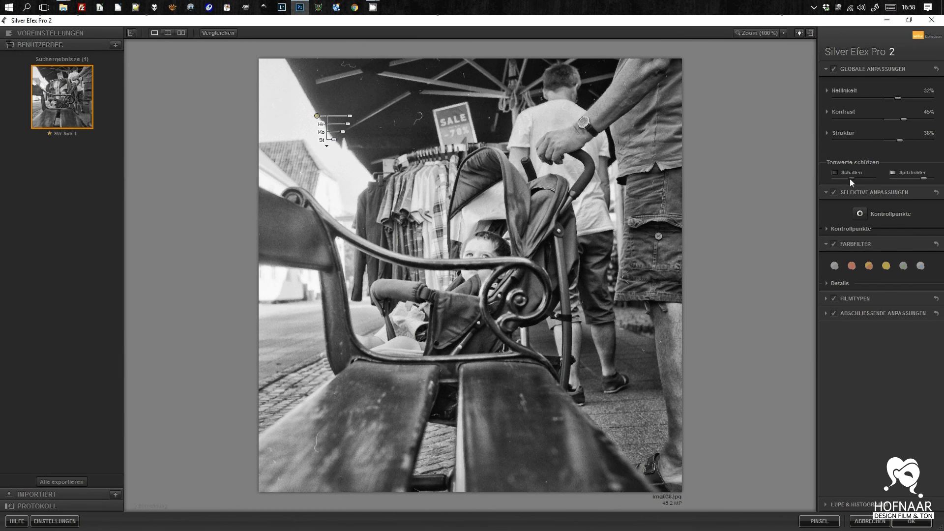
# Adjust the Schatten and Spitzlichter protection sliders for shadows and highlights
pyautogui.moveTo(862, 179)
pyautogui.mouseDown()
pyautogui.moveTo(845, 179)
pyautogui.moveTo(867, 181)
pyautogui.moveTo(847, 179)
pyautogui.moveTo(860, 180)
pyautogui.mouseUp()
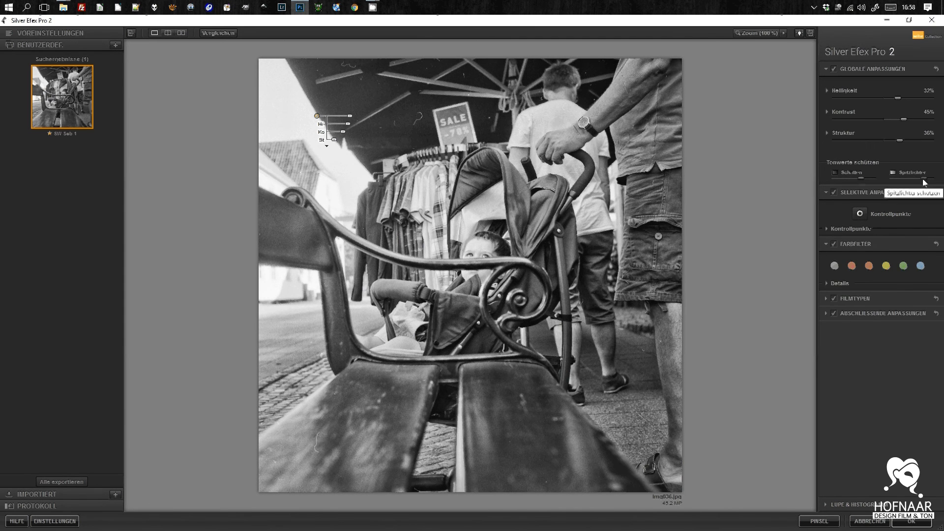
pyautogui.moveTo(922, 178)
pyautogui.mouseDown()
pyautogui.moveTo(904, 178)
pyautogui.moveTo(923, 178)
pyautogui.mouseUp()
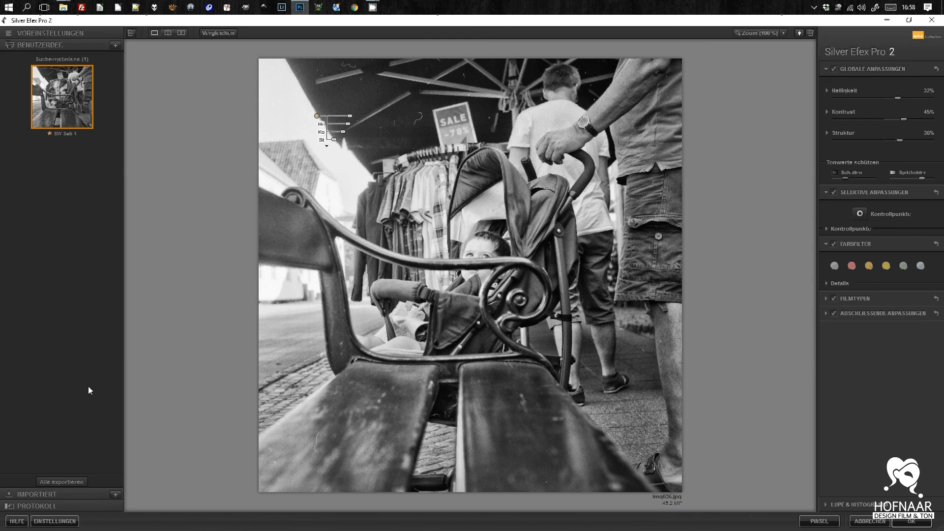
# Save the current look as custom preset 'Yashica MAT124G Ilford HP5'
pyautogui.moveTo(478, 259)
pyautogui.click(115, 45)
pyautogui.write('Yus')
pyautogui.write('hica')
pyautogui.write(' MAT1')
pyautogui.write('24G')
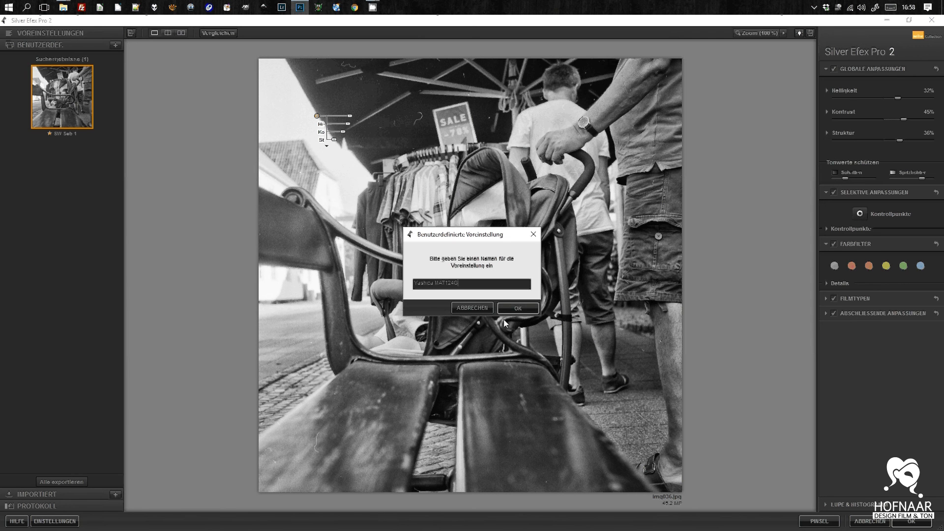
pyautogui.write('Ilford HP5')
pyautogui.click(509, 308)
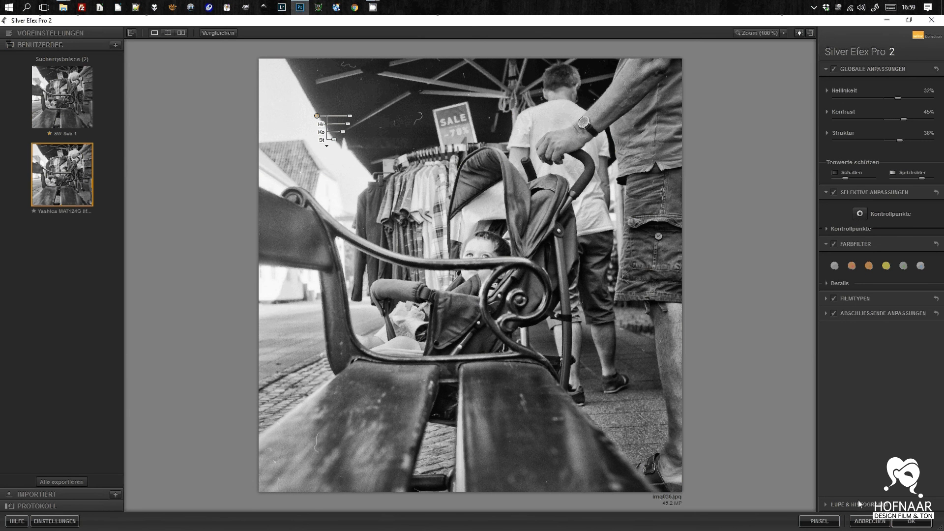
pyautogui.click(825, 300)
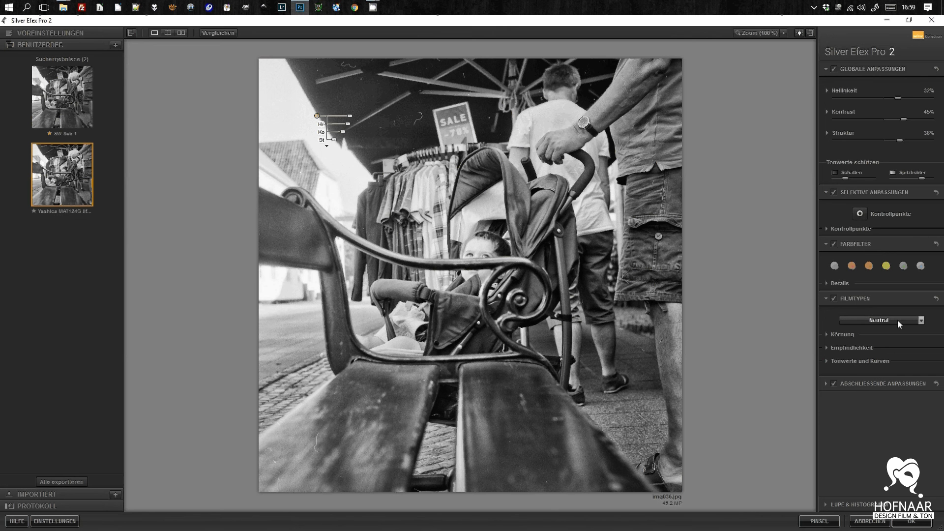
# Emulate Fuji Neopan Pro 1600 film and lower contrast to 24% and structure to 18%
pyautogui.click(898, 320)
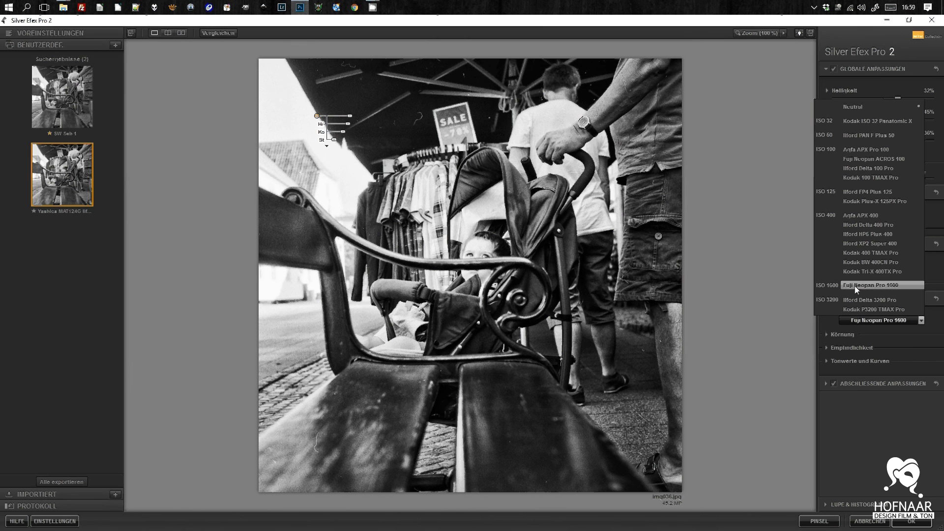
pyautogui.click(855, 285)
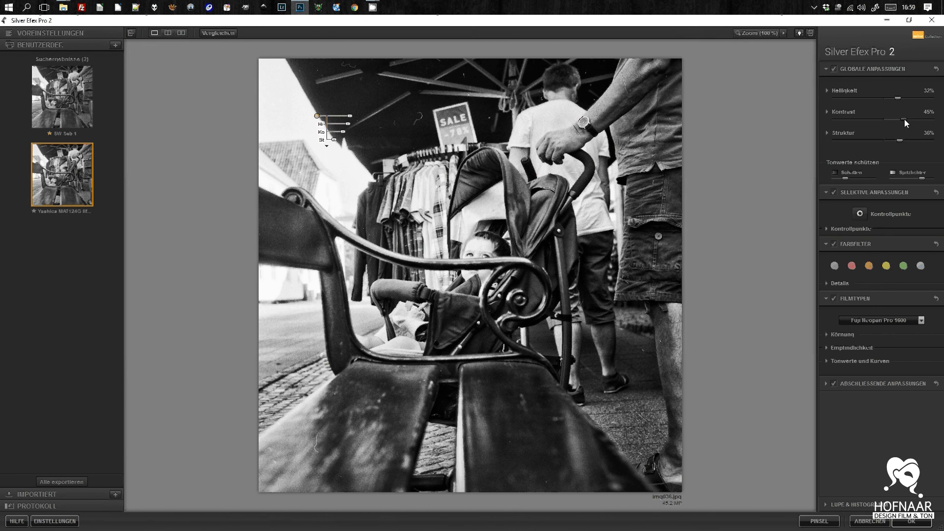
pyautogui.moveTo(904, 119); pyautogui.dragTo(892, 120)
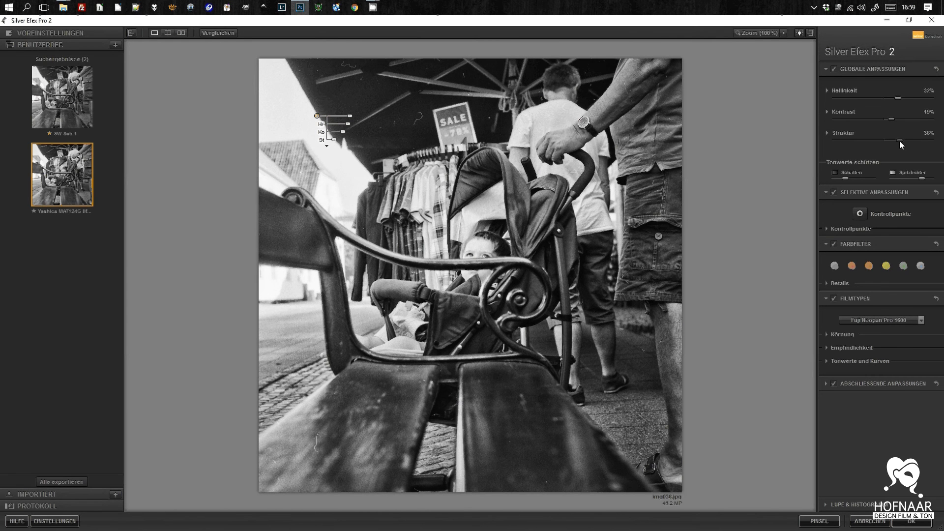
pyautogui.moveTo(901, 142); pyautogui.dragTo(892, 143)
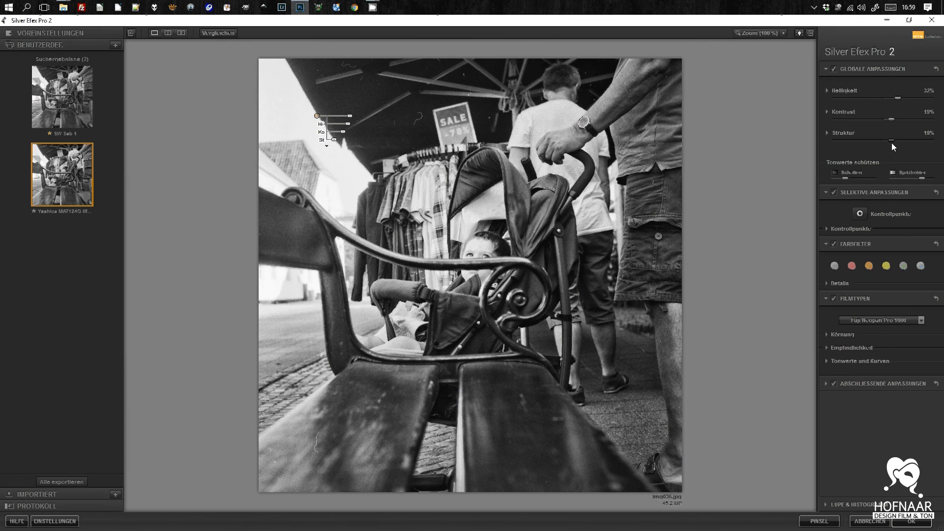
# Push grain per pixel to maximum, make the grain harder, and review colour sensitivity
pyautogui.click(894, 336)
pyautogui.moveTo(876, 358); pyautogui.dragTo(916, 360)
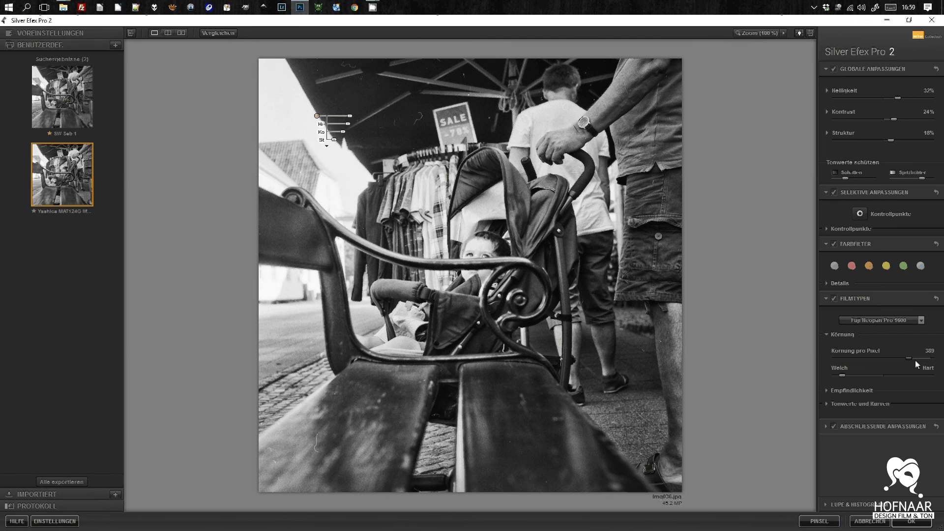
pyautogui.moveTo(841, 376); pyautogui.dragTo(889, 376)
pyautogui.moveTo(904, 358)
pyautogui.mouseDown()
pyautogui.moveTo(937, 365)
pyautogui.moveTo(859, 364)
pyautogui.mouseUp()
pyautogui.click(828, 391)
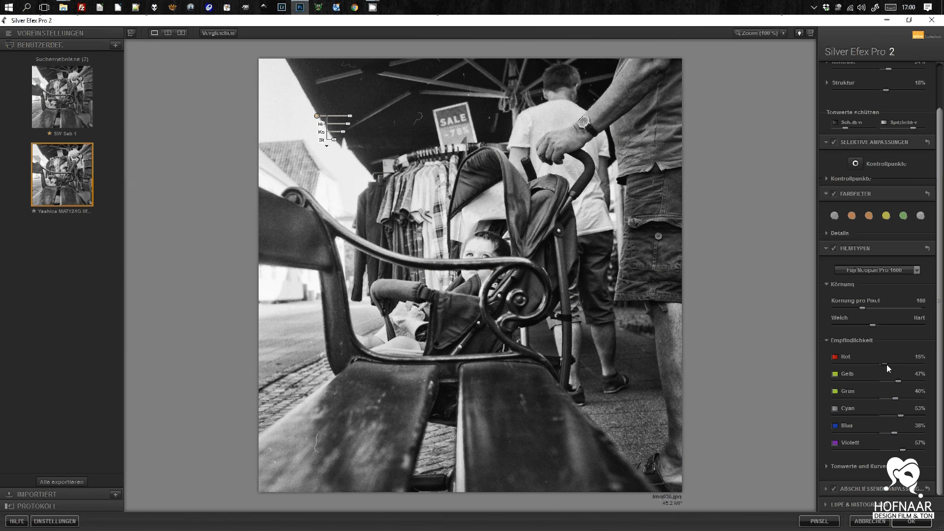
pyautogui.click(826, 341)
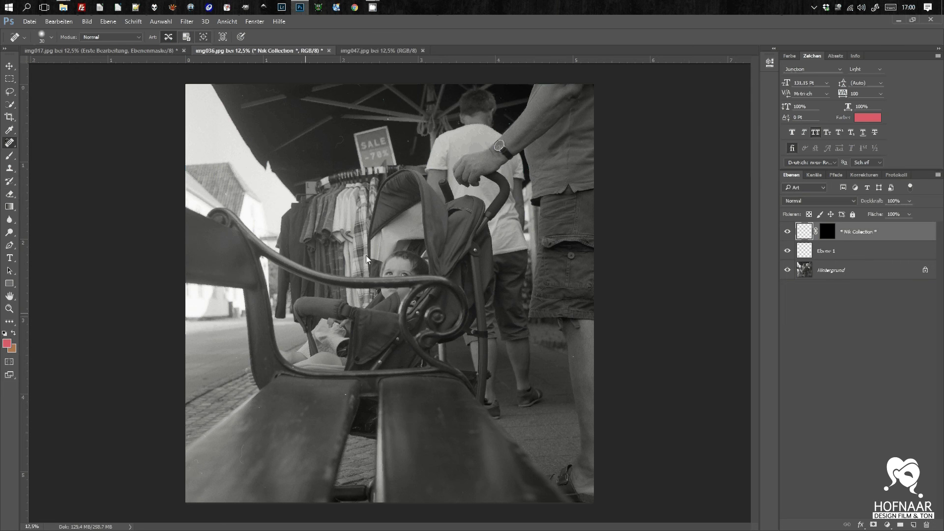
# Toggle the SEP 2 layer to compare, then set its opacity to 75%
pyautogui.click(788, 232)
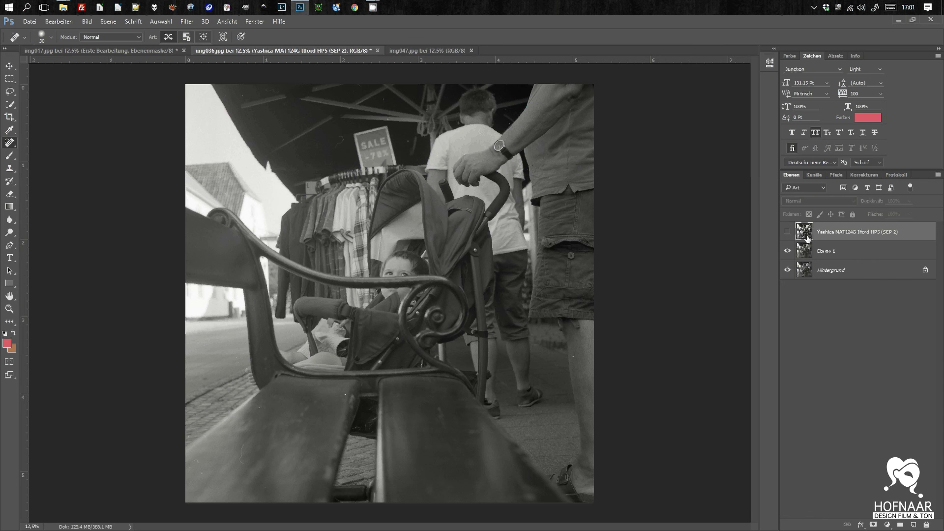
pyautogui.click(787, 231)
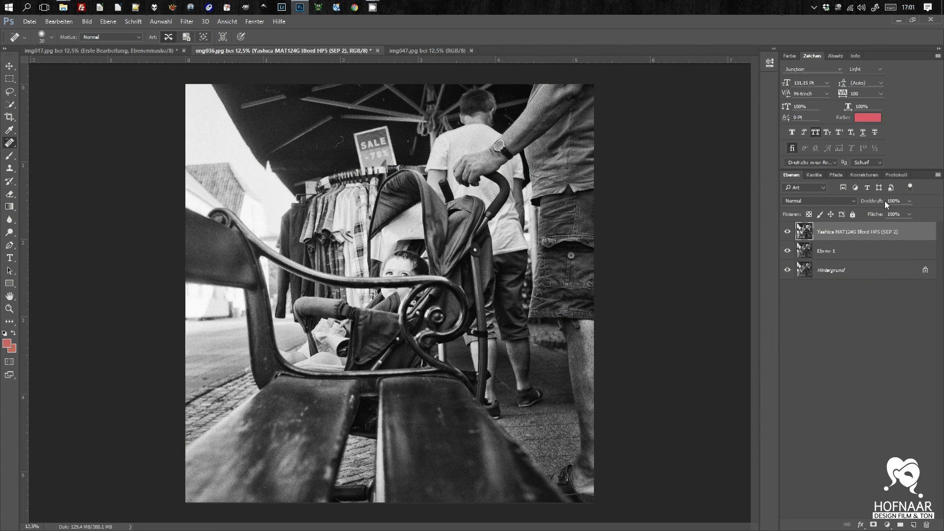
pyautogui.moveTo(883, 200)
pyautogui.mouseDown()
pyautogui.moveTo(861, 210)
pyautogui.moveTo(870, 211)
pyautogui.mouseUp()
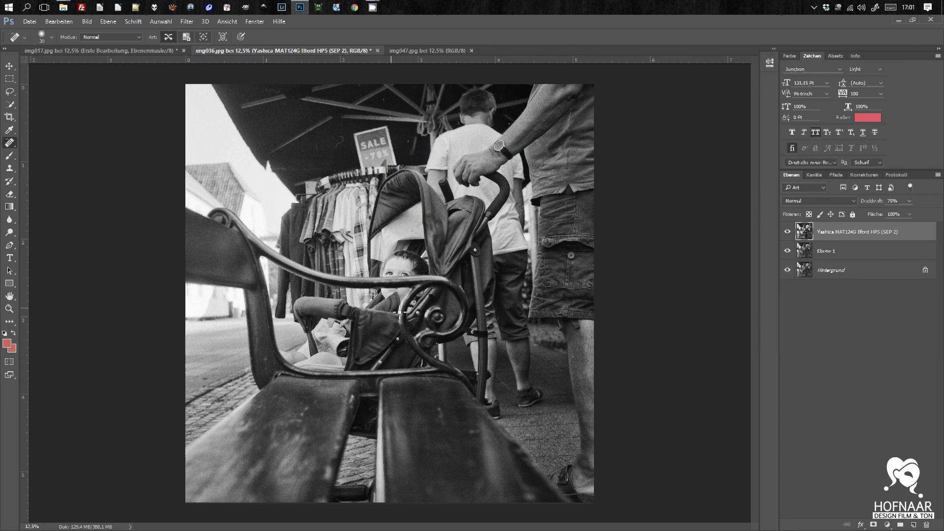
# Zoom to the awning and SALE sign and stamp visible layers into Ebene 2
pyautogui.scroll(5, 433, 309)
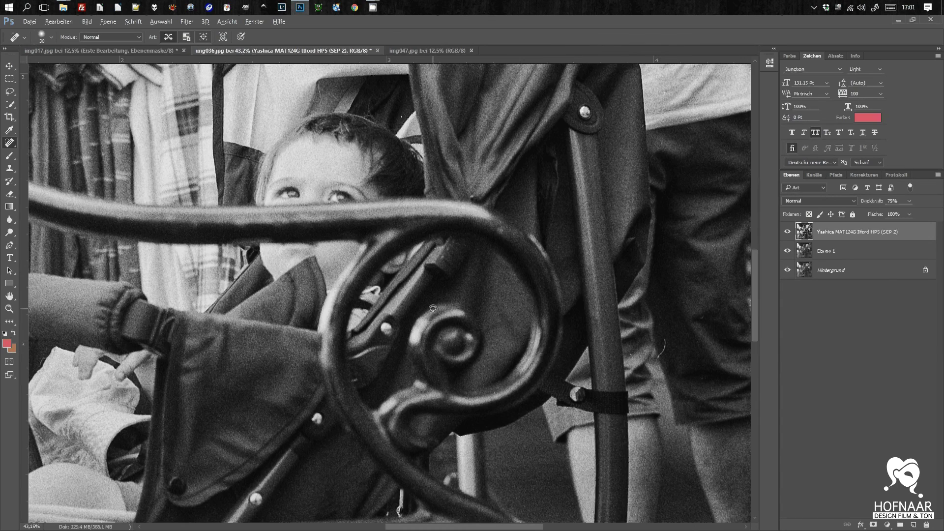
pyautogui.scroll(-2, 433, 308)
pyautogui.moveTo(514, 188)
pyautogui.mouseDown()
pyautogui.moveTo(536, 425)
pyautogui.moveTo(478, 347)
pyautogui.mouseUp()
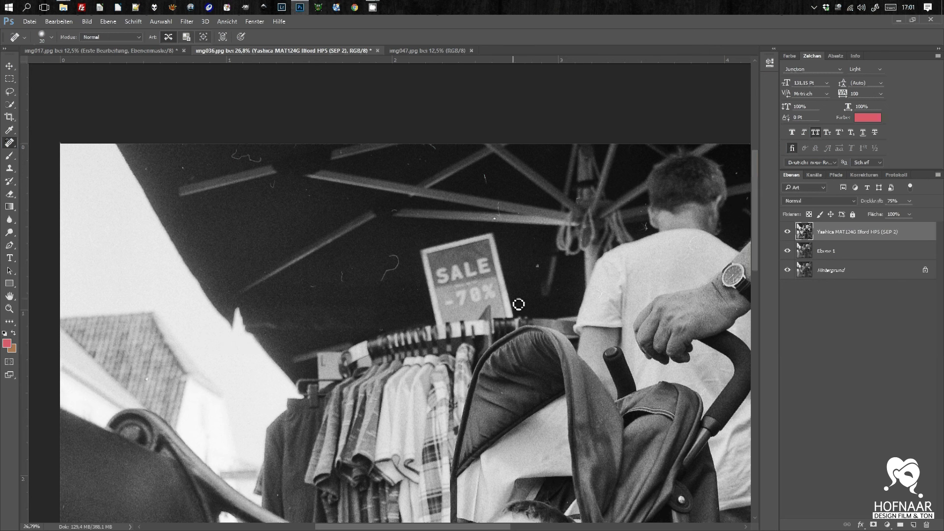
pyautogui.hotkey('ctrl', 'shift', 'alt', 'e')
# Heal the hook-shaped scratch and another scratch near the SALE sign on the awning
pyautogui.moveTo(402, 263); pyautogui.dragTo(396, 261)
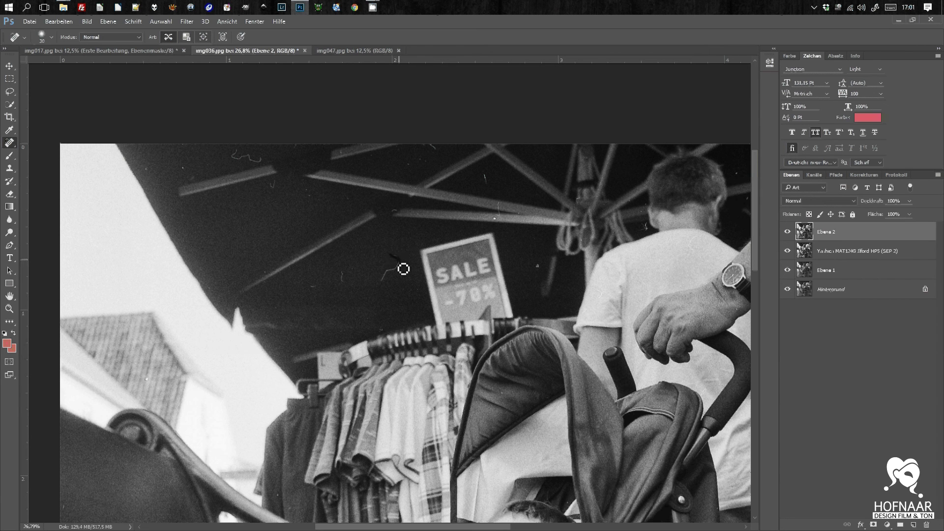
pyautogui.moveTo(400, 268)
pyautogui.mouseDown()
pyautogui.moveTo(388, 287)
pyautogui.moveTo(382, 271)
pyautogui.mouseUp()
pyautogui.scroll(-2, 459, 245)
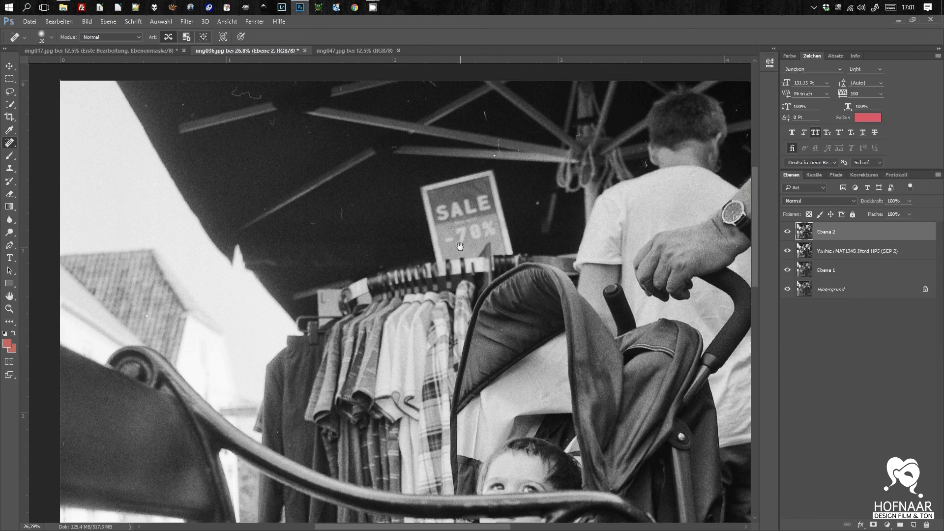
pyautogui.scroll(-3, 460, 246)
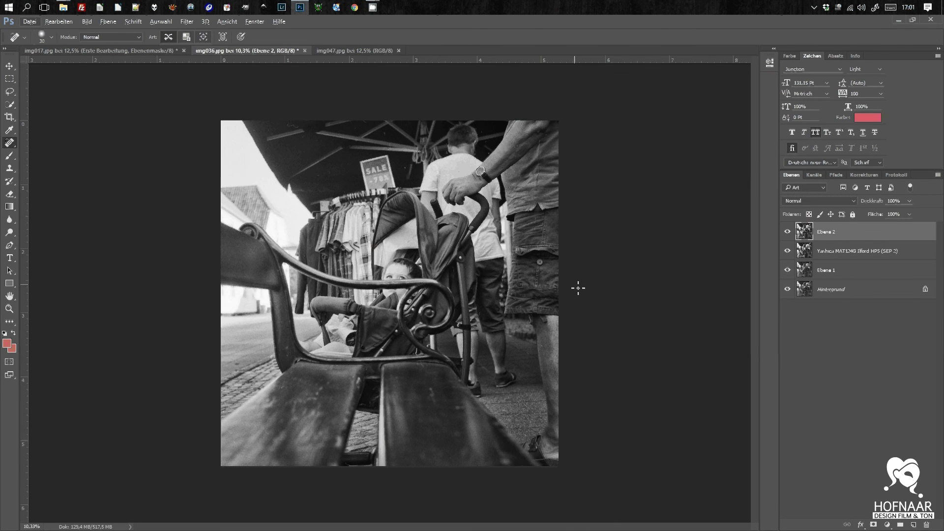